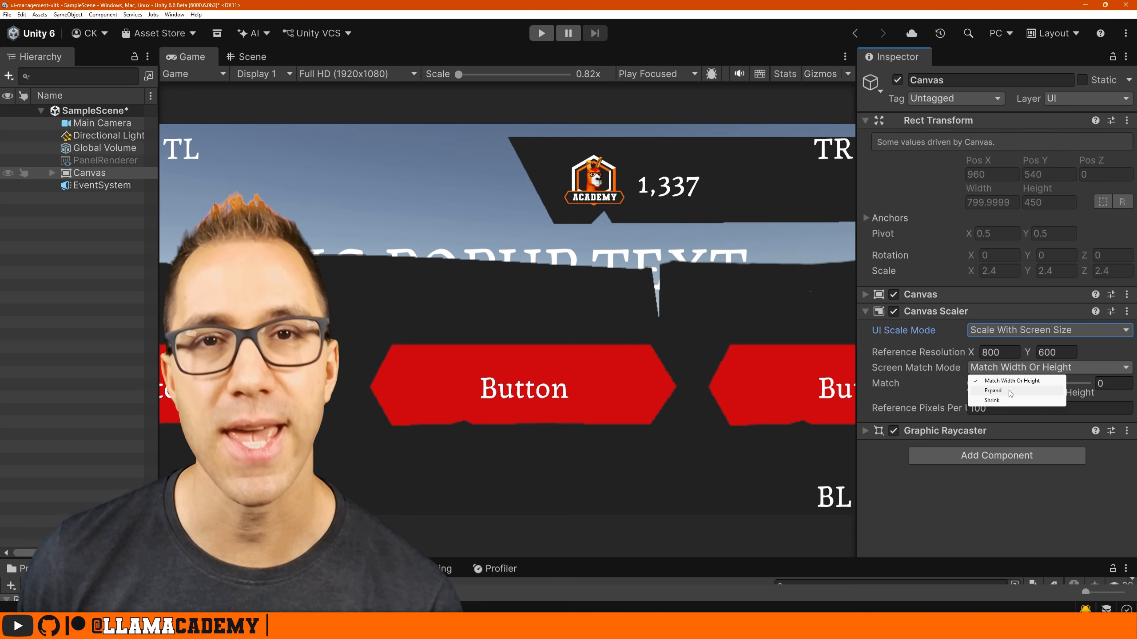
Set the Canvas Scaler's UI scale mode to Scale With Screen Size, trying Expand before choosing Shrink as the screen match mode
left_click(1022, 330)
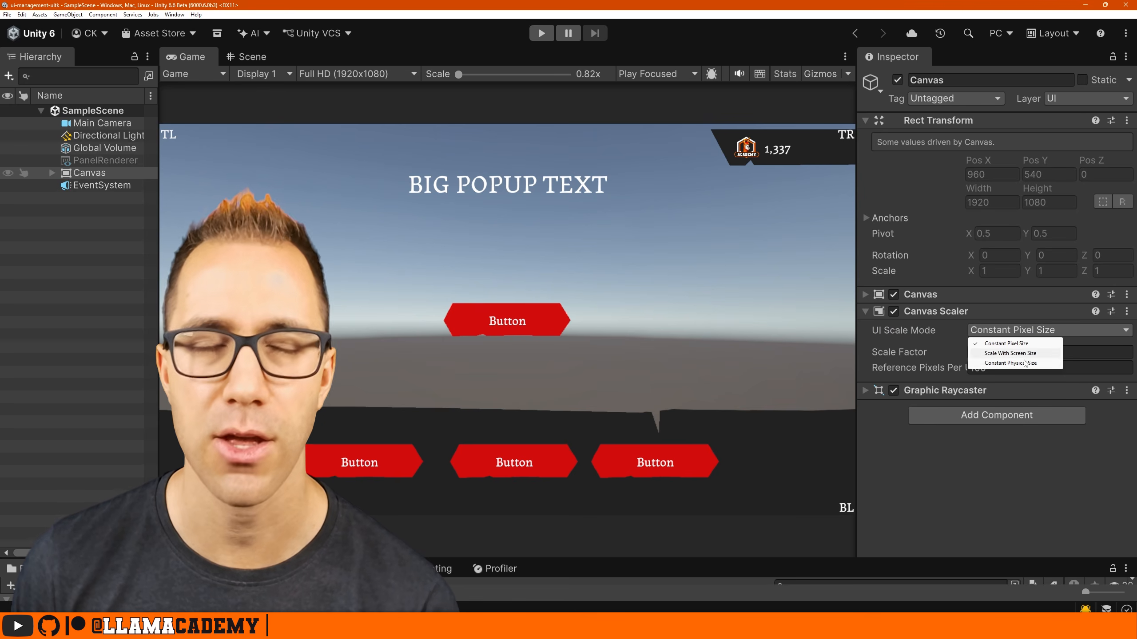
left_click(1022, 353)
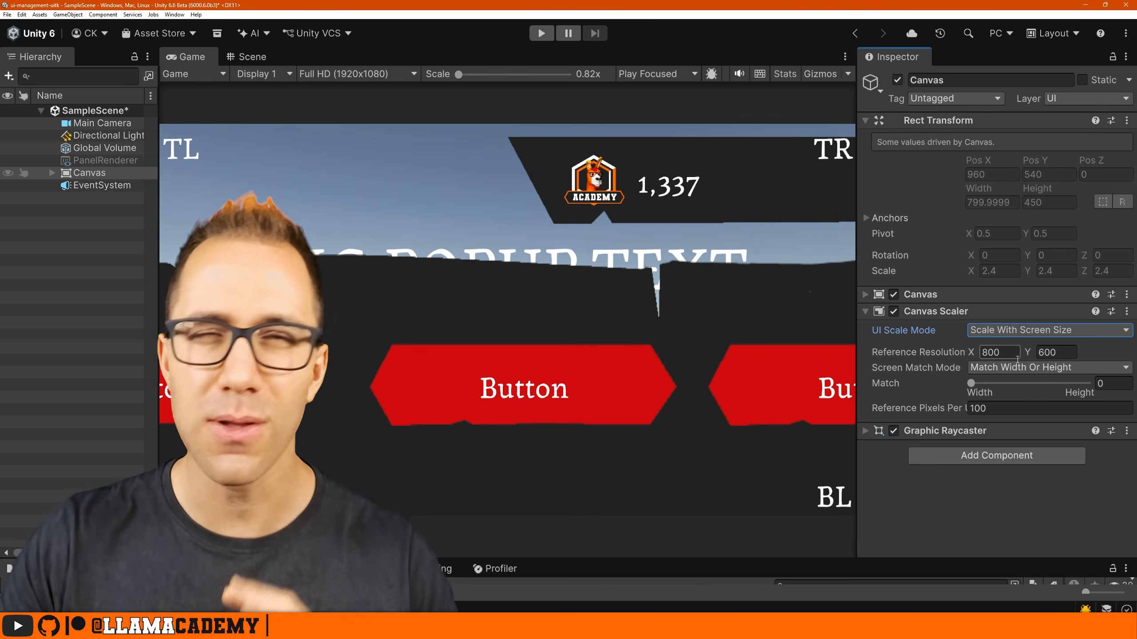
left_click(1002, 367)
left_click(1001, 391)
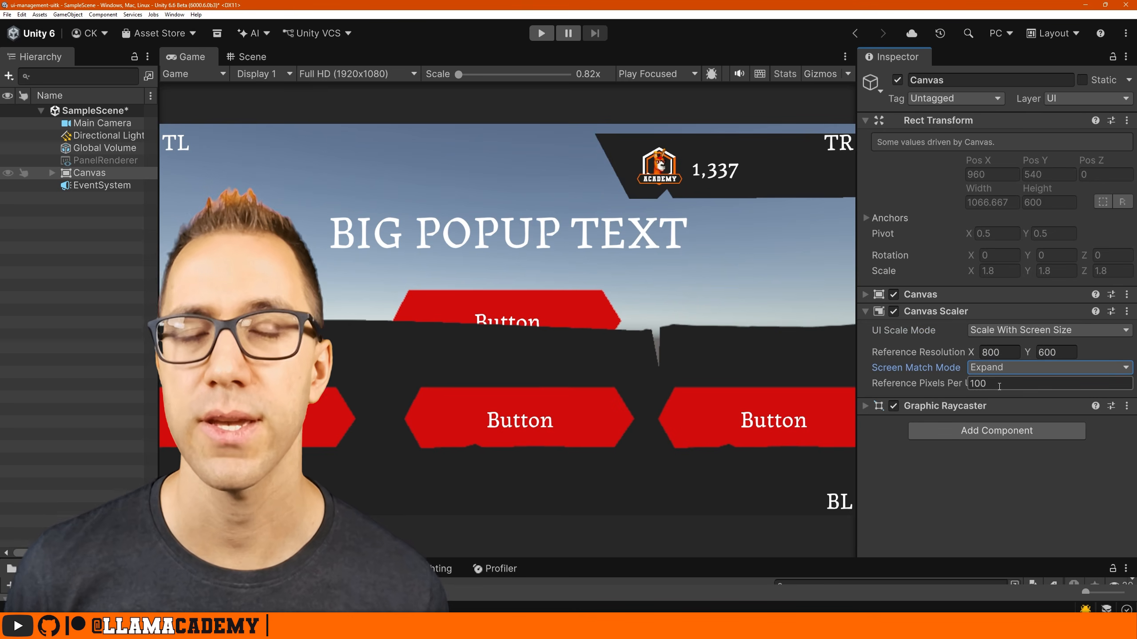
left_click(1012, 368)
left_click(991, 401)
Set the Canvas Scaler's reference resolution to 1920 by 1080
double_click(999, 353)
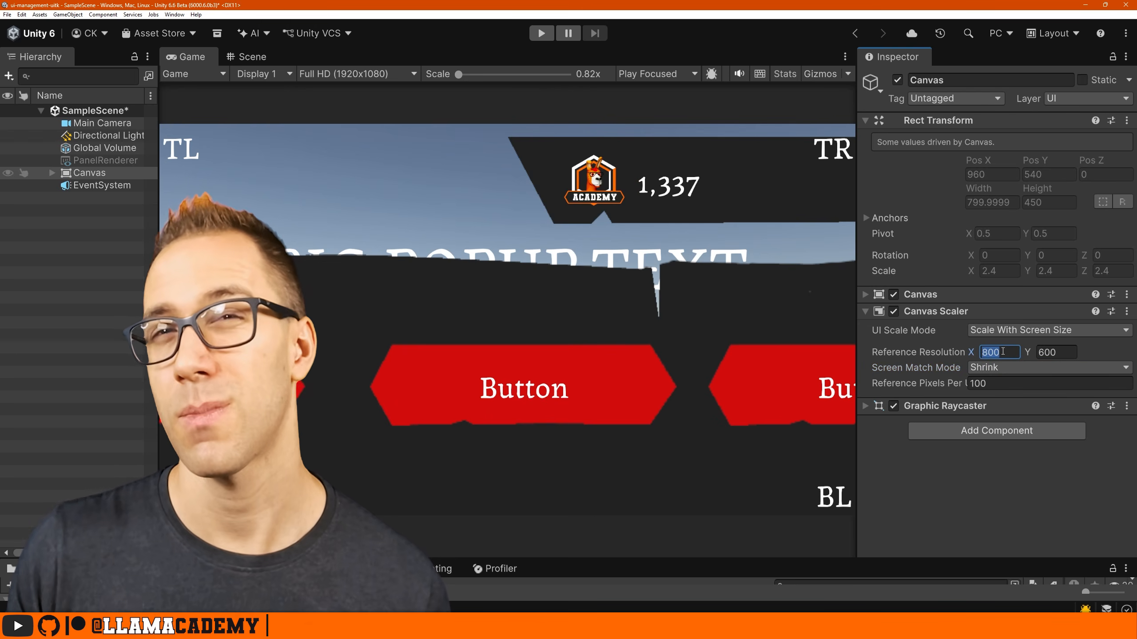
type("1920")
key("Tab")
type("1080")
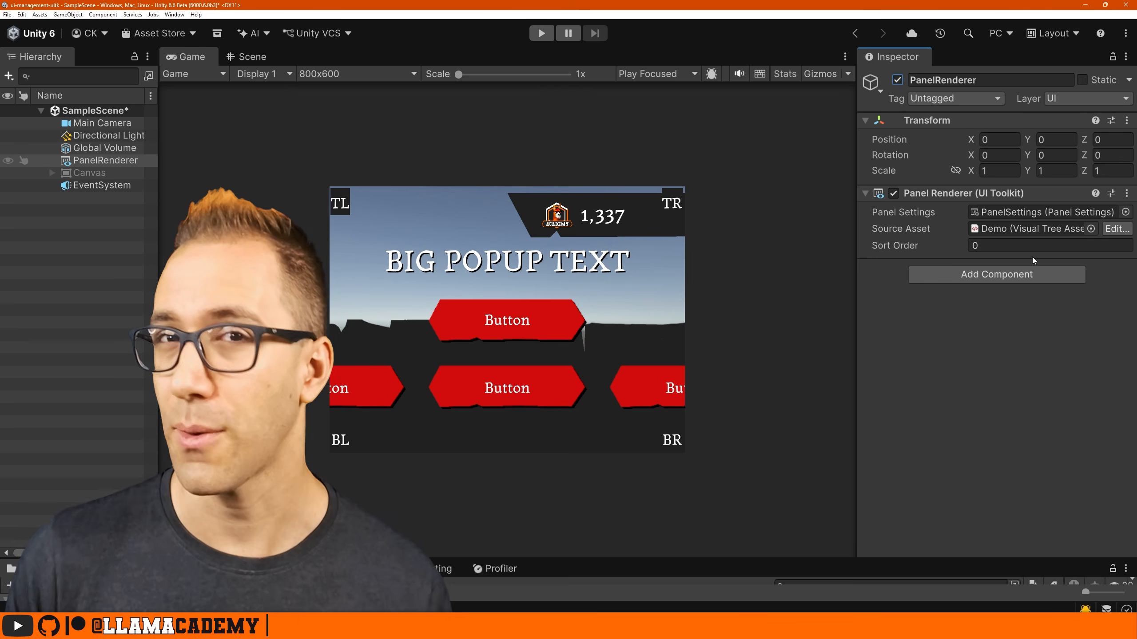
Set the PanelSettings asset to Scale With Screen Size with Expand matching, and preview the game at 4K UHD (3840x2160)
double_click(1036, 212)
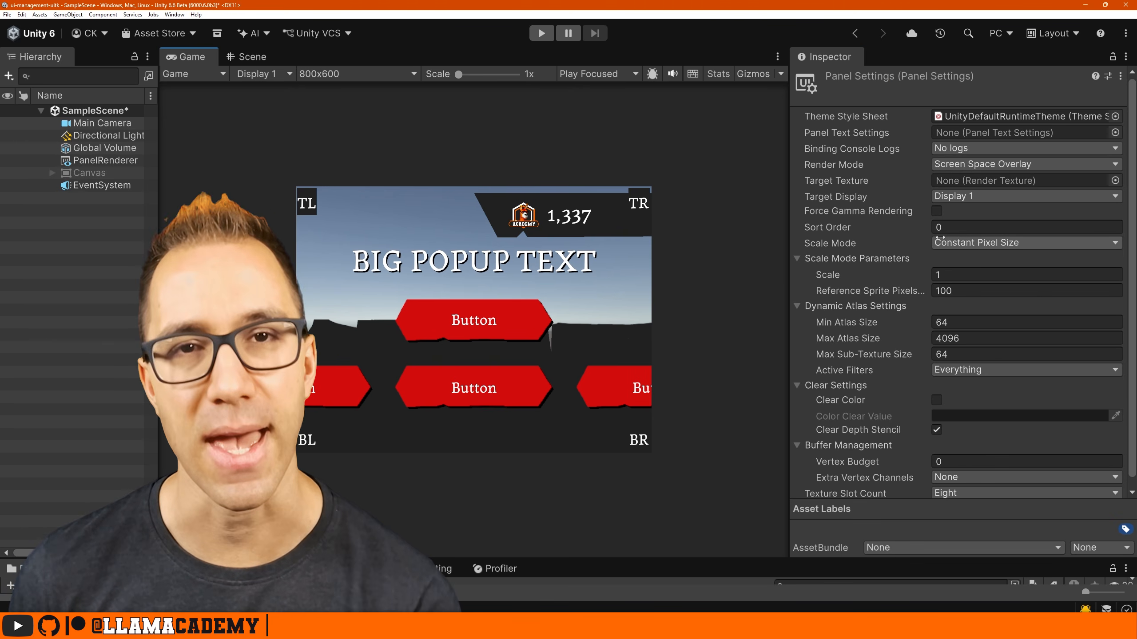
left_click(984, 242)
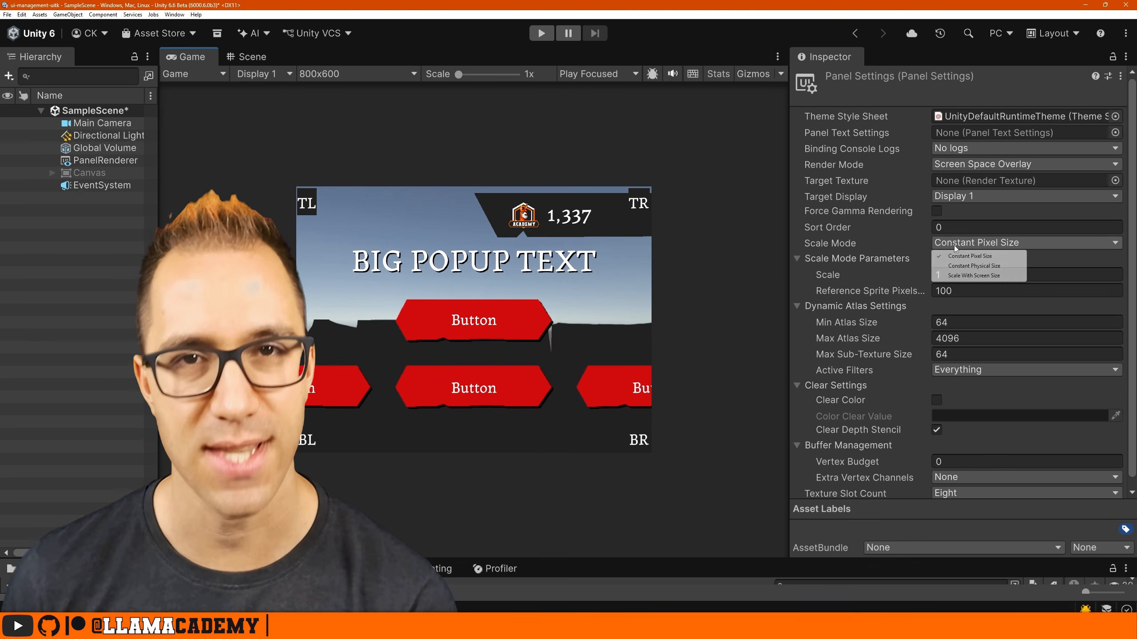
left_click(972, 275)
left_click(977, 275)
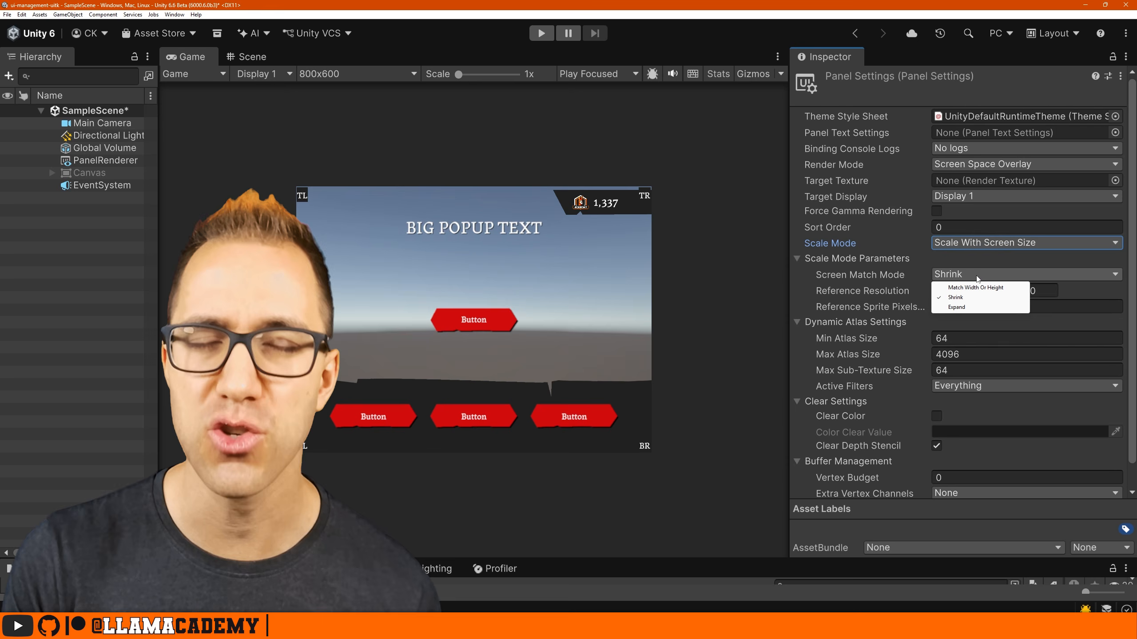
left_click(957, 307)
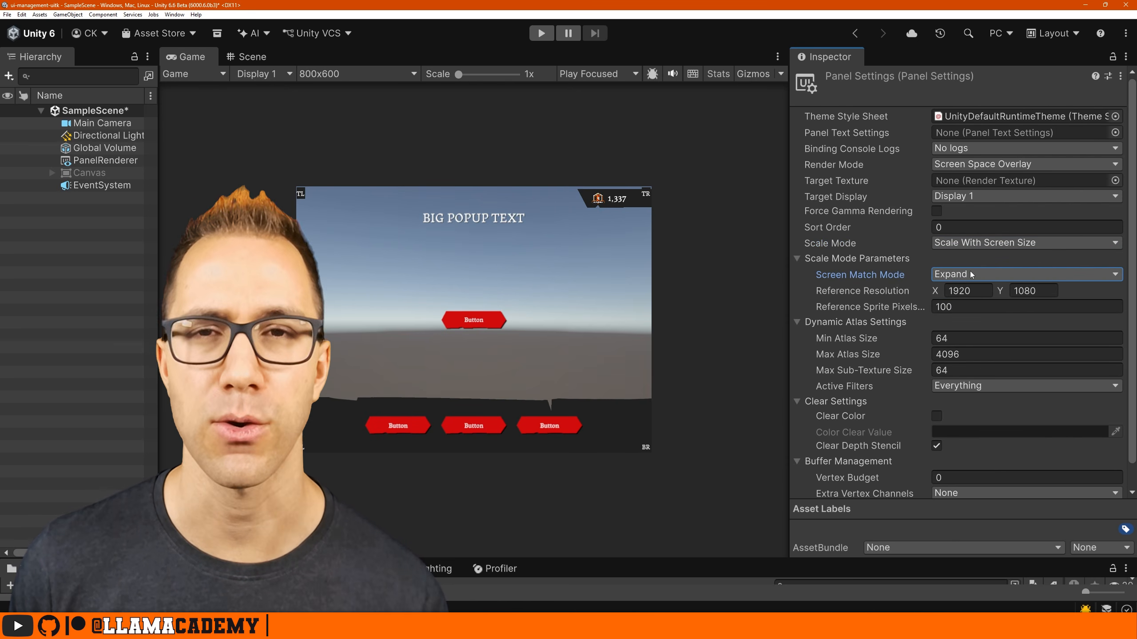
left_click(355, 74)
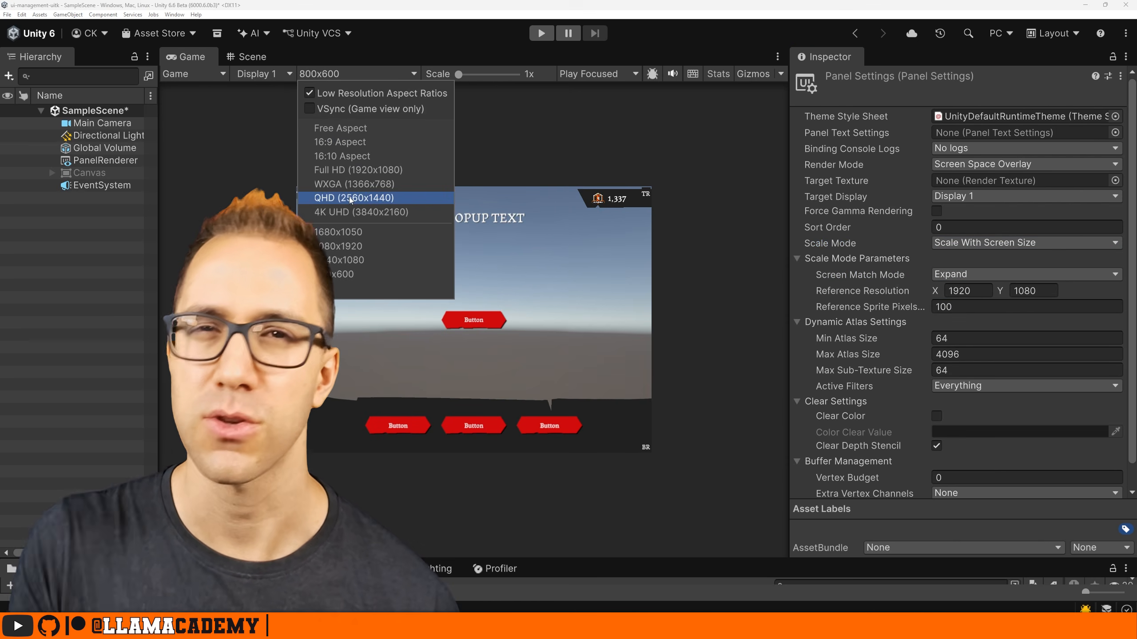
left_click(352, 212)
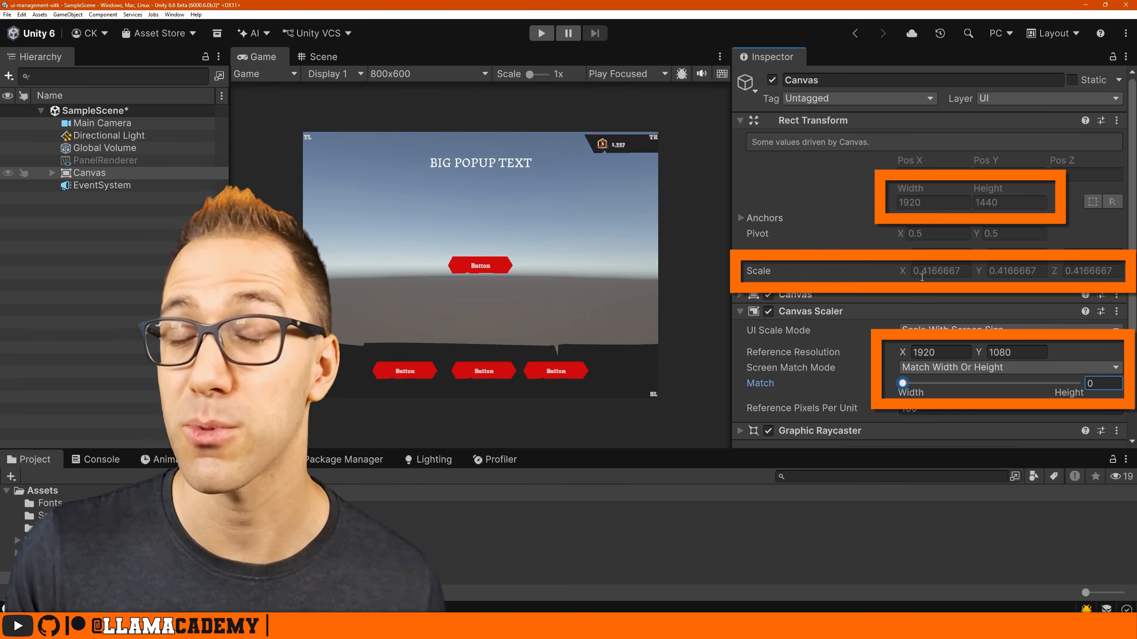
Shift the Canvas Scaler's Match value between Width and Height, ending fully on Height at 1
left_click_drag(904, 384, 1105, 376)
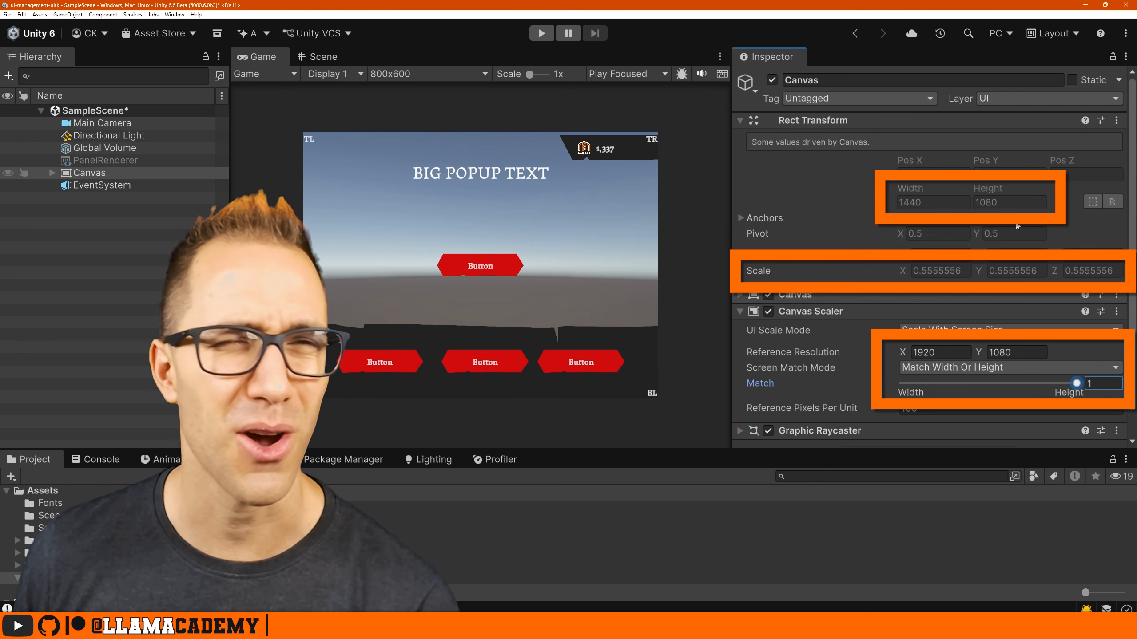
left_click_drag(1076, 384, 955, 383)
left_click_drag(1041, 386, 1107, 387)
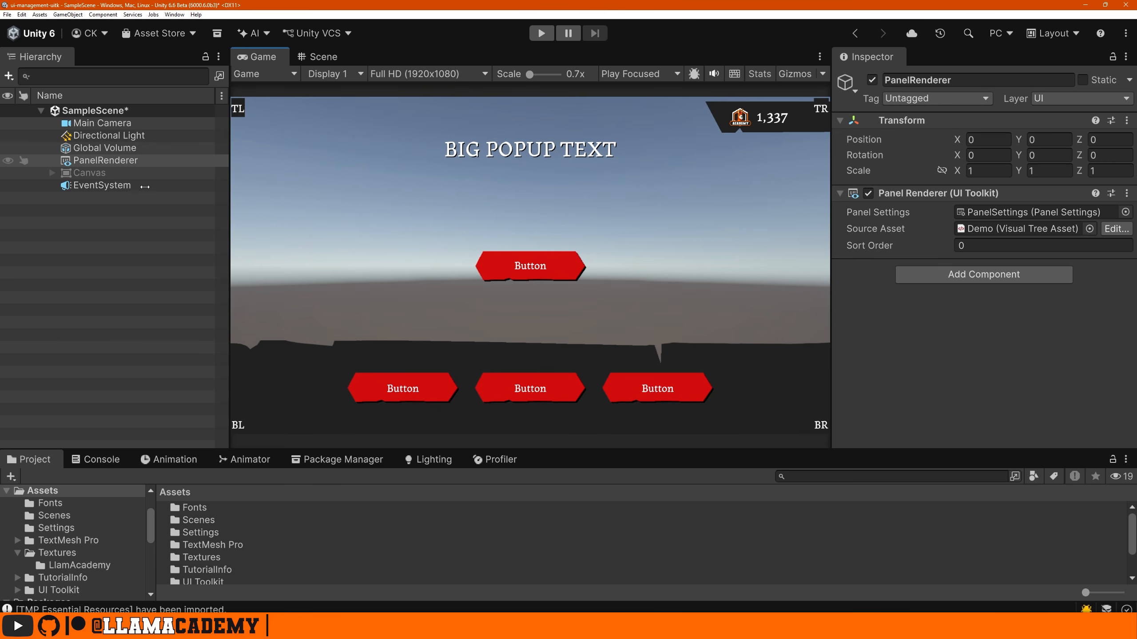
Locate the Panel Renderer among the UI Toolkit objects that can be created in the scene
right_click(64, 241)
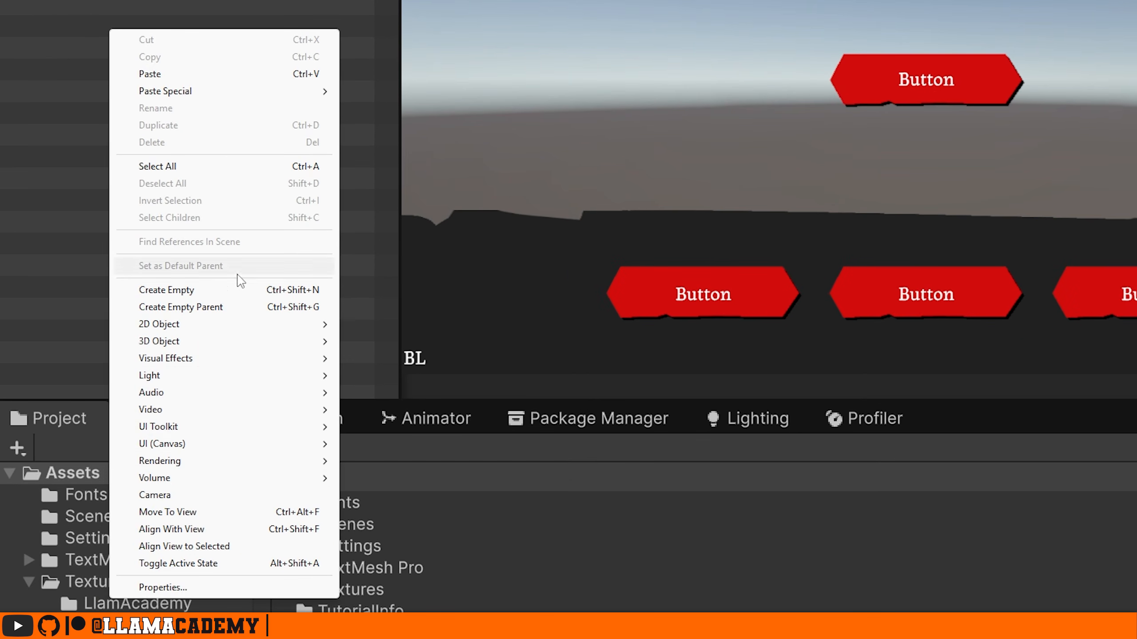
mouse_move(241, 426)
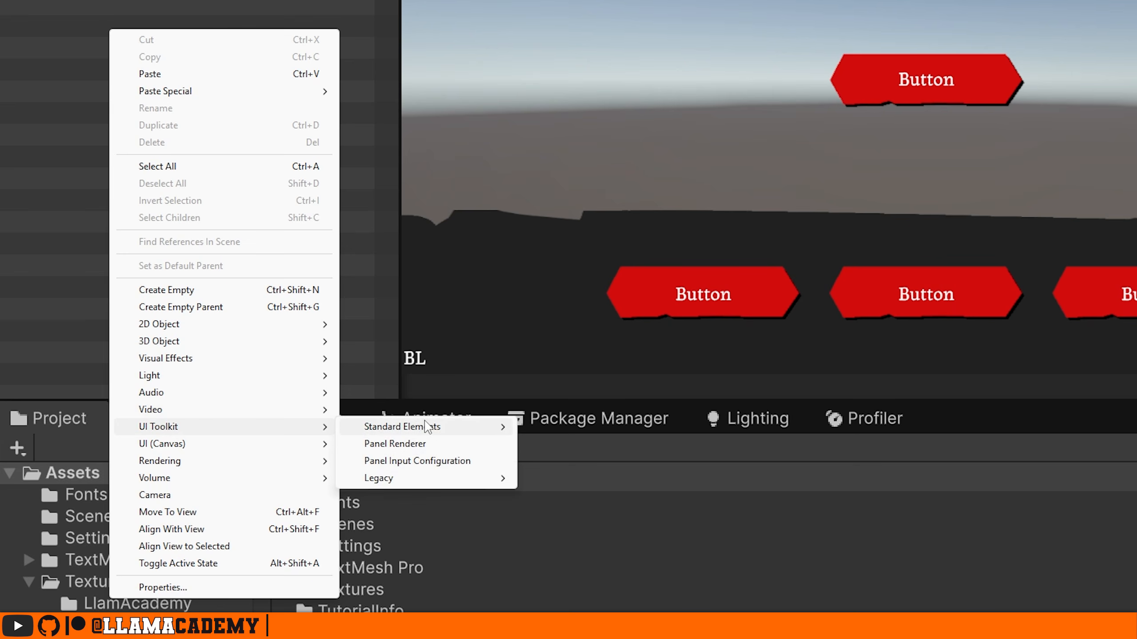
mouse_move(430, 429)
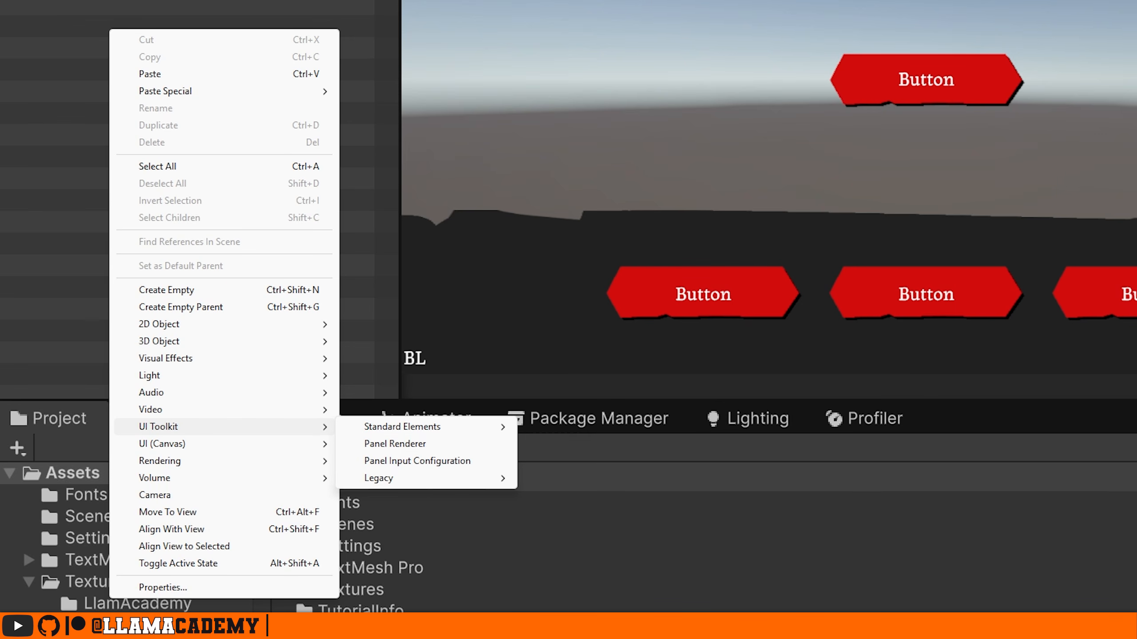
left_click(427, 446)
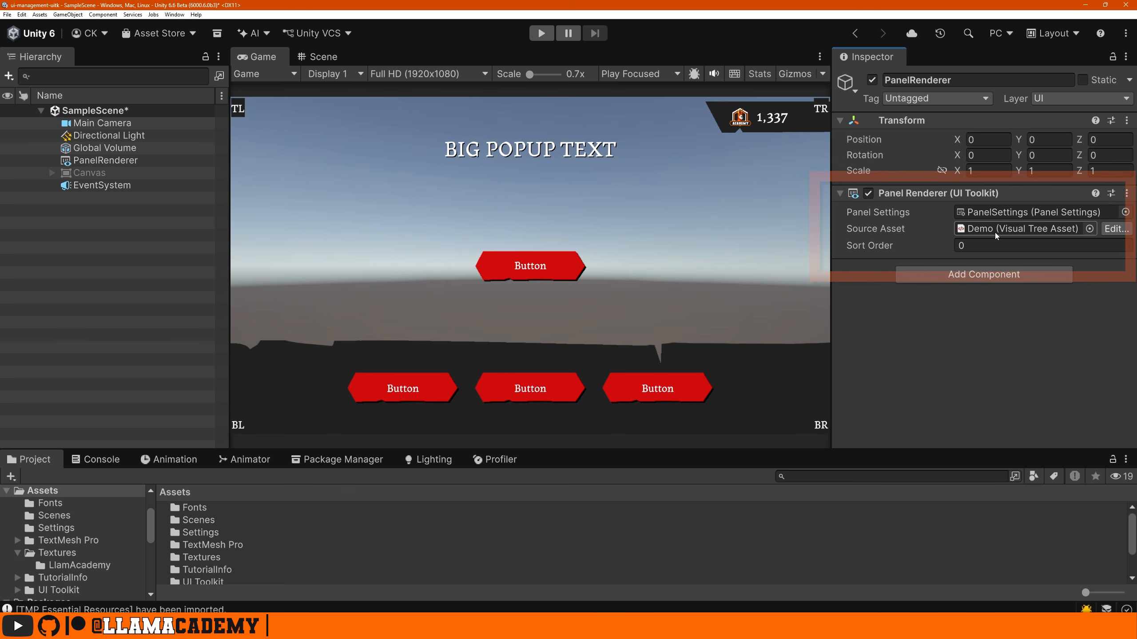
Examine the UI Toolkit asset folder, including the theme in UnityThemes, and show the PanelSettings asset's properties
left_click(18, 554)
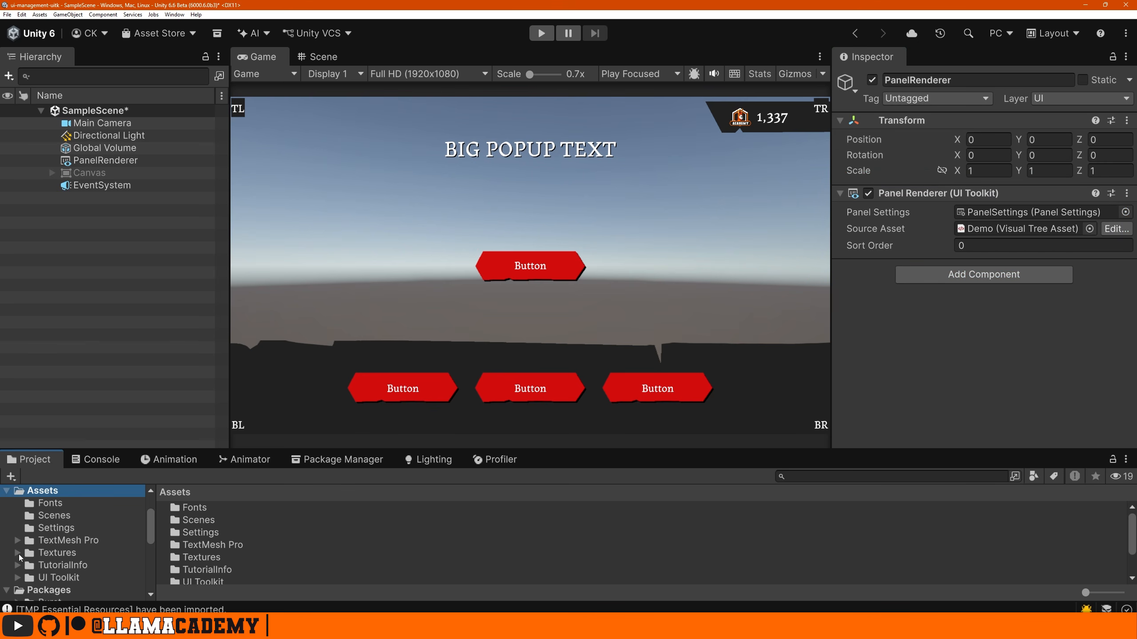
left_click(79, 578)
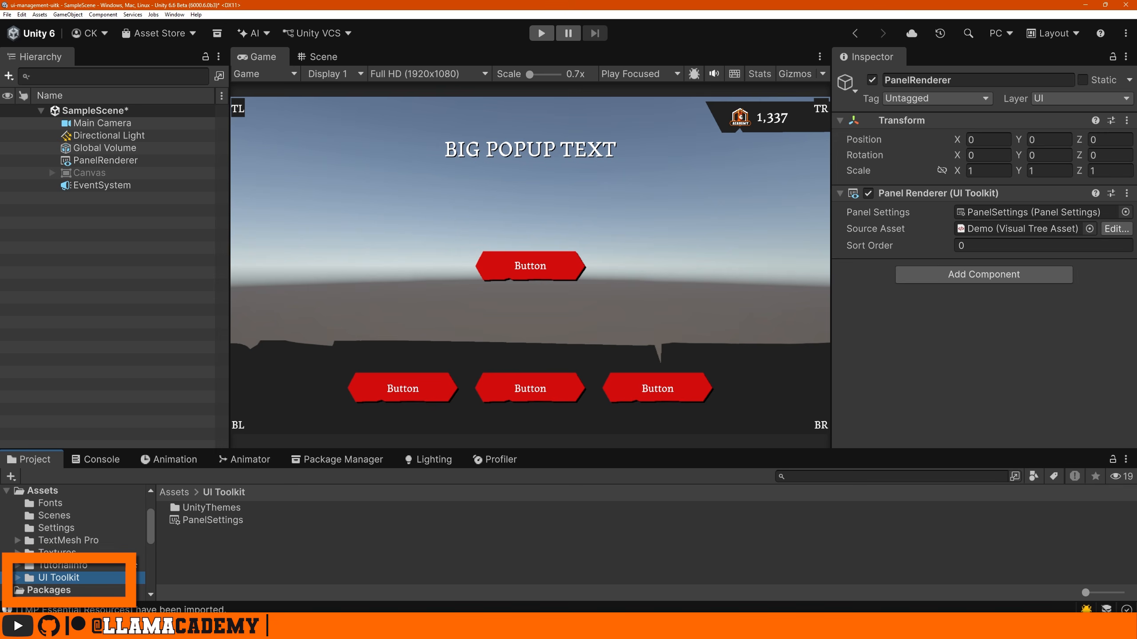
left_click(219, 521)
double_click(245, 508)
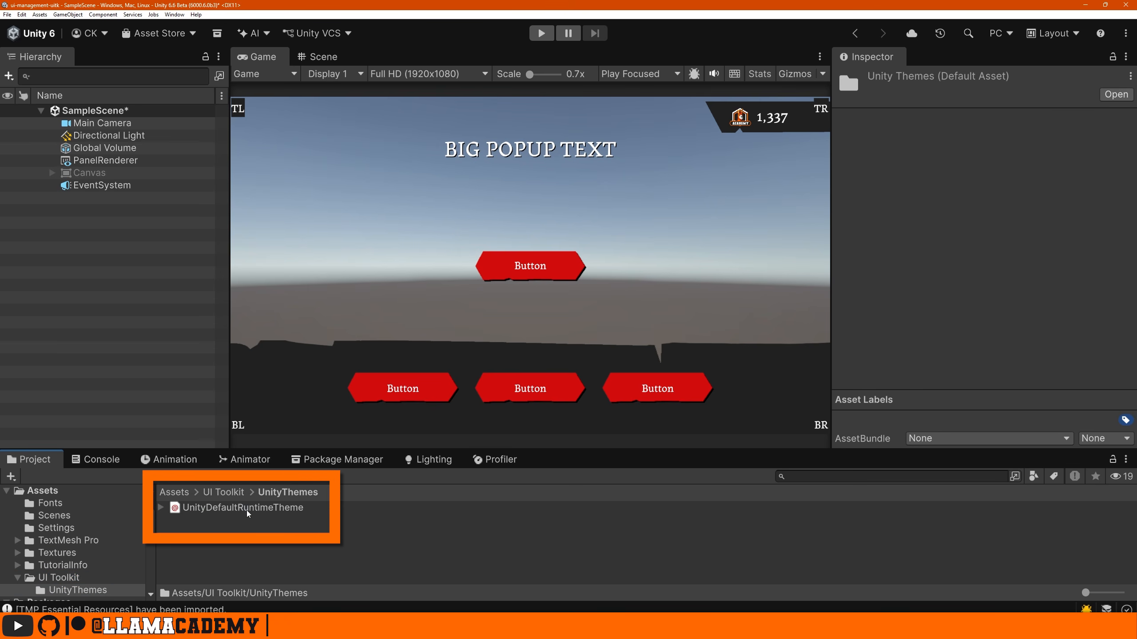
left_click(232, 492)
left_click(282, 522)
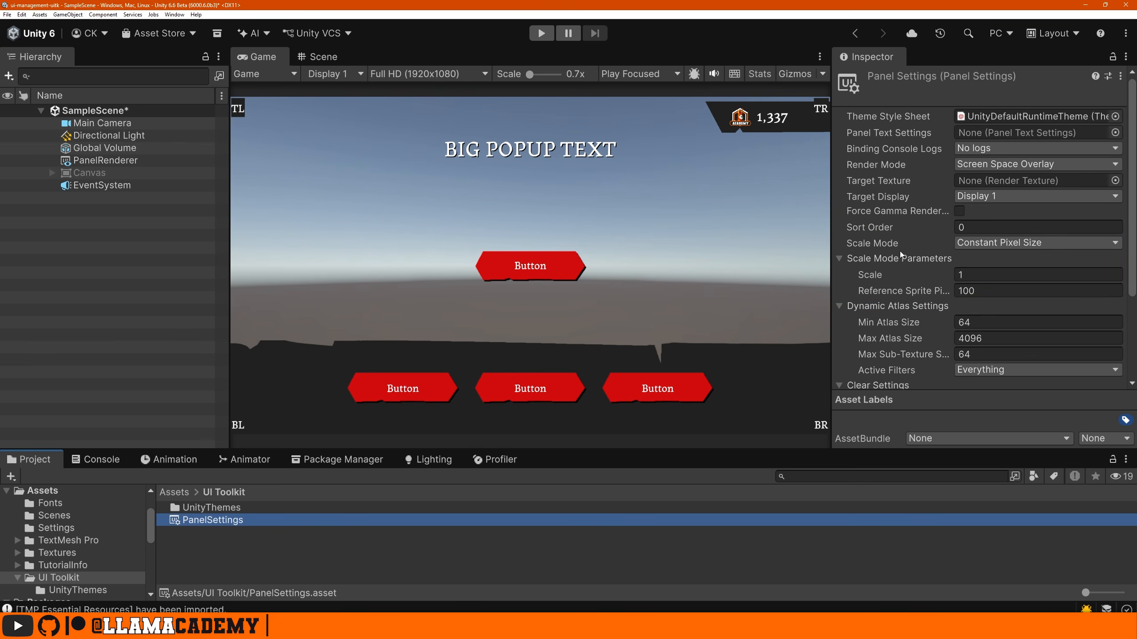
Review the panel settings' scale mode options and the Unity manual's section on Scale Mode parameters
left_click(993, 243)
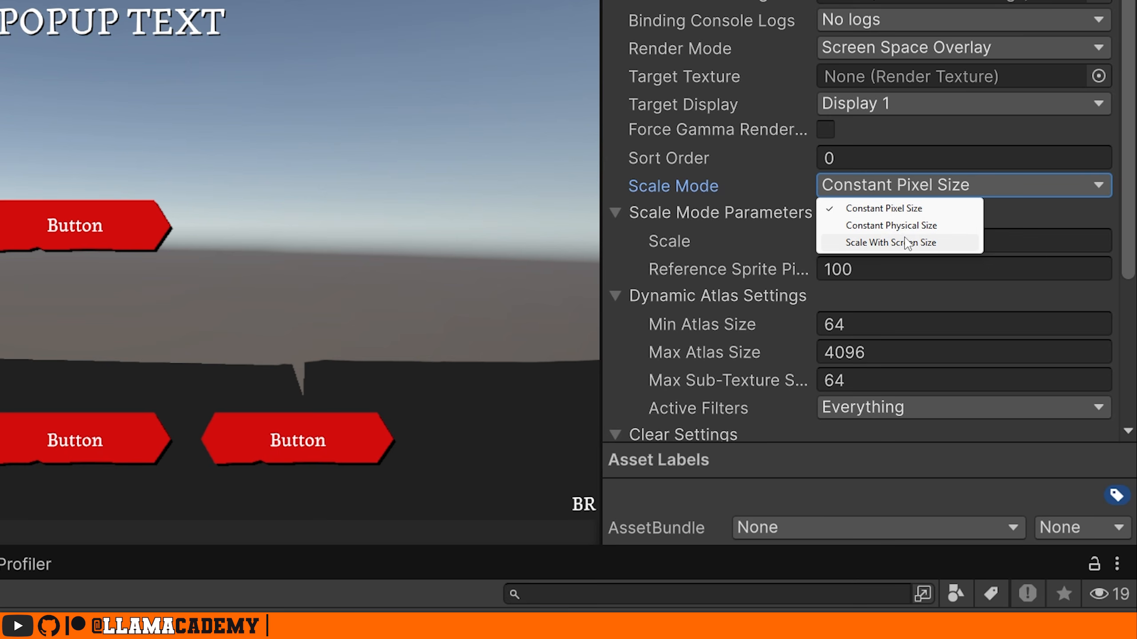
left_click(701, 188)
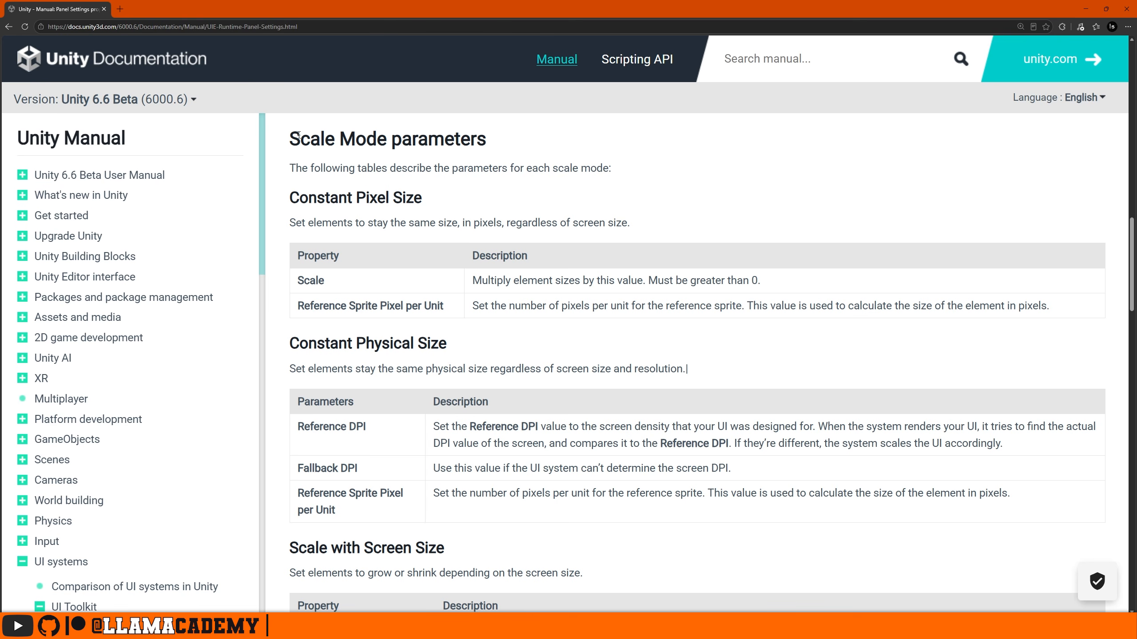
scroll(623, 200, "down", 1)
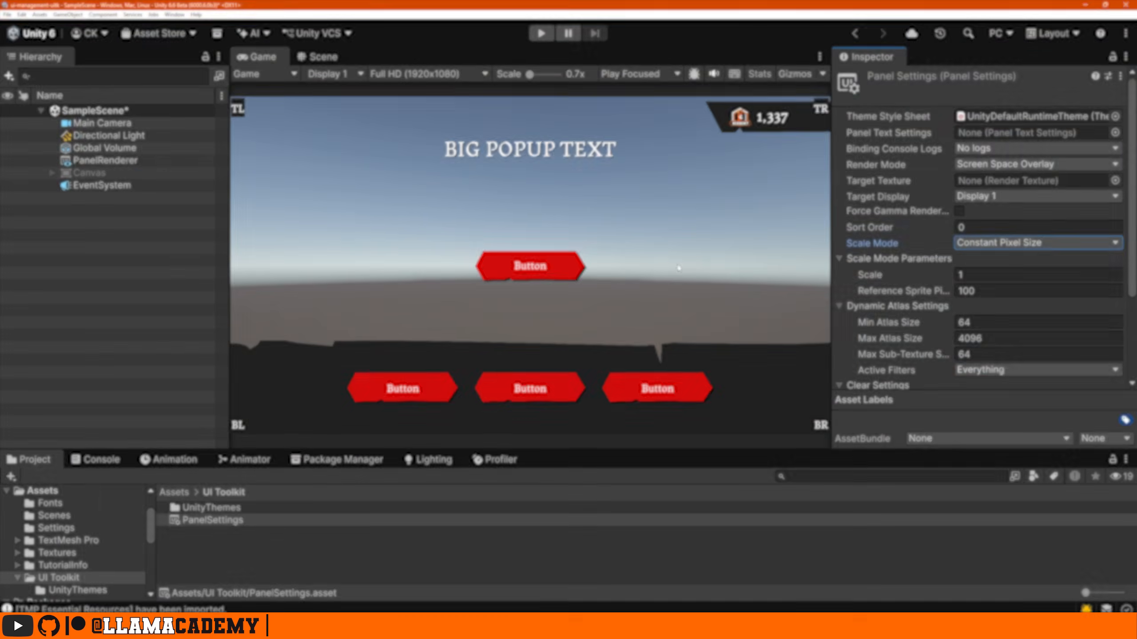
Open the Demo UXML in UI Builder and examine the overlay-text label's spacing, text and position styles
left_click(189, 542)
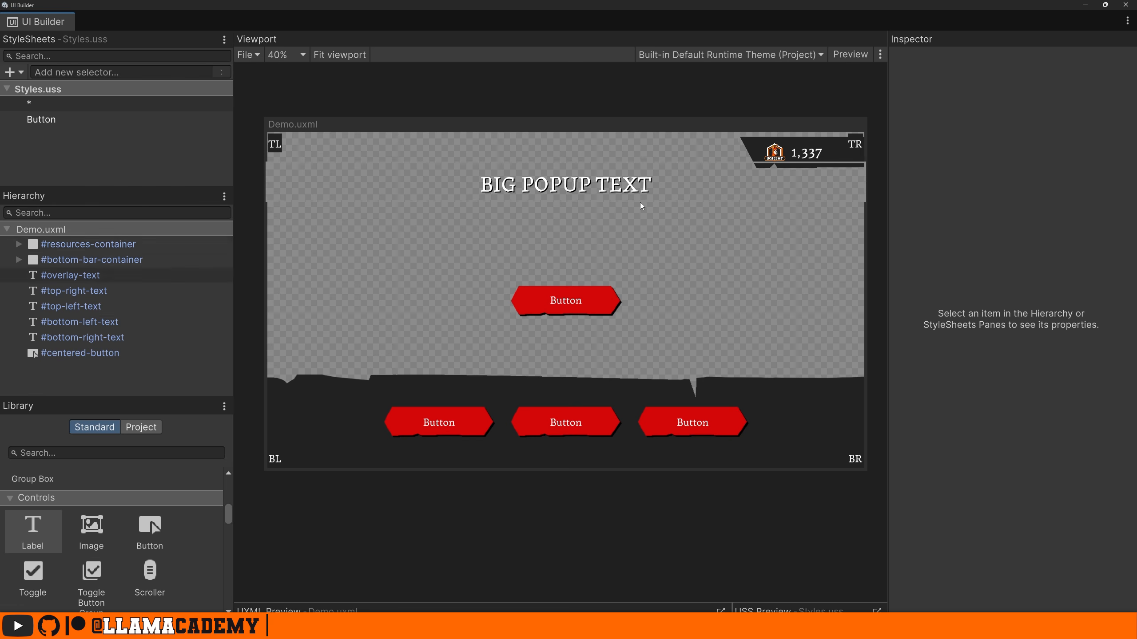
left_click(492, 189)
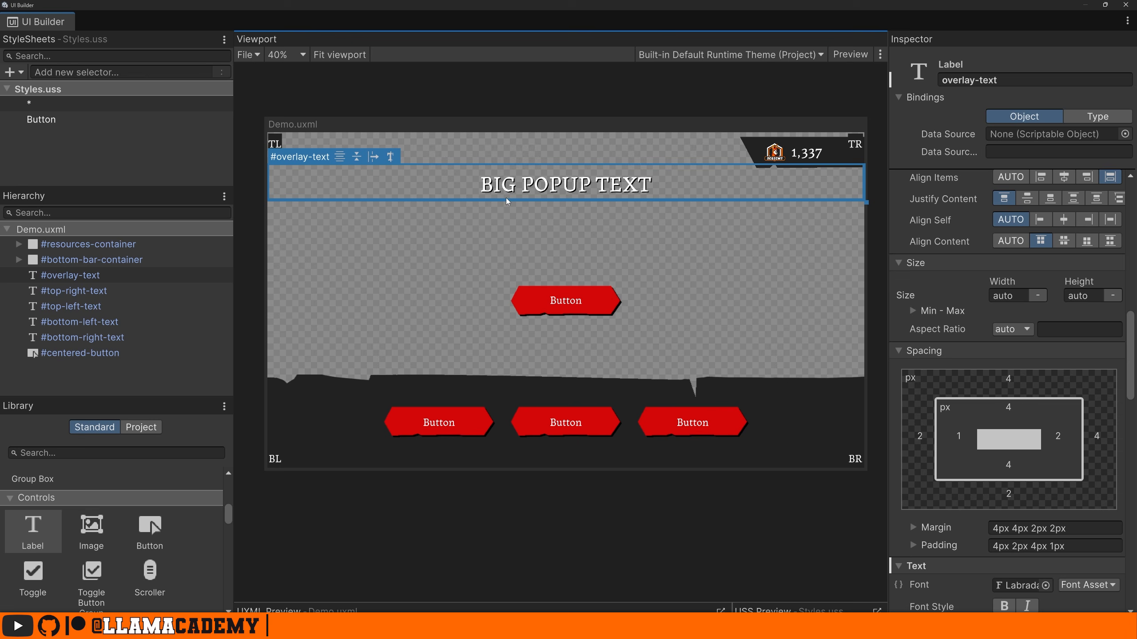
scroll(956, 341, "down", 3)
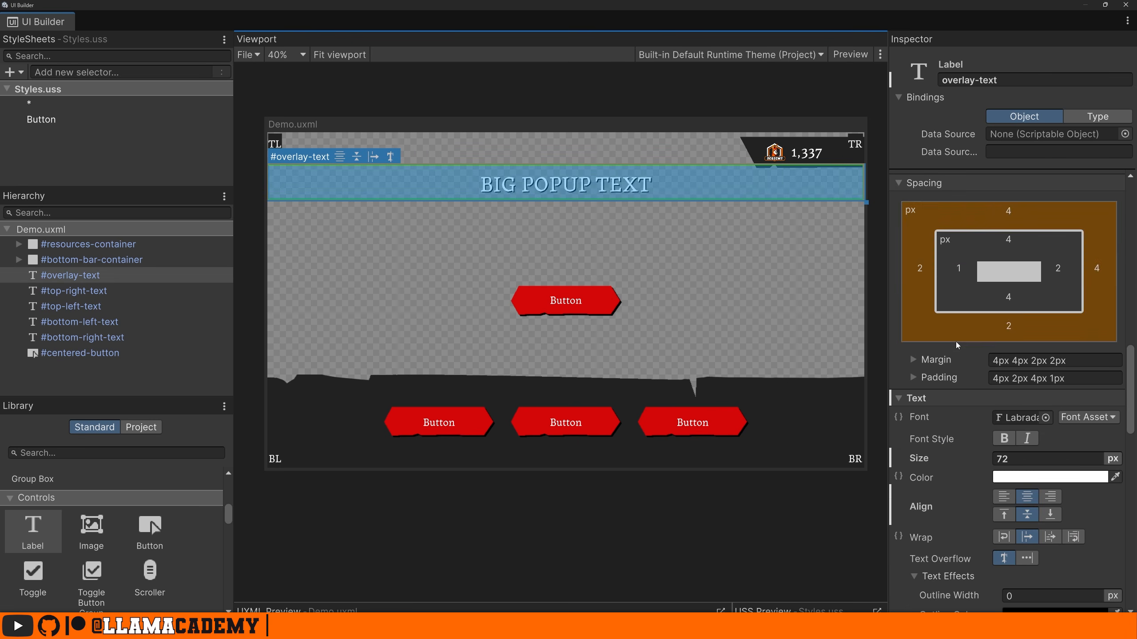
scroll(984, 368, "up", 10)
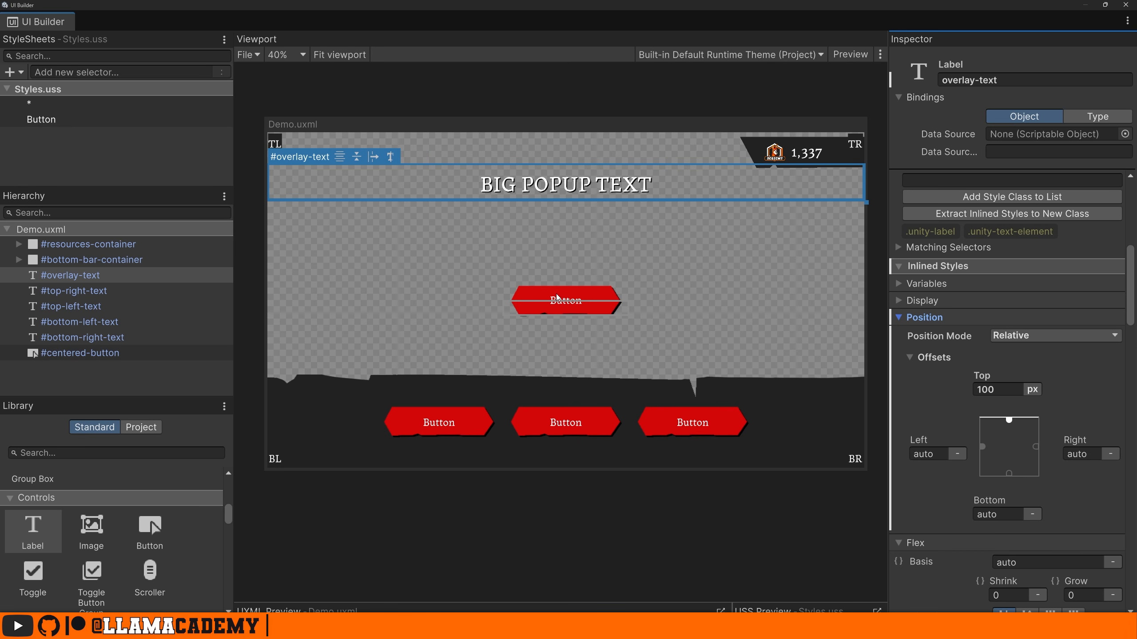
Examine the position, alignment and size styles of the bottom-bar-container and the centered-button in the Demo layout
left_click(80, 353)
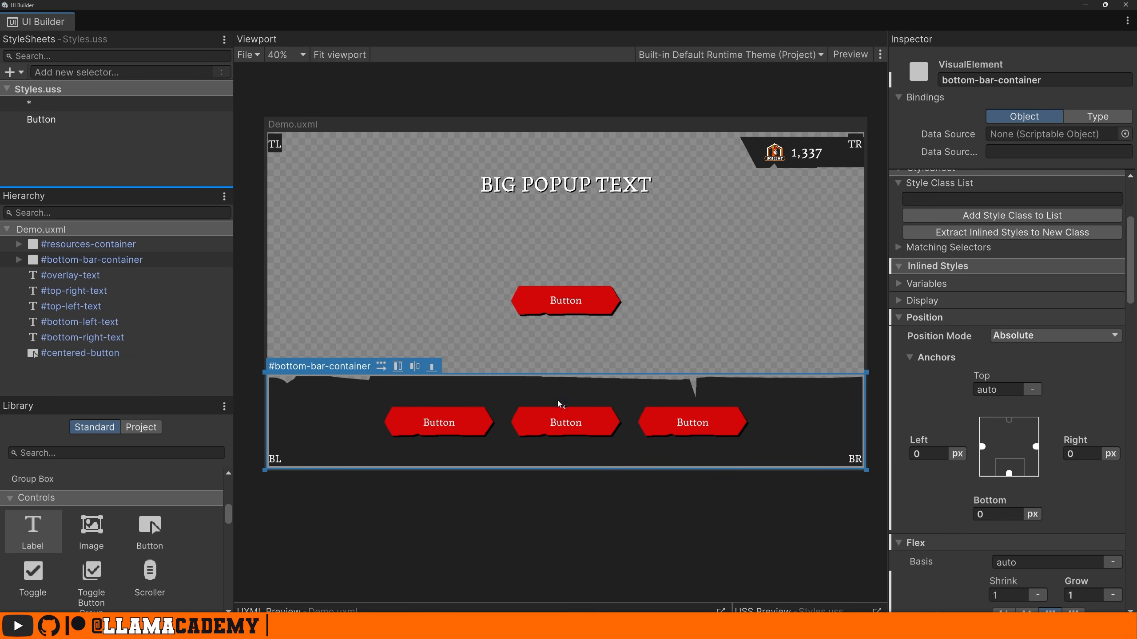
scroll(1015, 391, "down", 8)
scroll(971, 435, "down", 3)
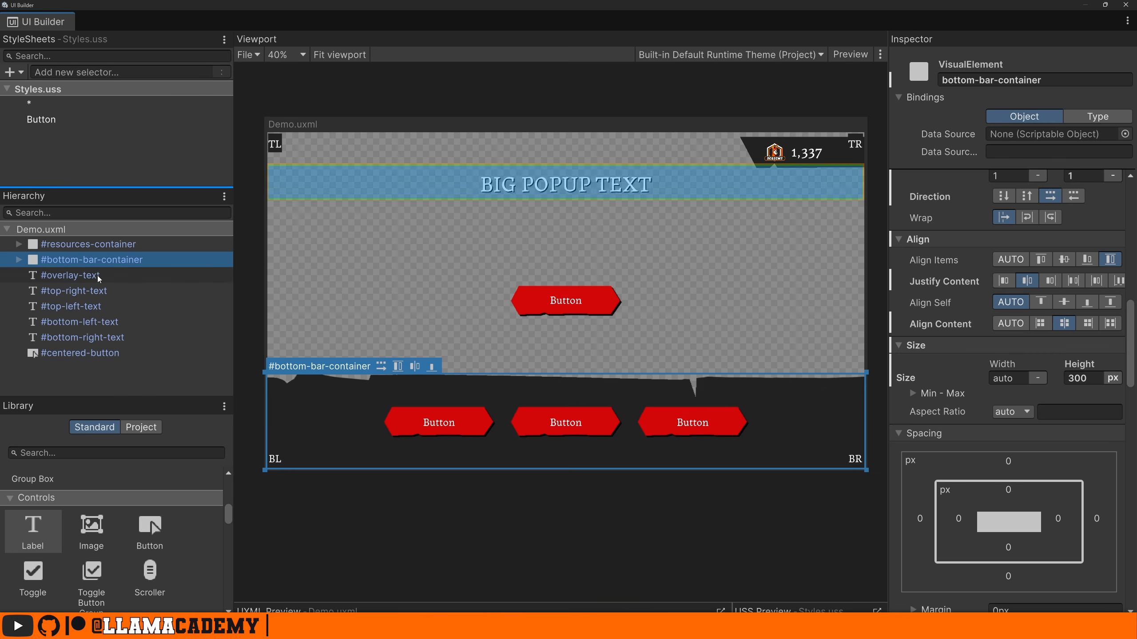
left_click(565, 302)
scroll(1000, 430, "down", 3)
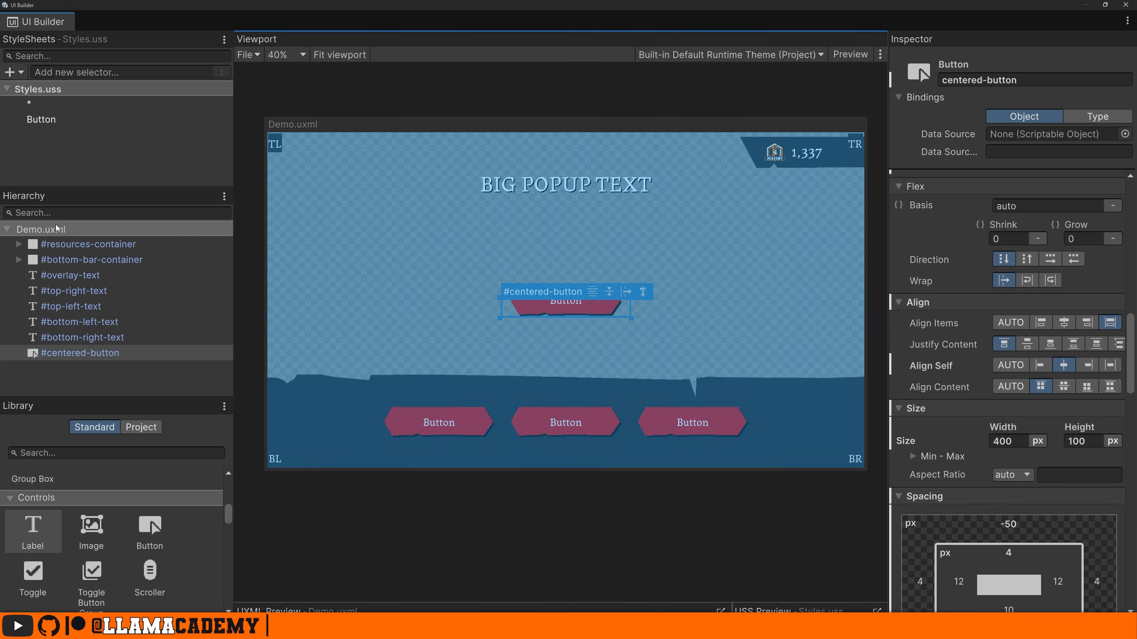
left_click(296, 222)
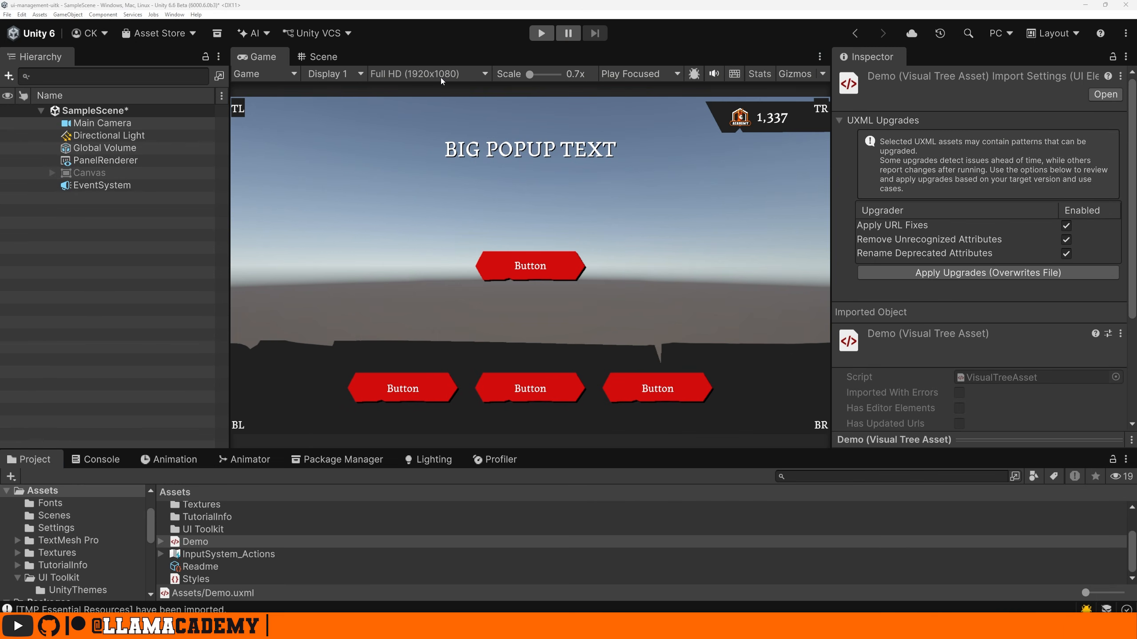
Open the panel settings used by the PanelRenderer and preview the game at WXGA (1366x768)
left_click(166, 164)
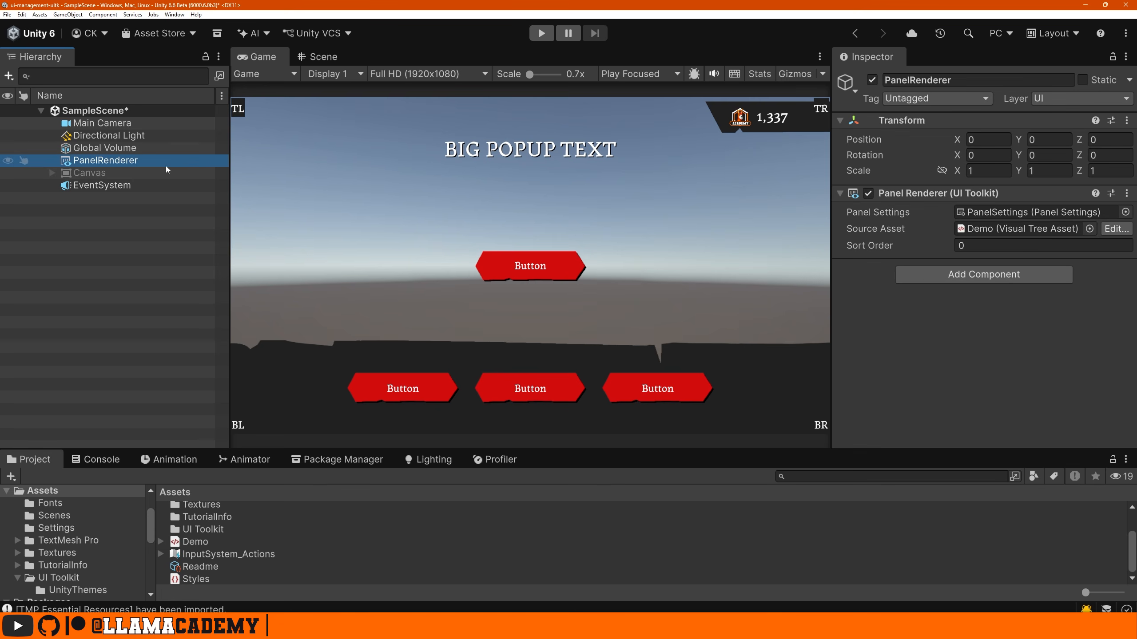
double_click(1028, 212)
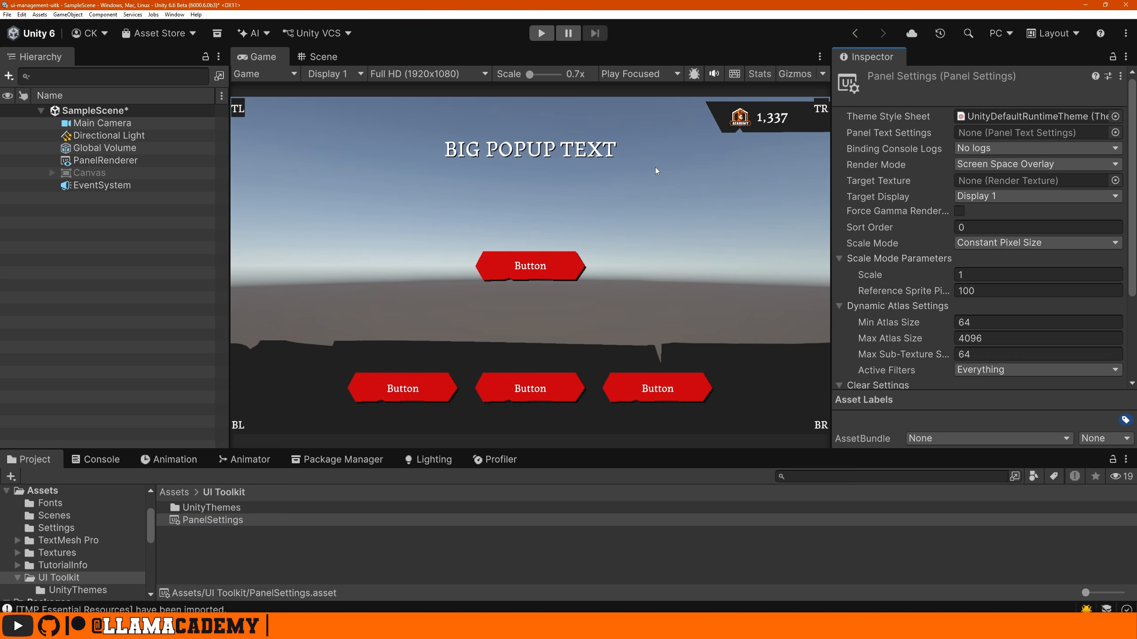
left_click(450, 77)
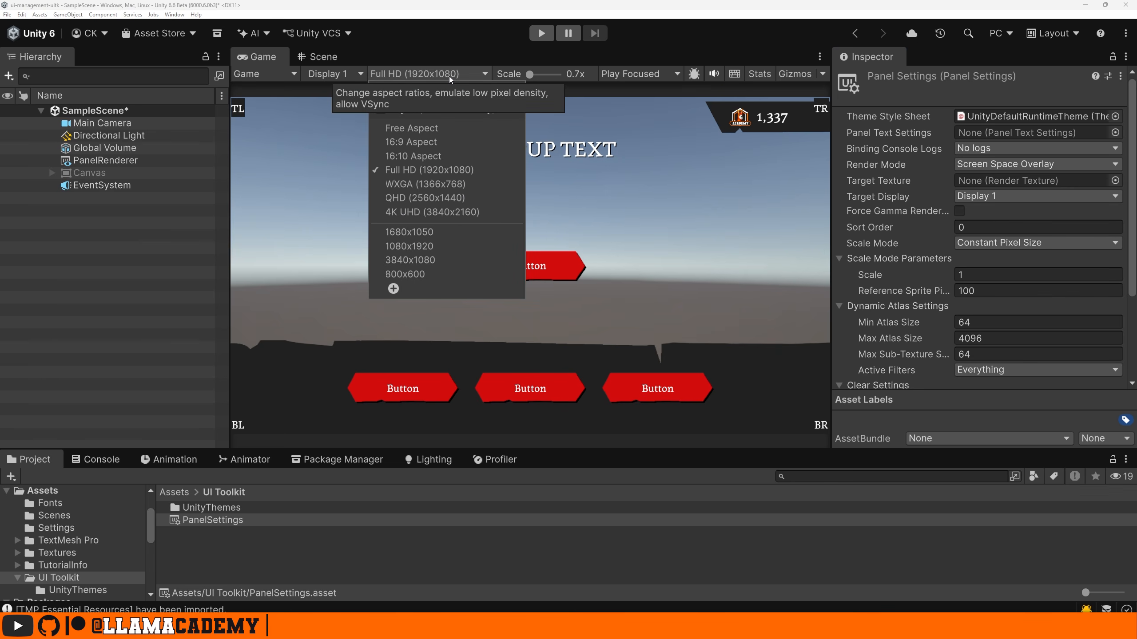
left_click(448, 183)
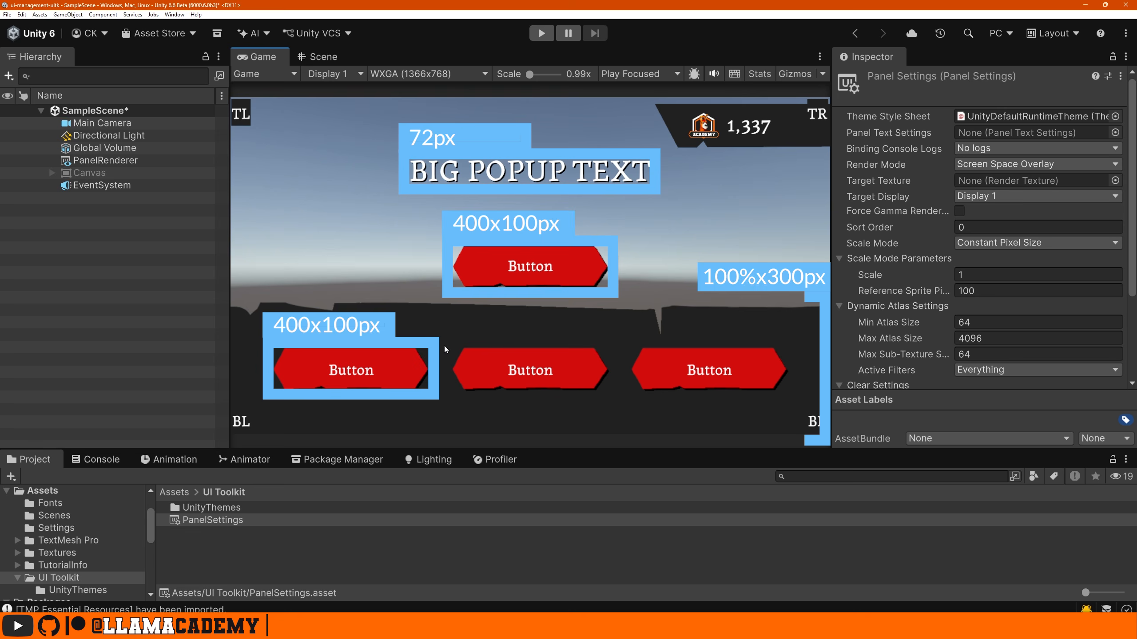
Set the panel settings' Scale parameter to 0.81 and review the available game preview resolutions
left_click_drag(875, 272, 873, 272)
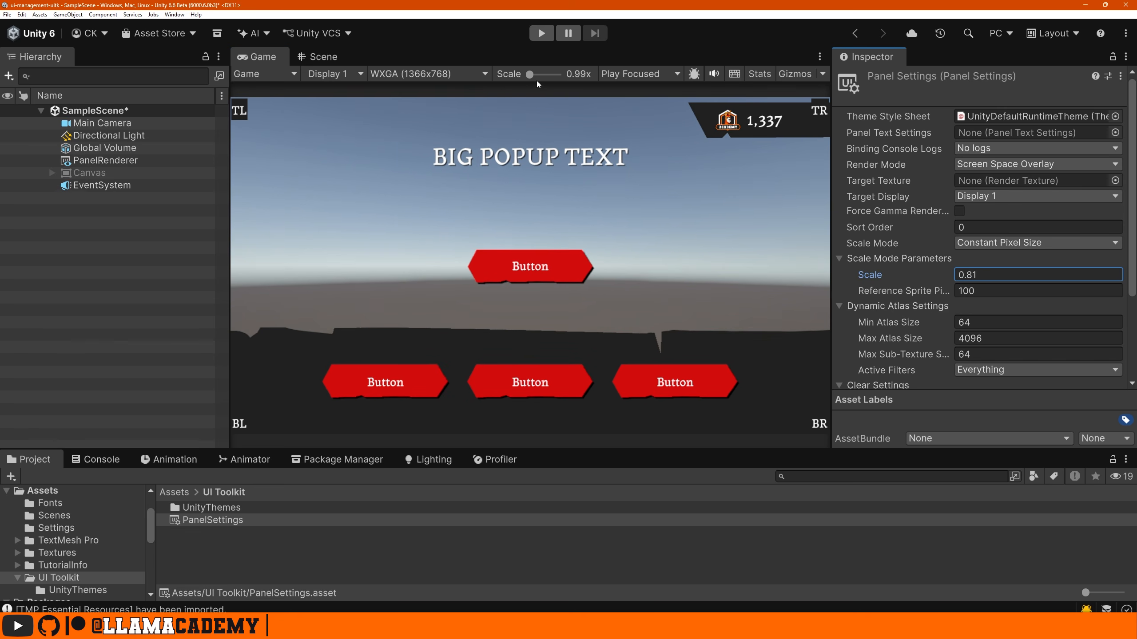
left_click(989, 271)
left_click(410, 75)
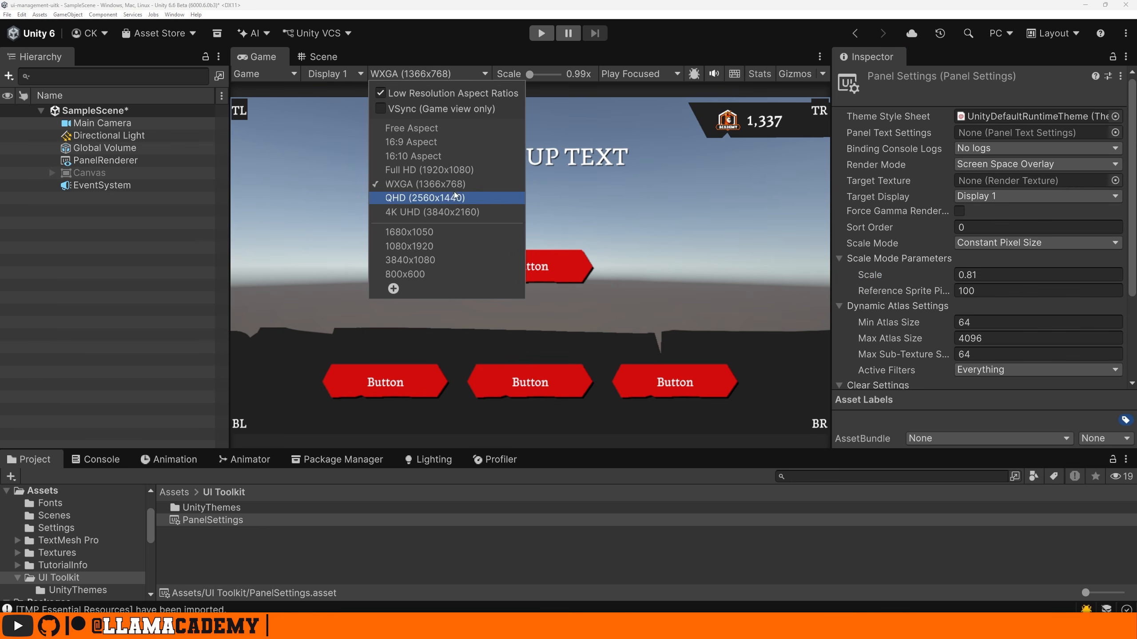
left_click(766, 255)
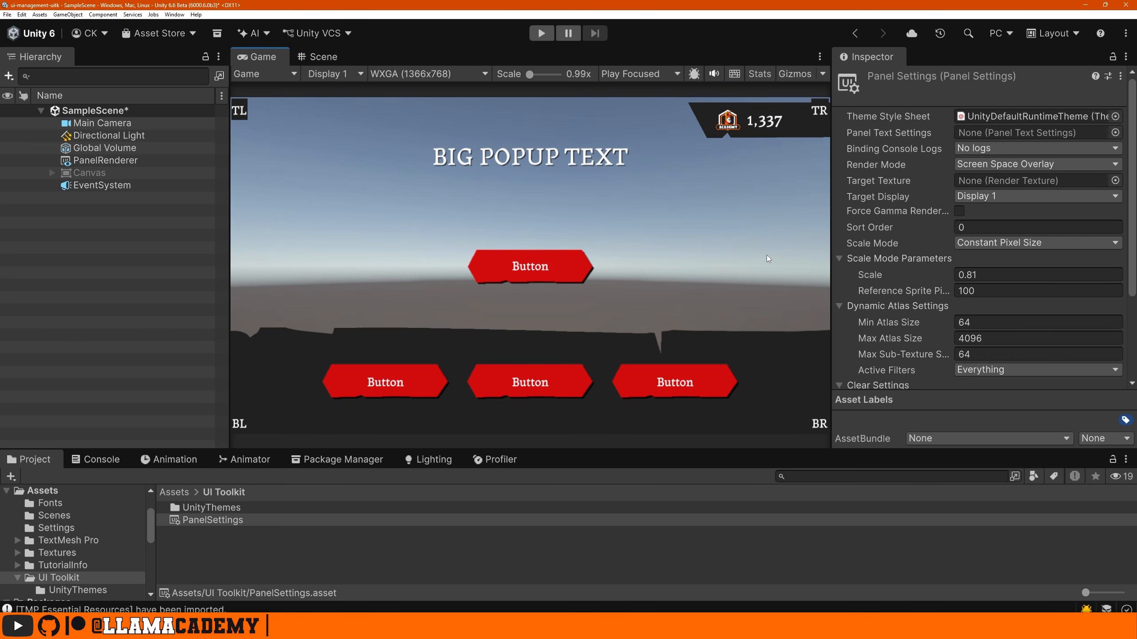
Set the panel's Scale Mode to Scale With Screen Size and review the Screen Match Mode options
left_click(976, 237)
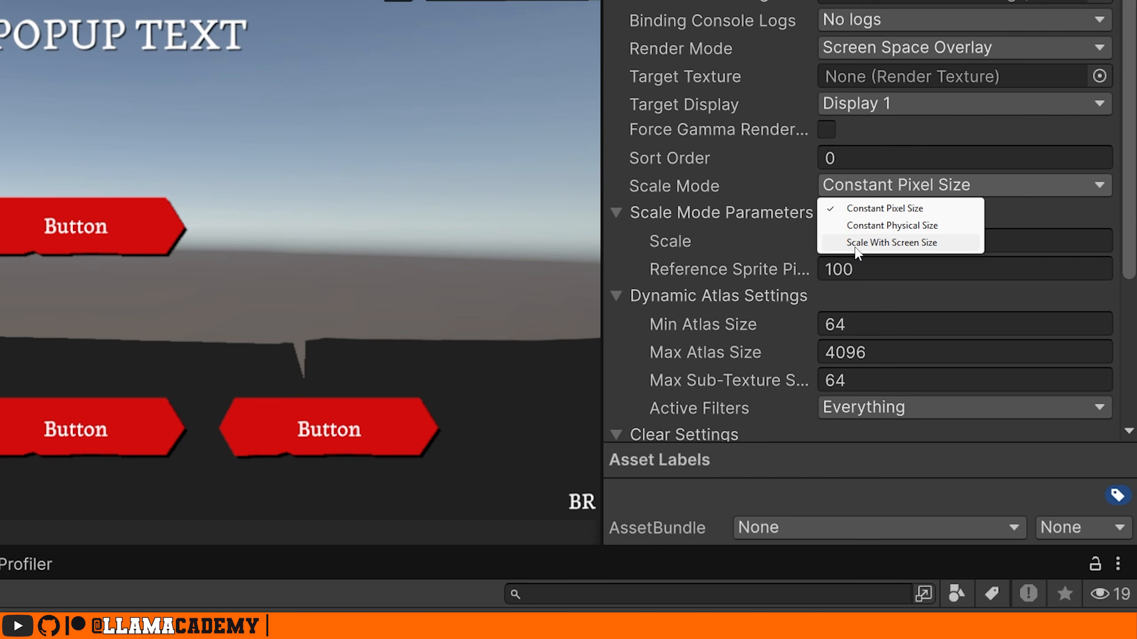
left_click(856, 244)
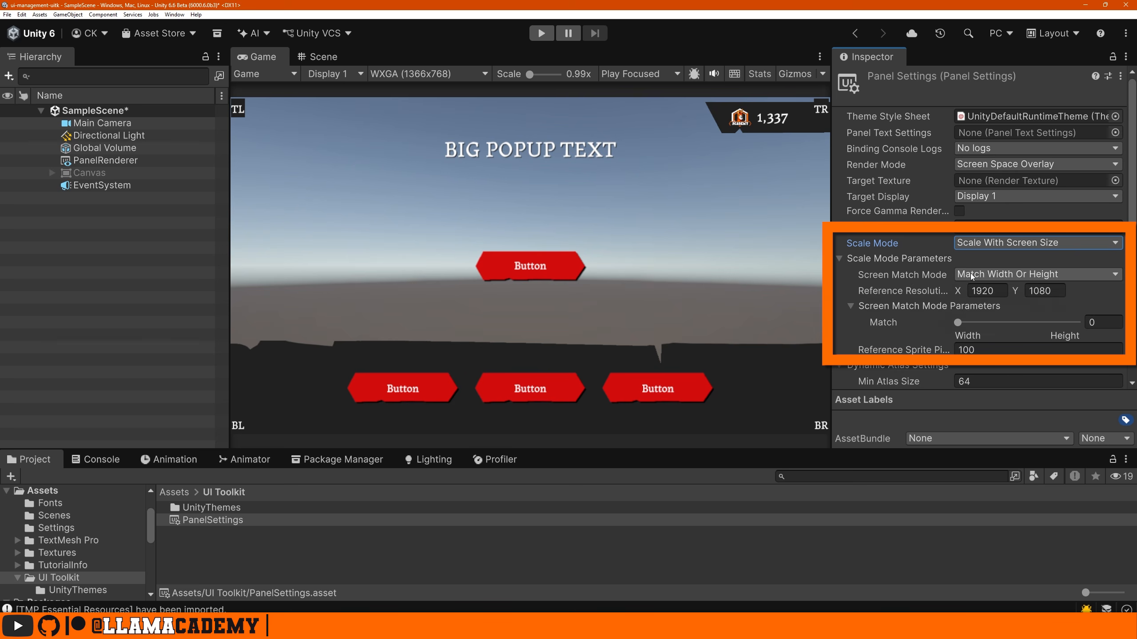
left_click(992, 275)
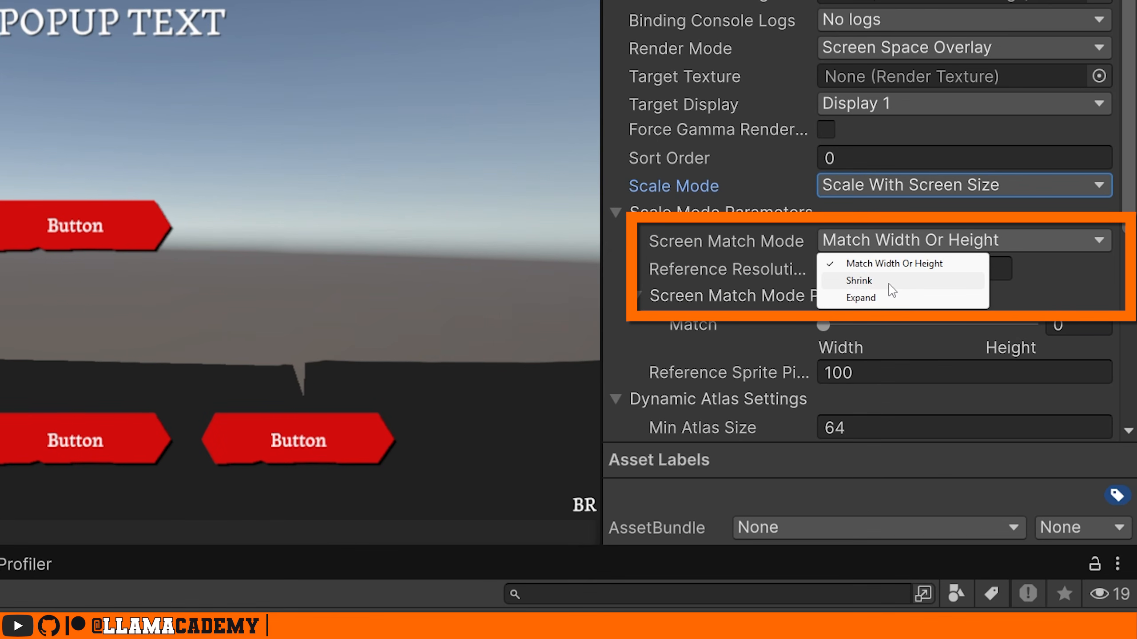
left_click(691, 238)
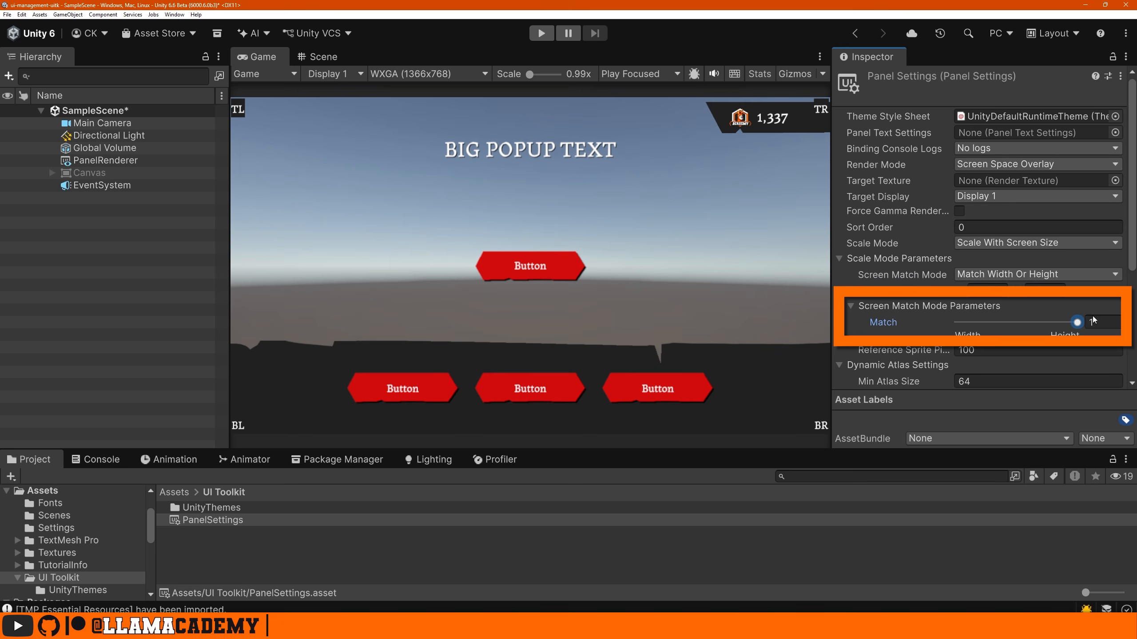
Set the panel's Match to 0 (width) and preview the game at Full HD (1920x1080)
mouse_move(957, 322)
left_mouse_down()
mouse_move(1078, 323)
mouse_move(936, 321)
mouse_move(1087, 338)
mouse_move(942, 338)
mouse_move(1112, 340)
mouse_move(1076, 323)
mouse_move(955, 323)
mouse_move(1076, 324)
mouse_move(946, 335)
mouse_move(1086, 335)
mouse_move(945, 332)
left_mouse_up()
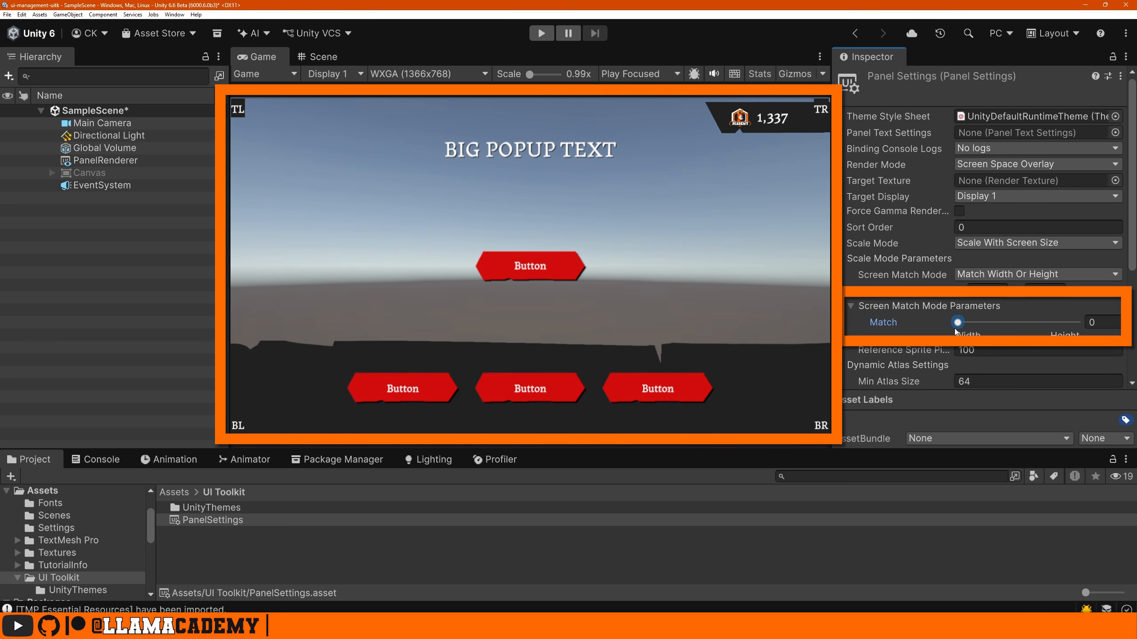
left_click(443, 75)
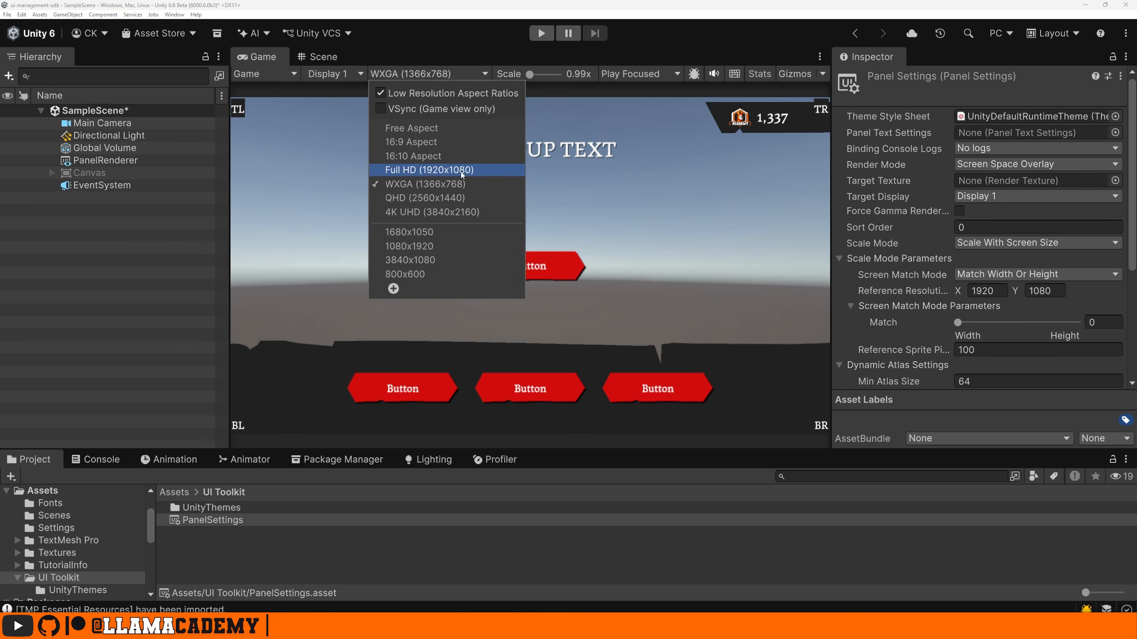
left_click(485, 172)
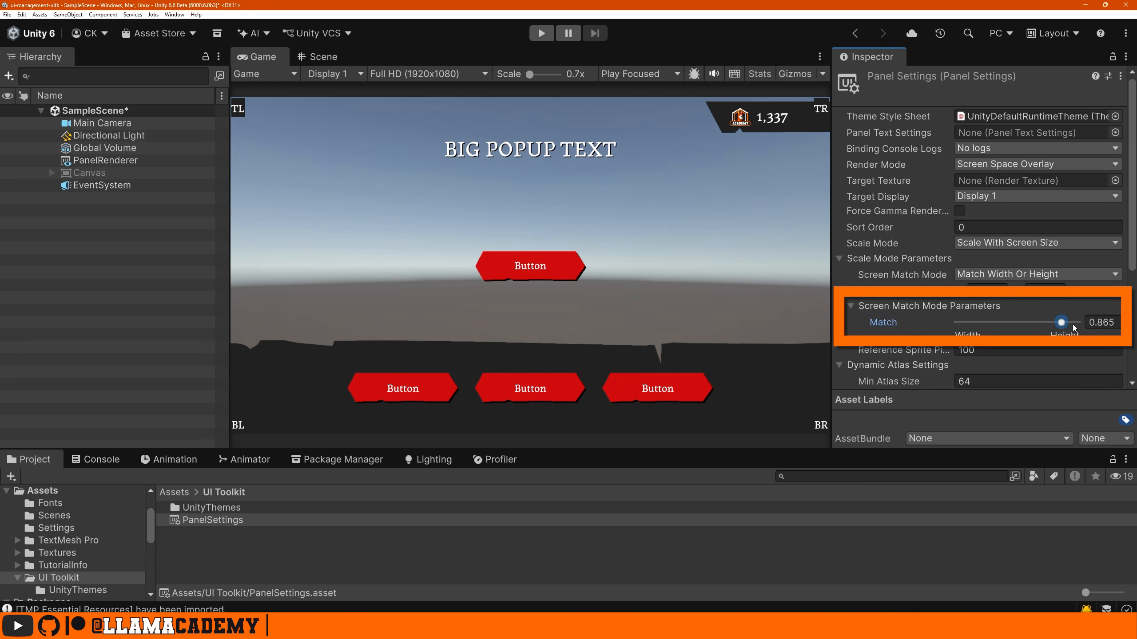
Try the panel's Match parameter across its width-to-height range, finishing at 0.5
left_click_drag(1077, 324, 877, 336)
left_click_drag(957, 322, 1020, 325)
left_click(1092, 323)
type("0.5")
key("Return")
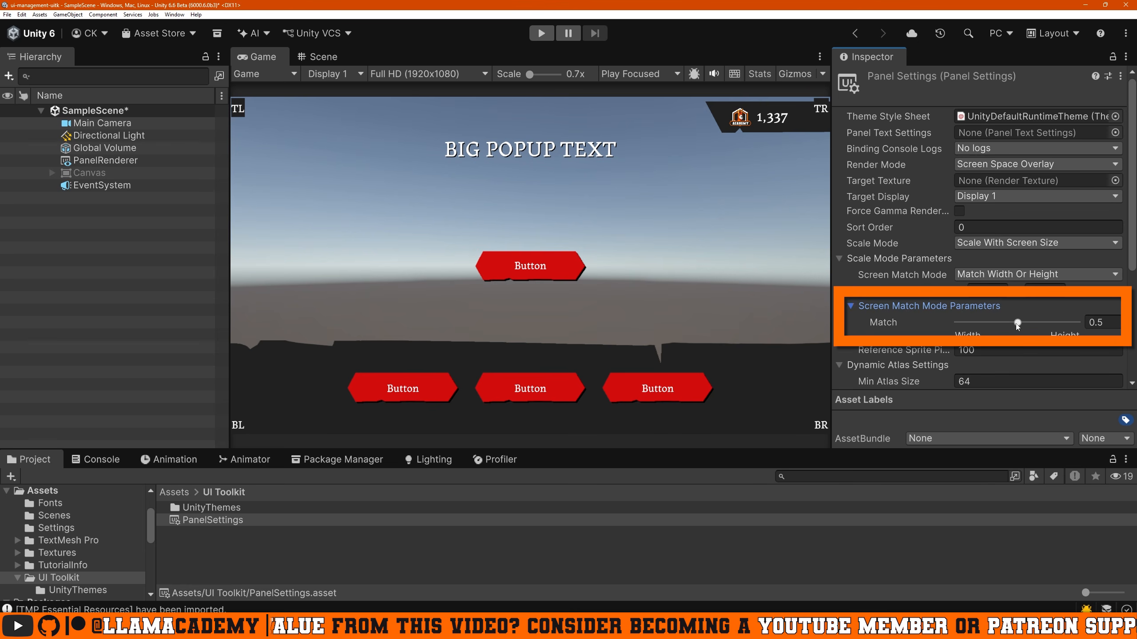
Return the panel's Match to 0 and preview the game at 800x600
left_click_drag(1022, 322, 940, 323)
left_click(429, 73)
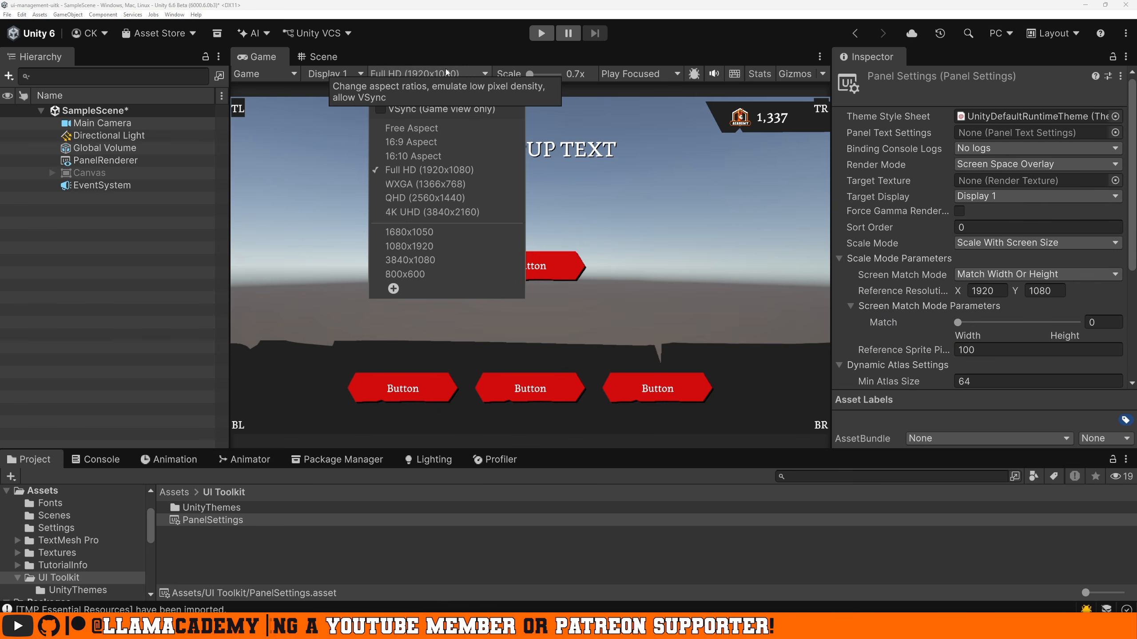
left_click(433, 273)
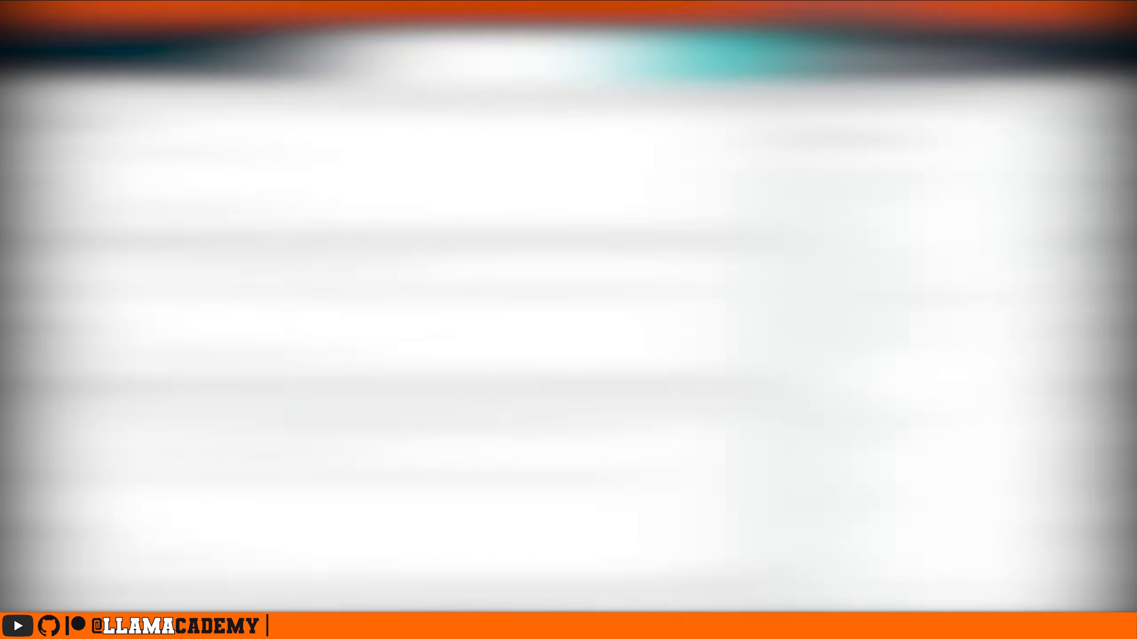
Review the scale mode parameters in the Unity manual and set the panel's Match to 1 (height)
scroll(691, 327, "down", 3)
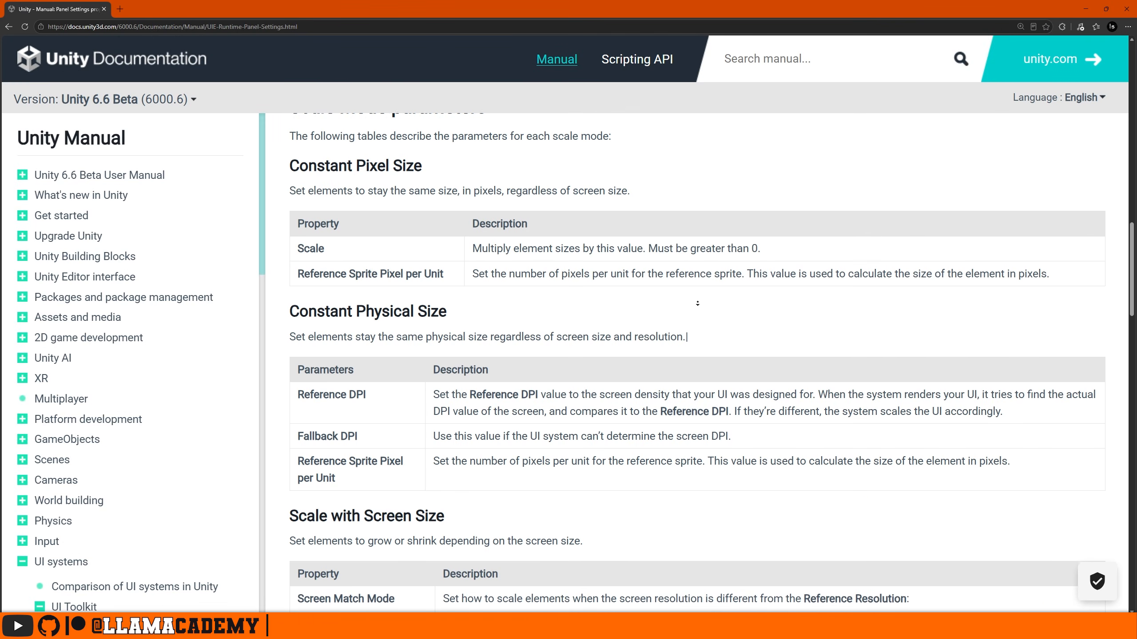
scroll(691, 327, "down", 5)
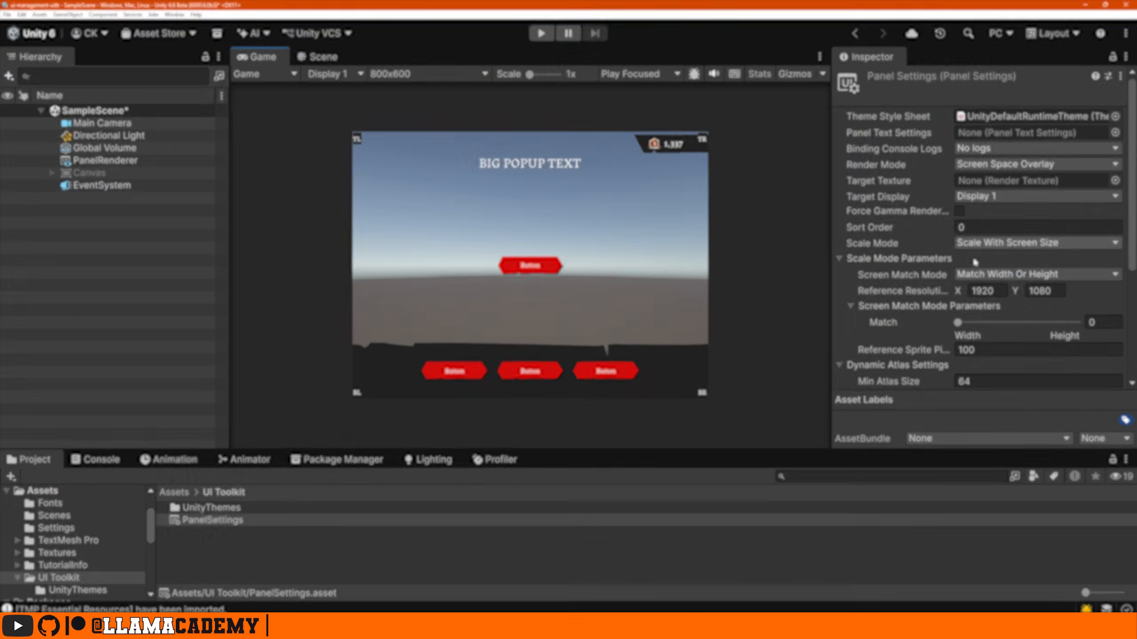
left_click_drag(957, 322, 1083, 327)
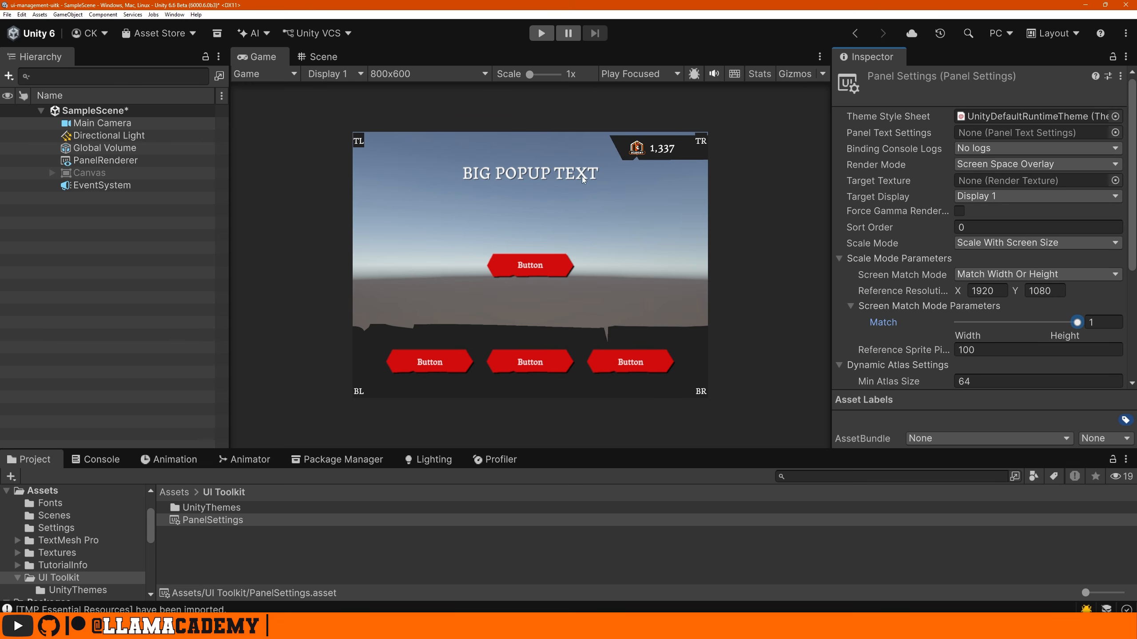
Deactivate the PanelRenderer object and activate the Canvas object
left_click(145, 158)
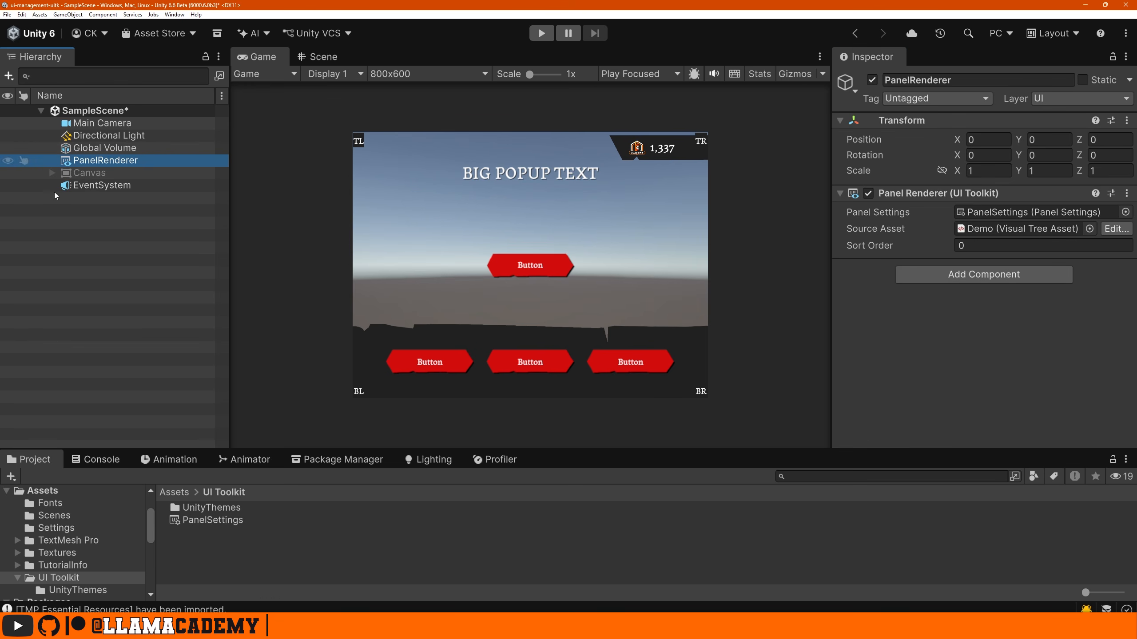
left_click(872, 79)
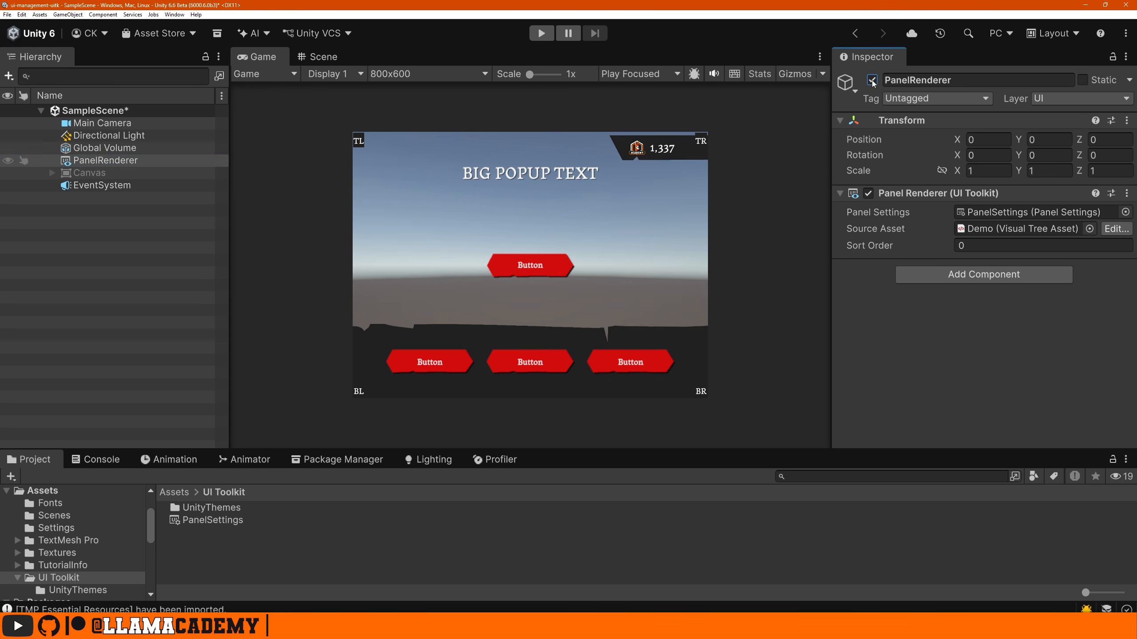
left_click(47, 177)
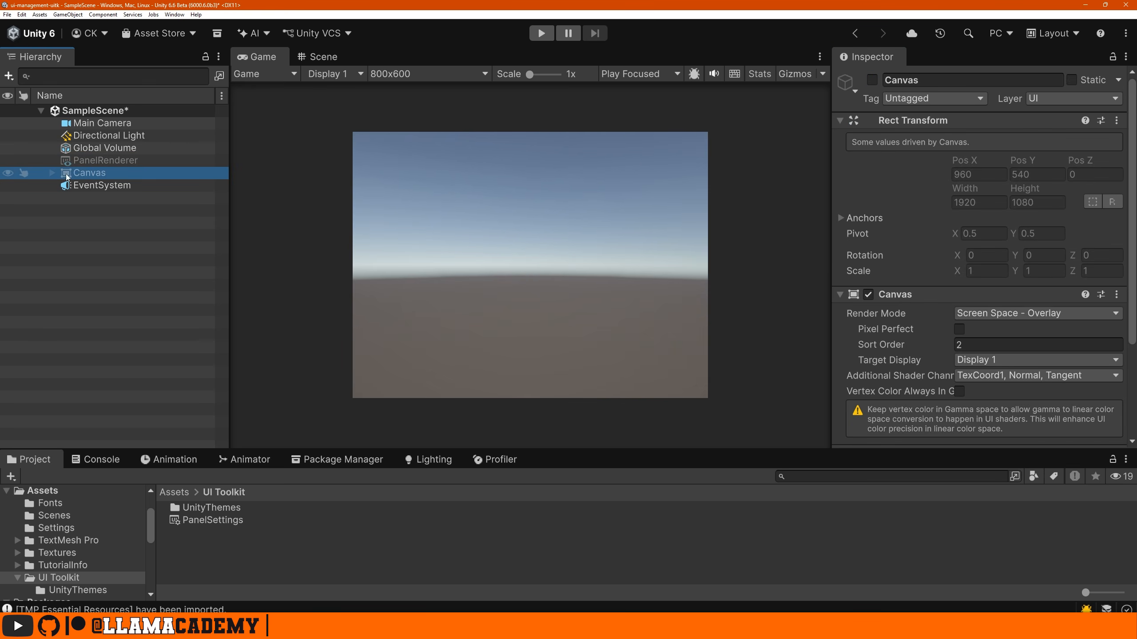
left_click(872, 80)
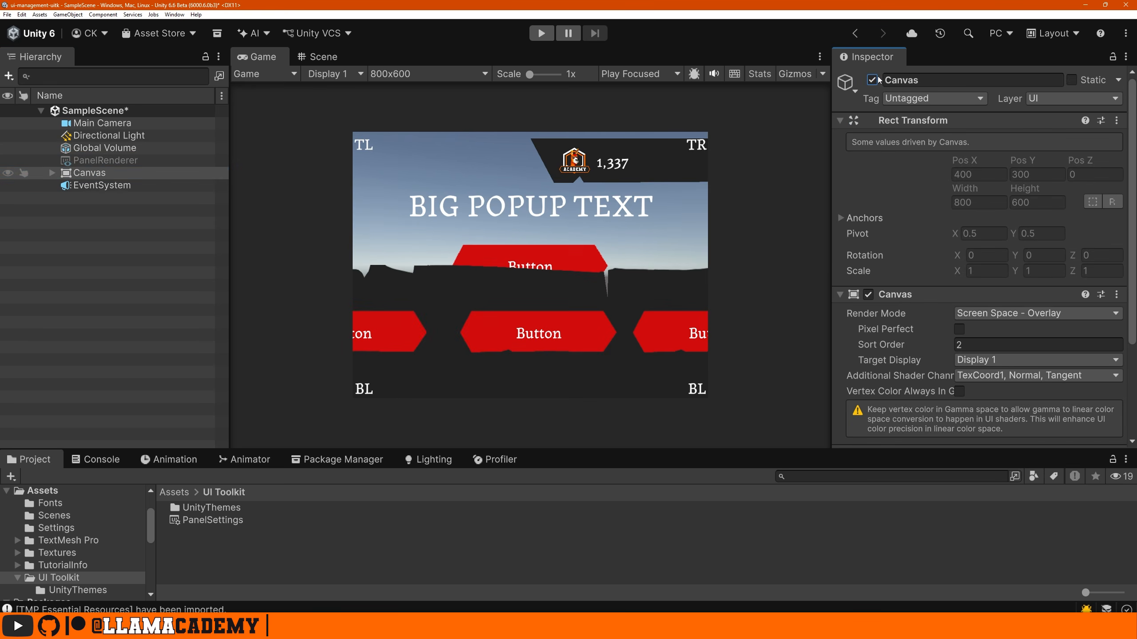
Set the Canvas Scaler's UI Scale Mode to Scale With Screen Size with a reference resolution of 1920 x 1080
left_click(933, 294)
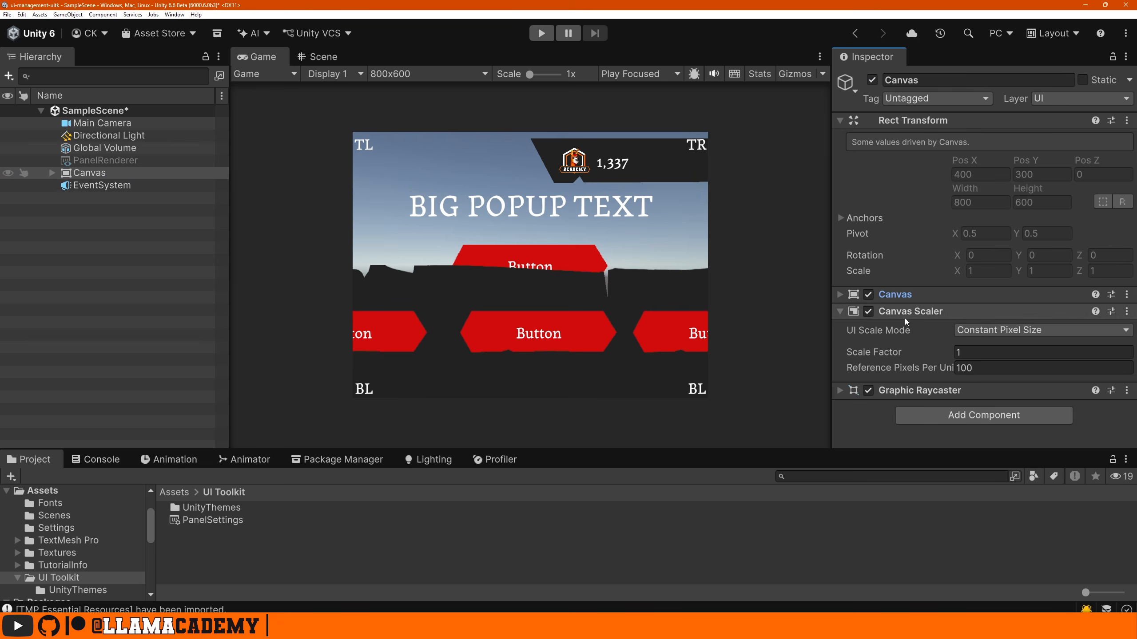
left_click(997, 330)
left_click(996, 354)
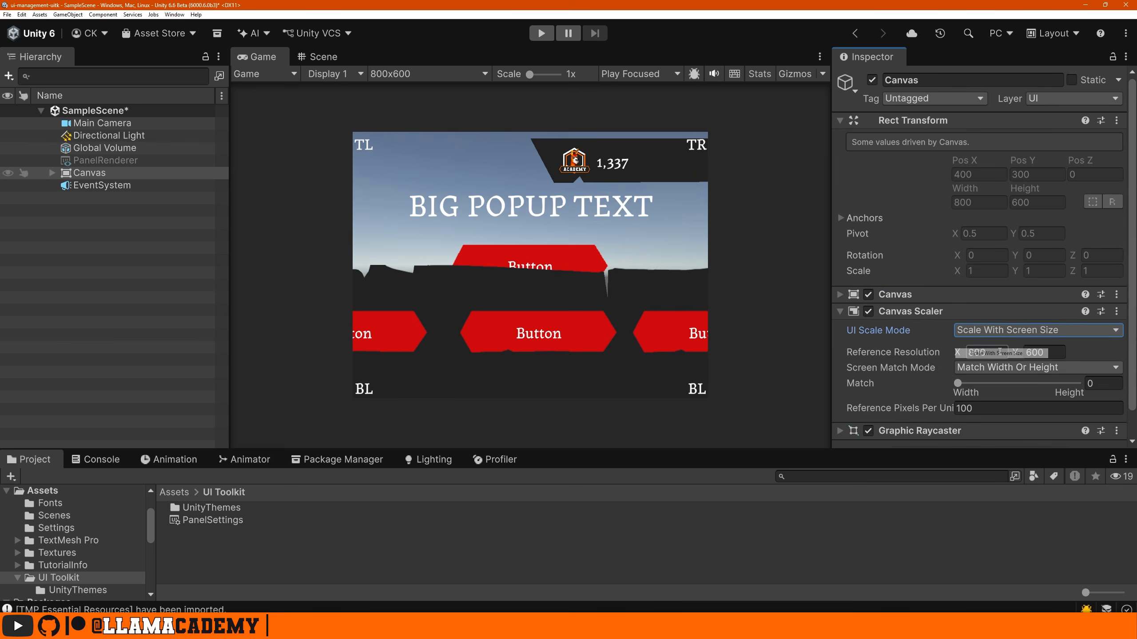
left_click(998, 354)
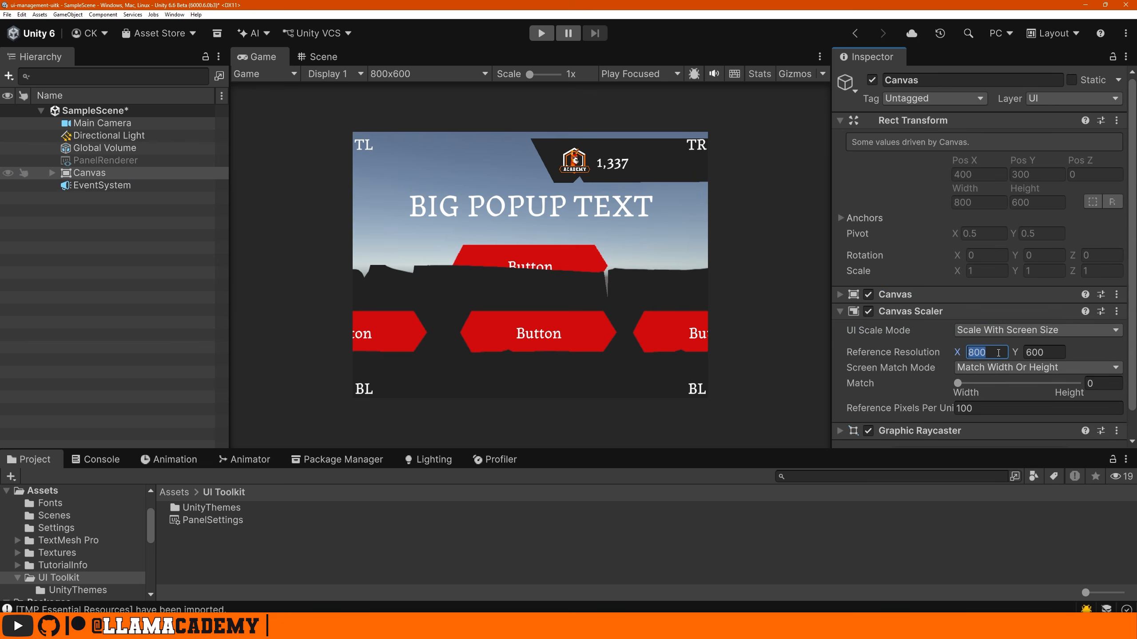
type("1920")
key("Tab")
type("1080")
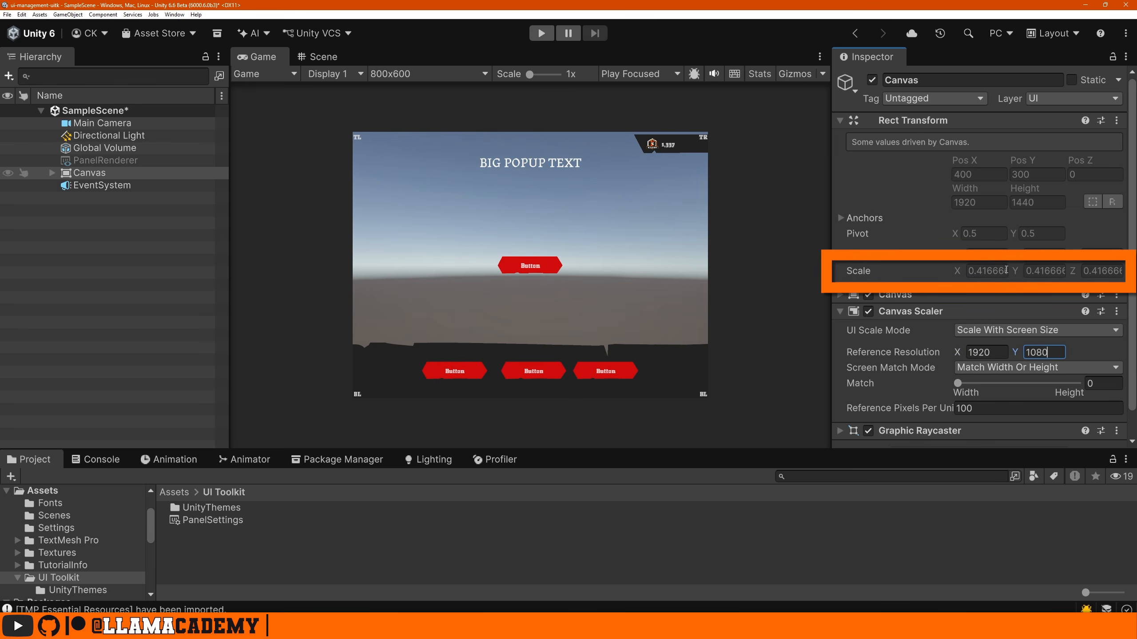
Widen the Inspector and try the Canvas Scaler's Match at 1 (height), then return it to 0 (width)
left_click_drag(832, 273, 732, 273)
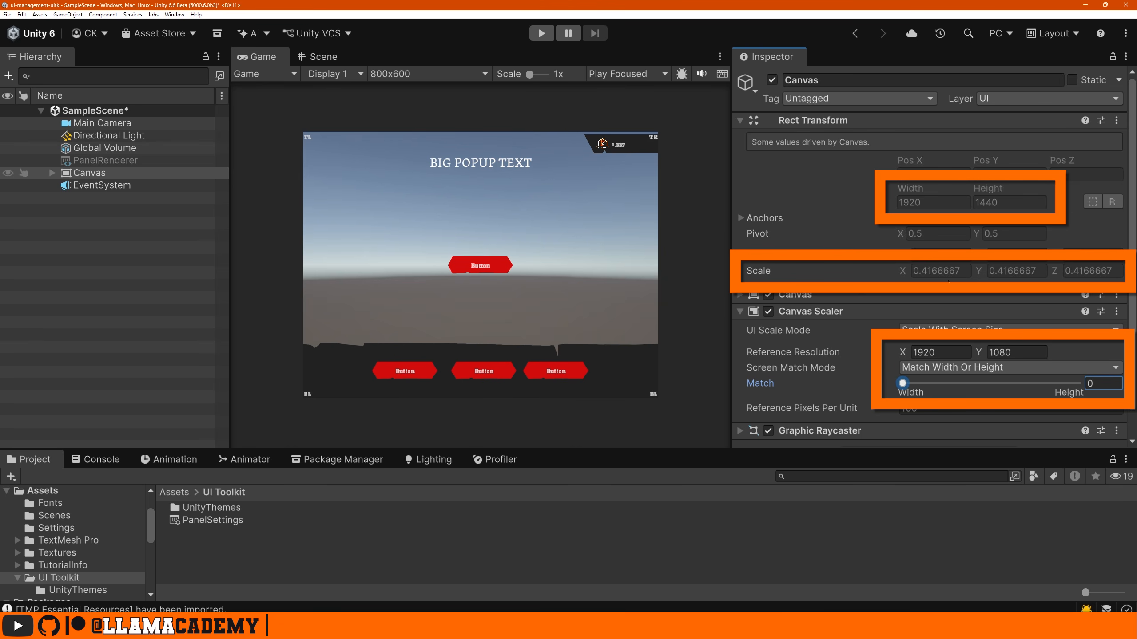
left_click_drag(902, 383, 1106, 386)
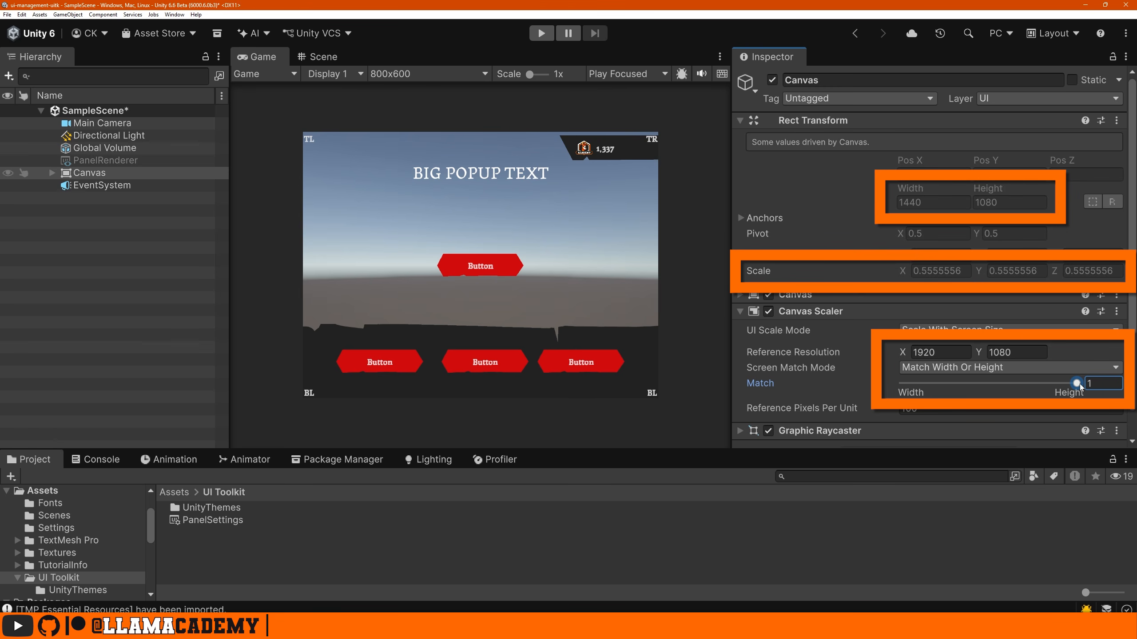
left_click_drag(1076, 383, 990, 384)
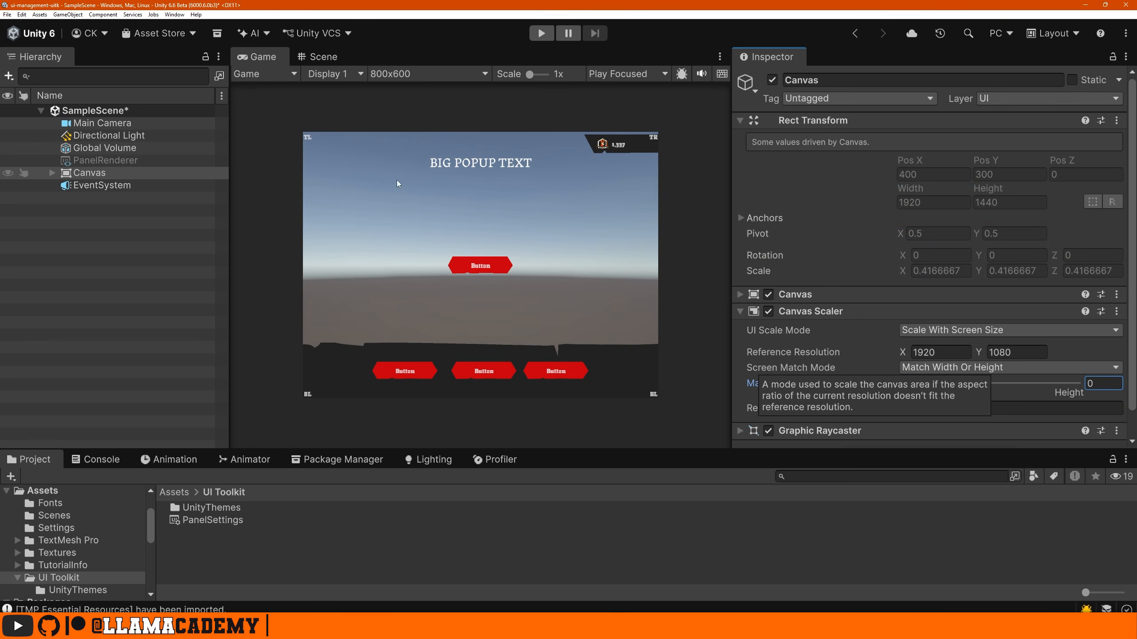
Deactivate the Canvas object and reactivate the PanelRenderer object
key("alt+shift+a")
left_click(107, 160)
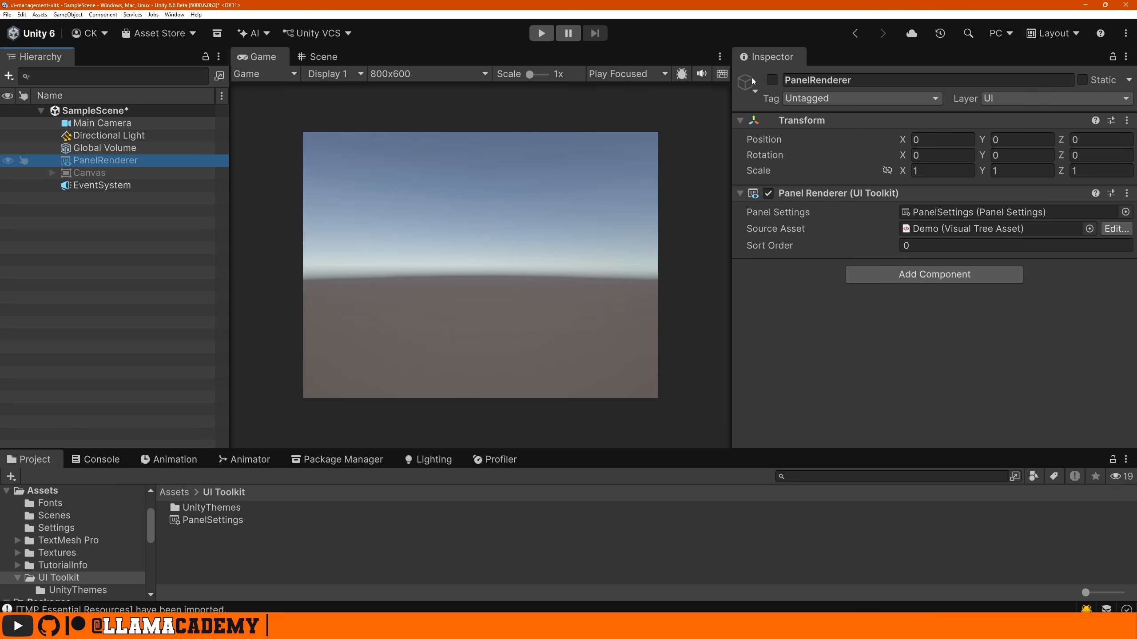
left_click(775, 81)
Open the PanelRenderer's panel settings and set Match to 0 (width)
double_click(984, 214)
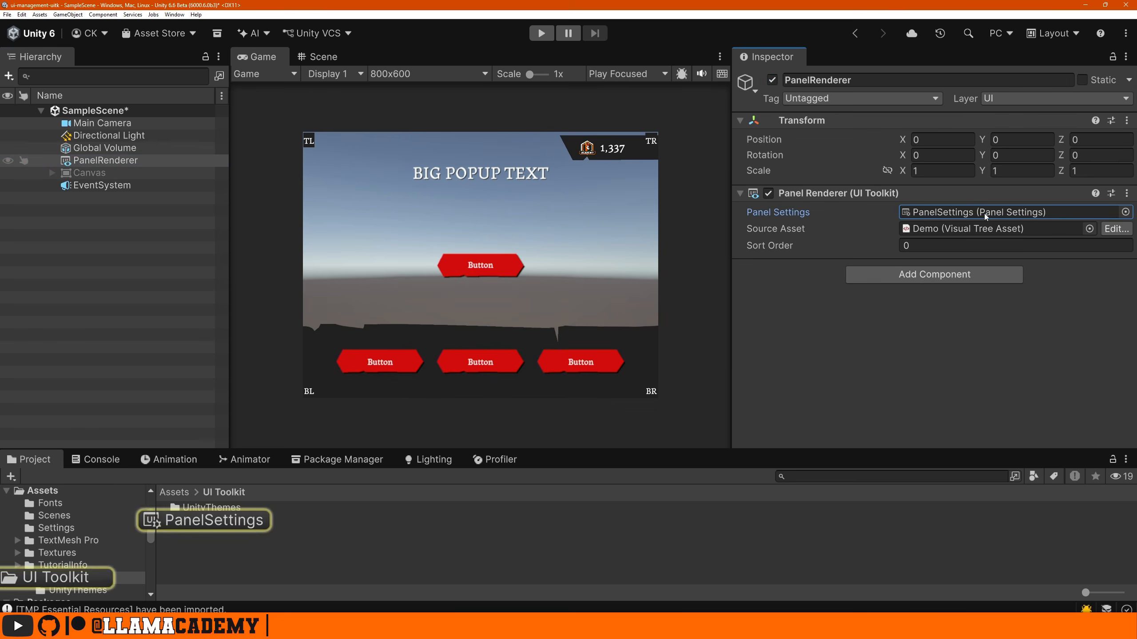
left_click_drag(984, 323, 838, 317)
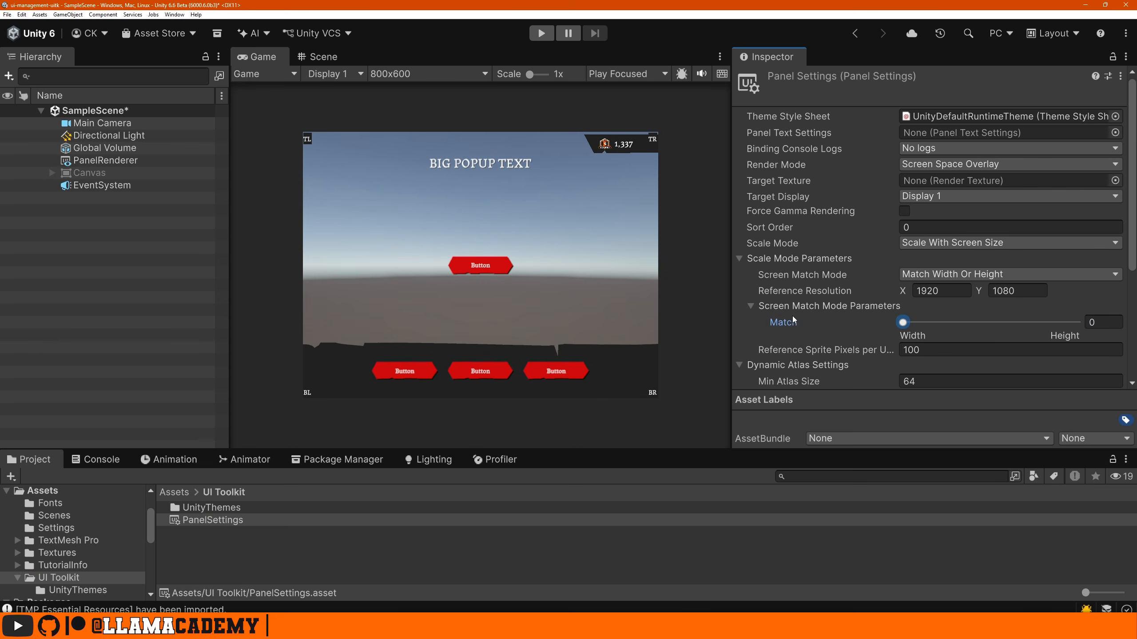
left_click(133, 162)
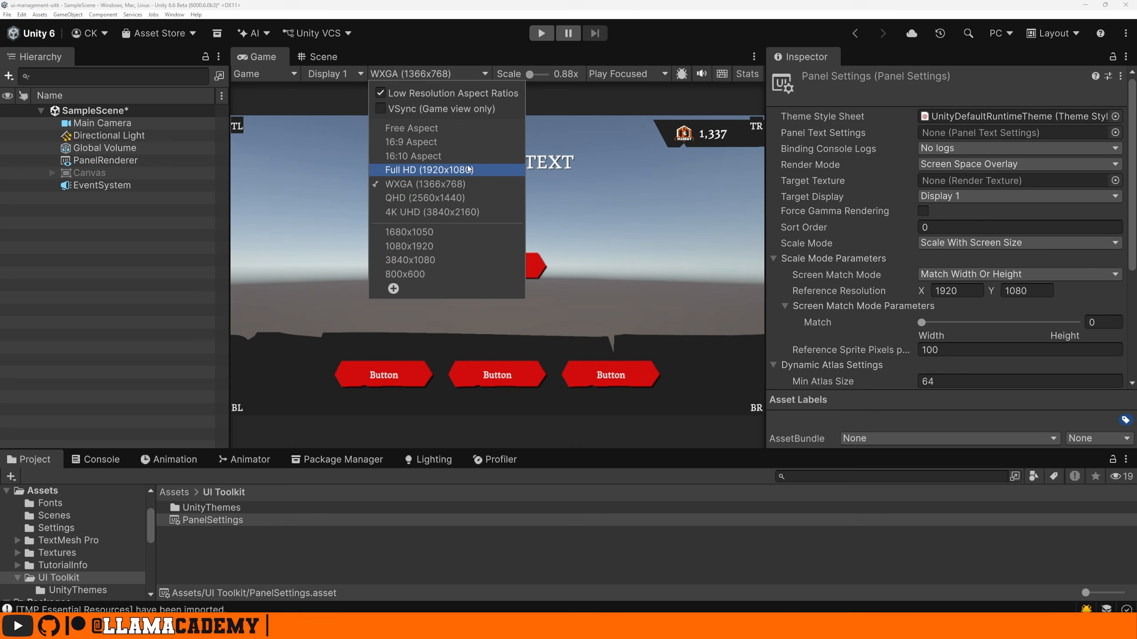
Preview the UI Toolkit panel at 1680x1050 with Match at 0 (width), and at 1080x1920 with Match at 1 (height)
left_click(460, 233)
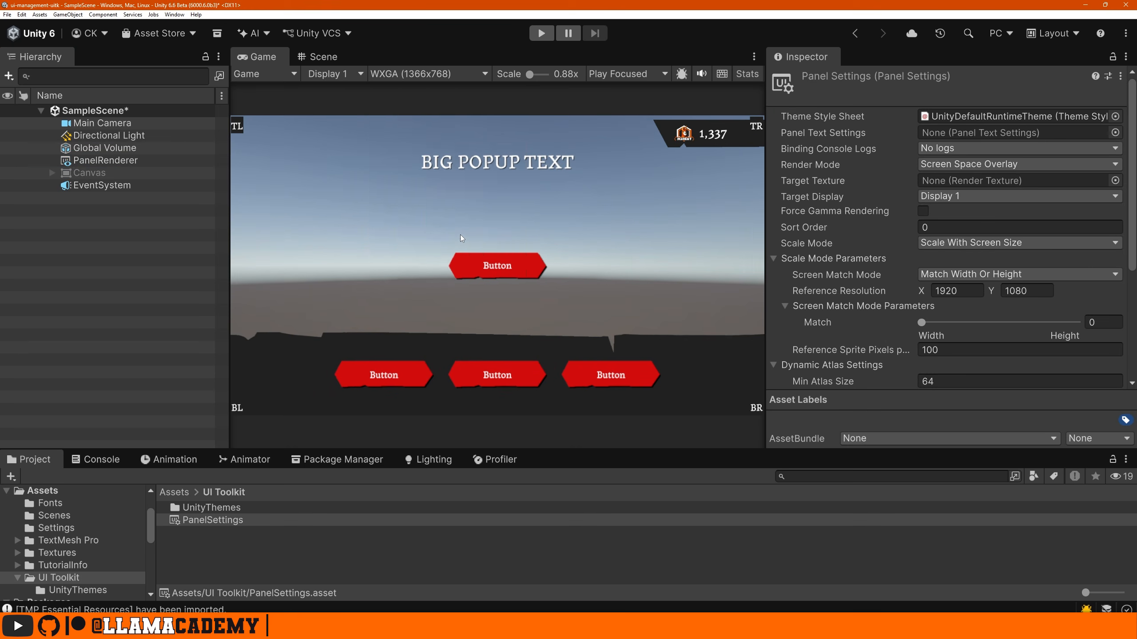
left_click_drag(922, 322, 827, 321)
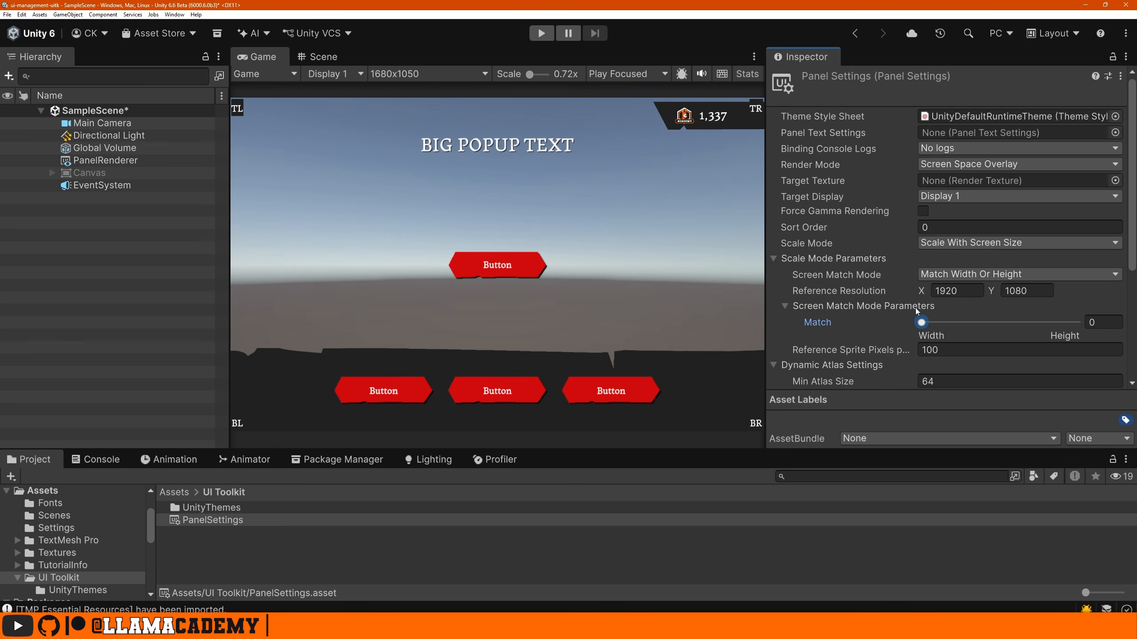
left_click(429, 73)
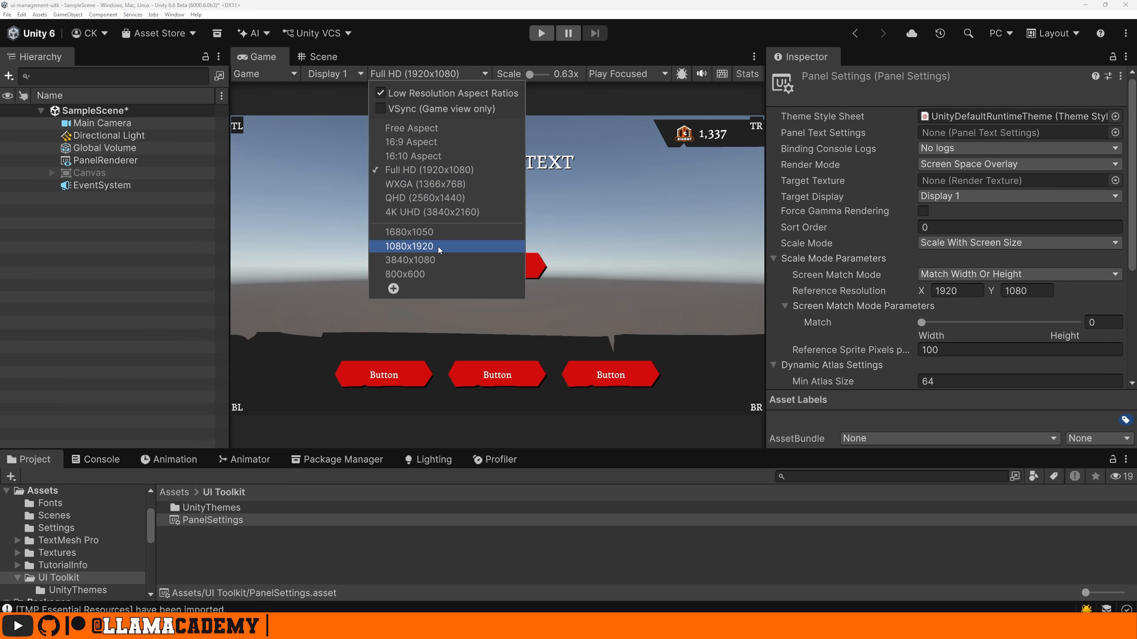
left_click(438, 247)
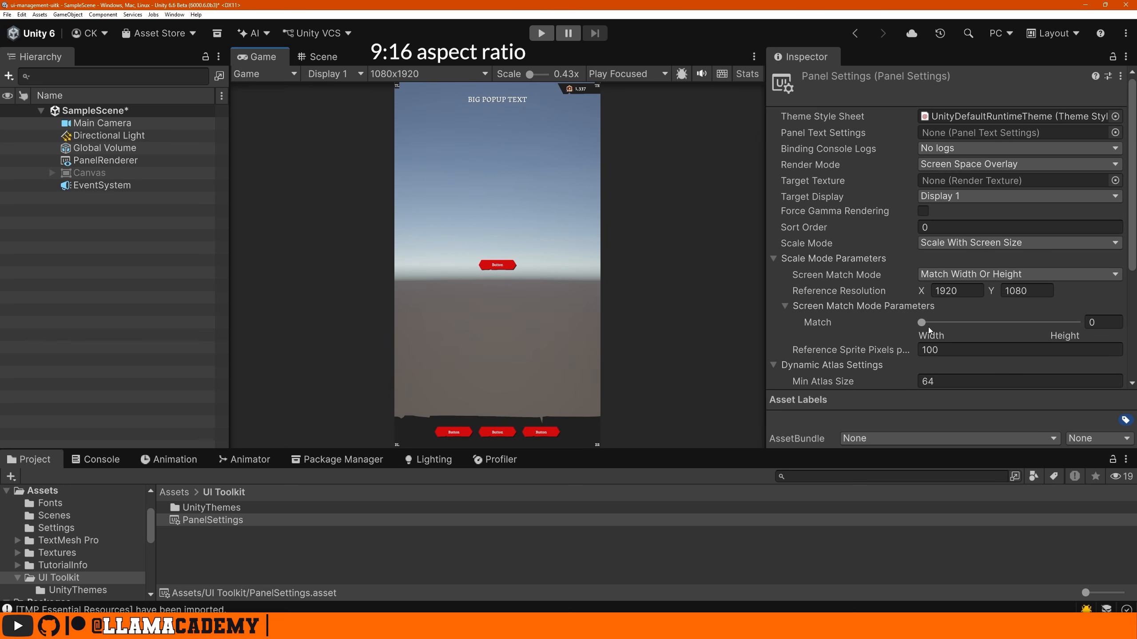
left_click_drag(922, 324, 1077, 322)
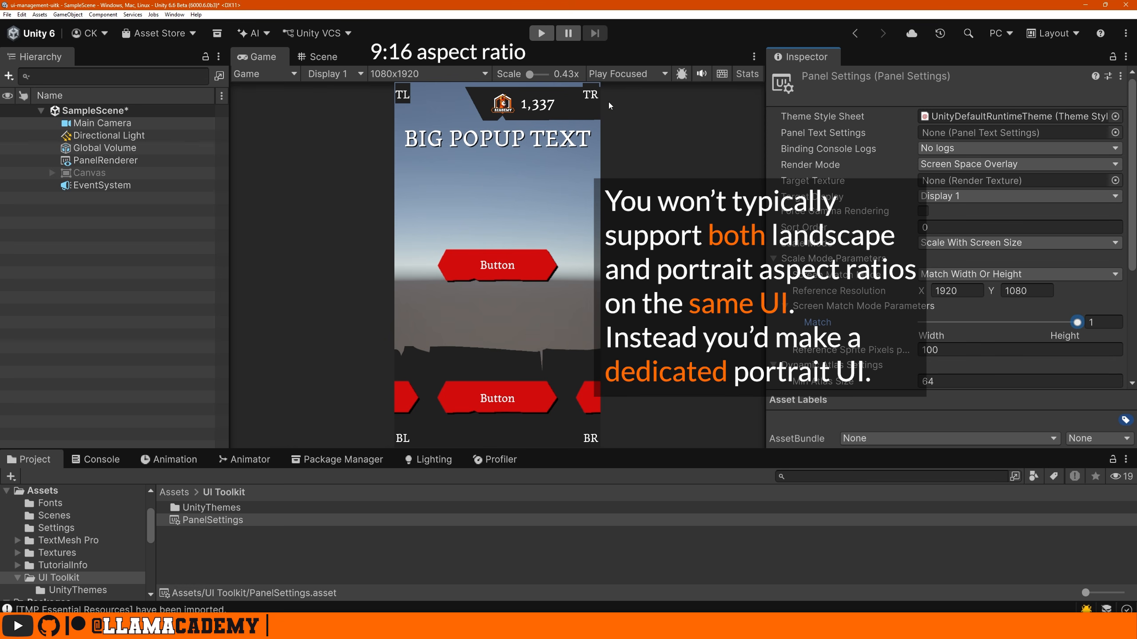
Switch the Game view to 3840x1080 and set the Panel Settings' Match to 0 (width)
left_click(433, 73)
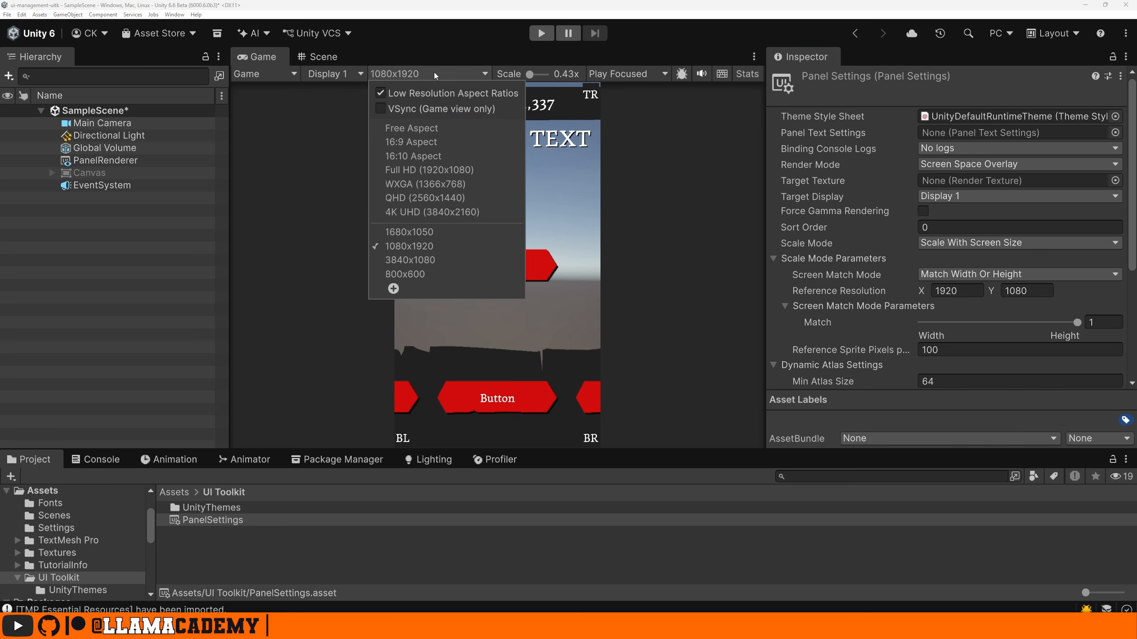
left_click(442, 259)
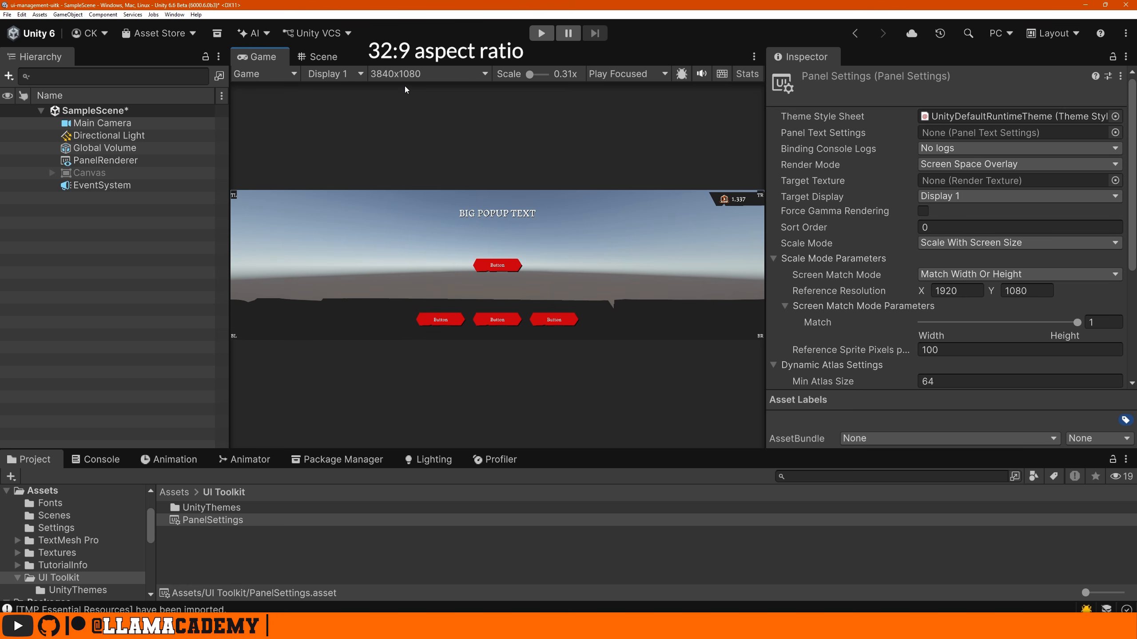
left_click_drag(1083, 326, 857, 323)
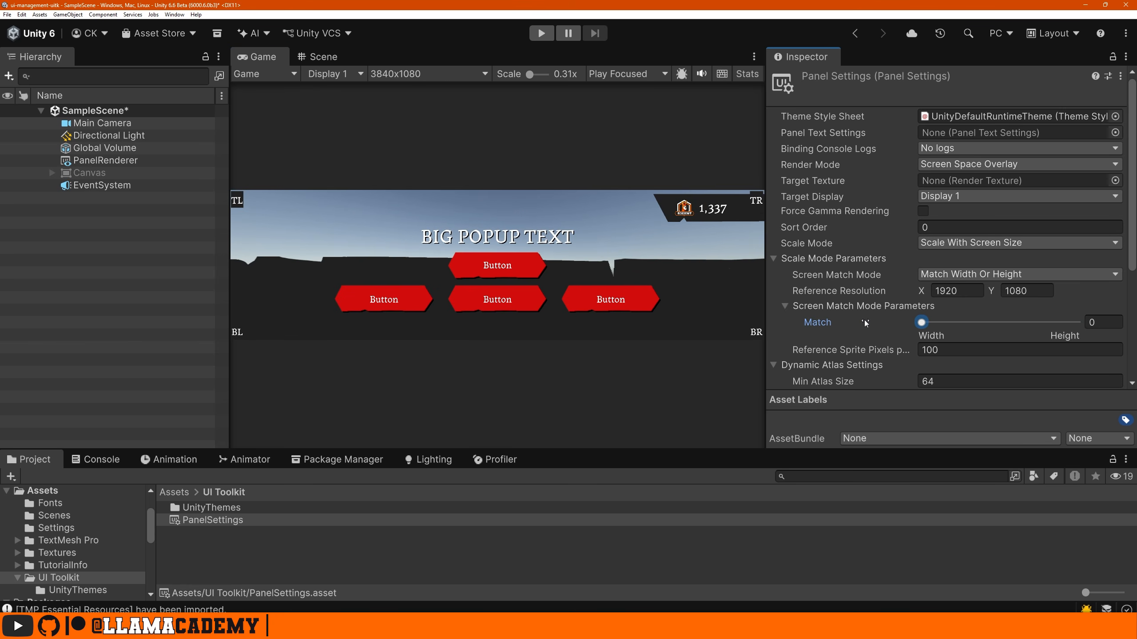
Deactivate the PanelRenderer object, reactivate the Canvas object and select it to show its Canvas Scaler
left_click(106, 160)
left_click(806, 79)
left_click(89, 172)
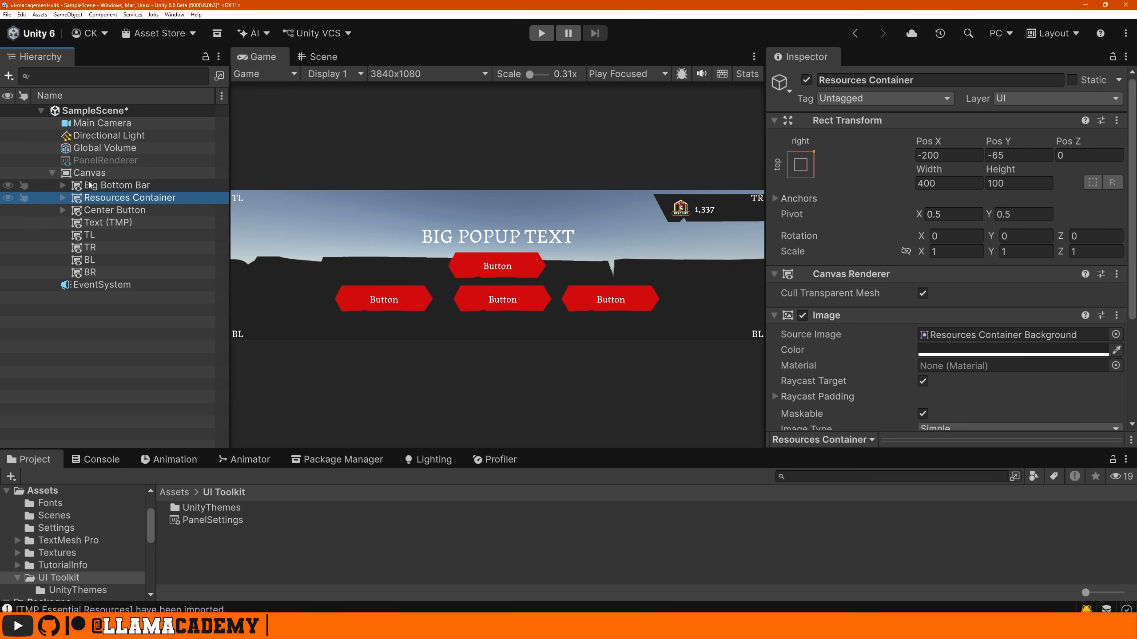
left_click(91, 179)
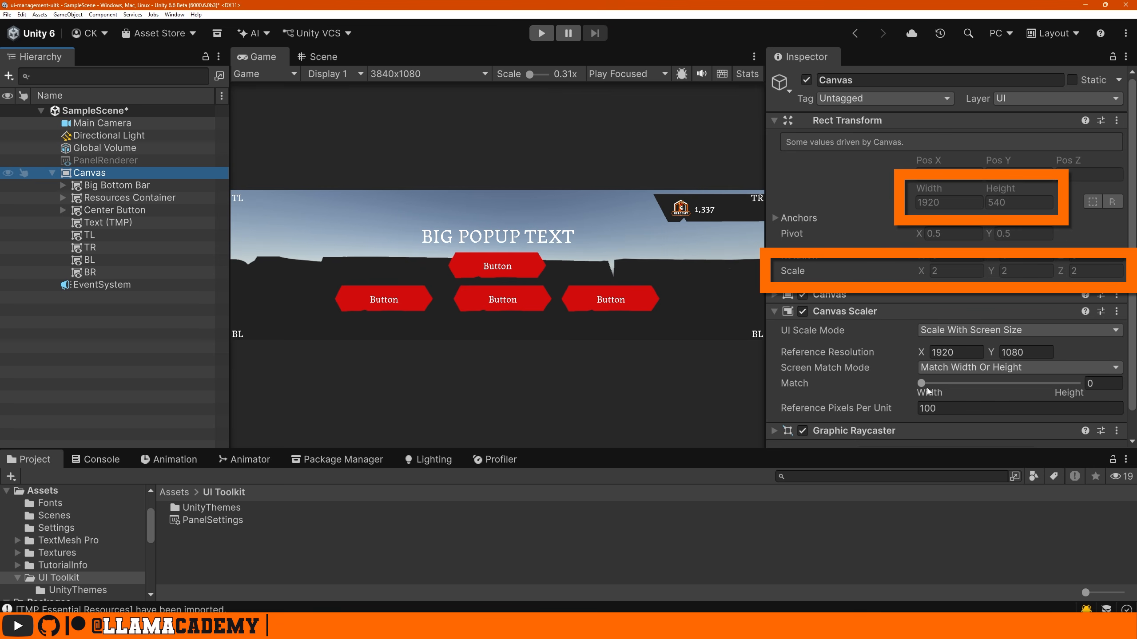
Try the Canvas Scaler's Match at 1 (height) and partway, and open the Panel Settings' Screen Match Mode options
left_click_drag(924, 383, 1077, 383)
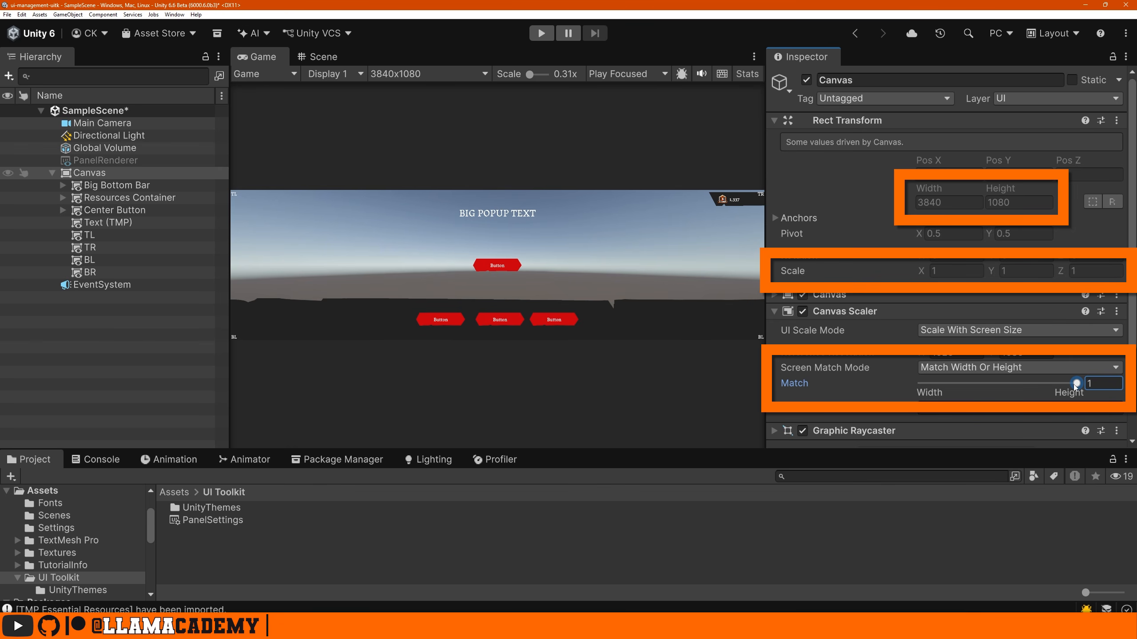
left_click_drag(1075, 383, 998, 392)
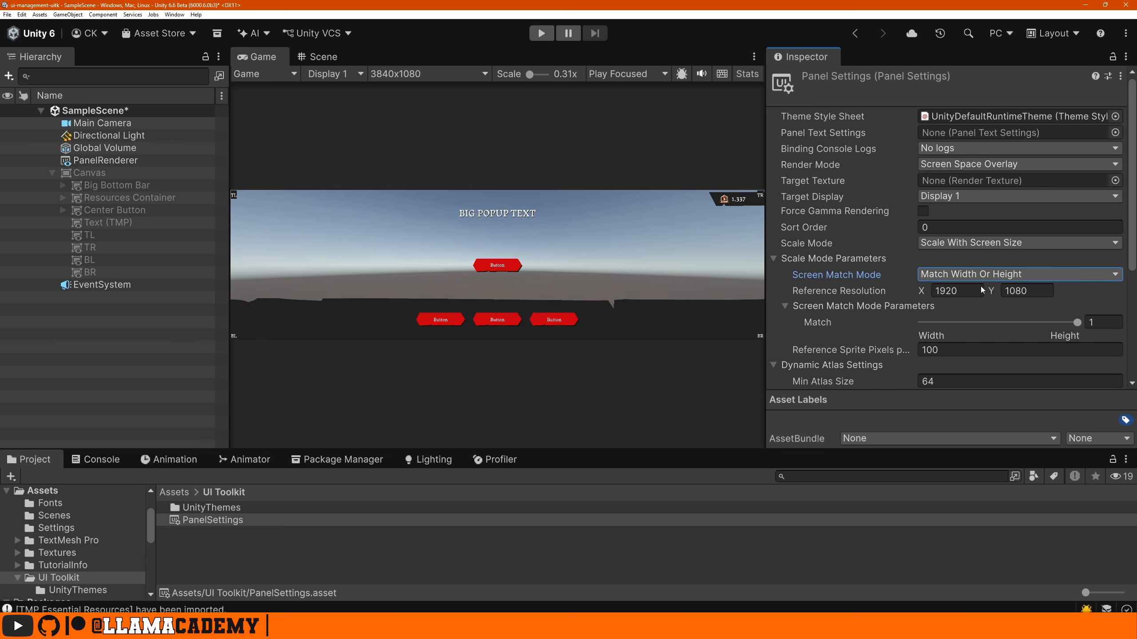
left_click(1008, 277)
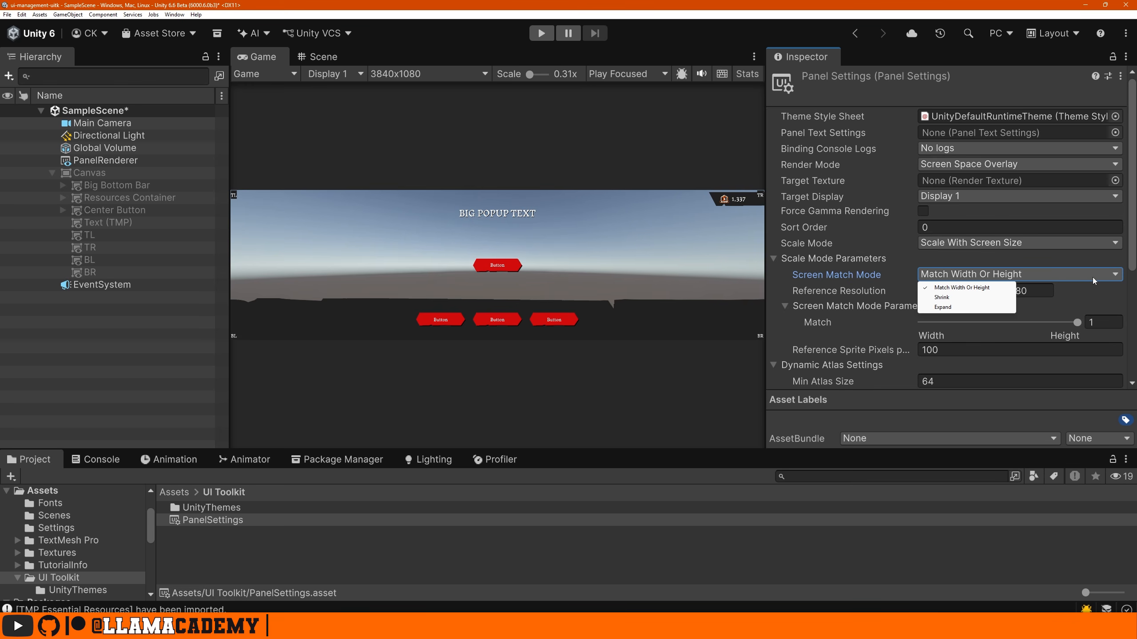
Reactivate the Canvas object in place of the PanelRenderer and set its Canvas Scaler's Screen Match Mode to Shrink
left_click(144, 172)
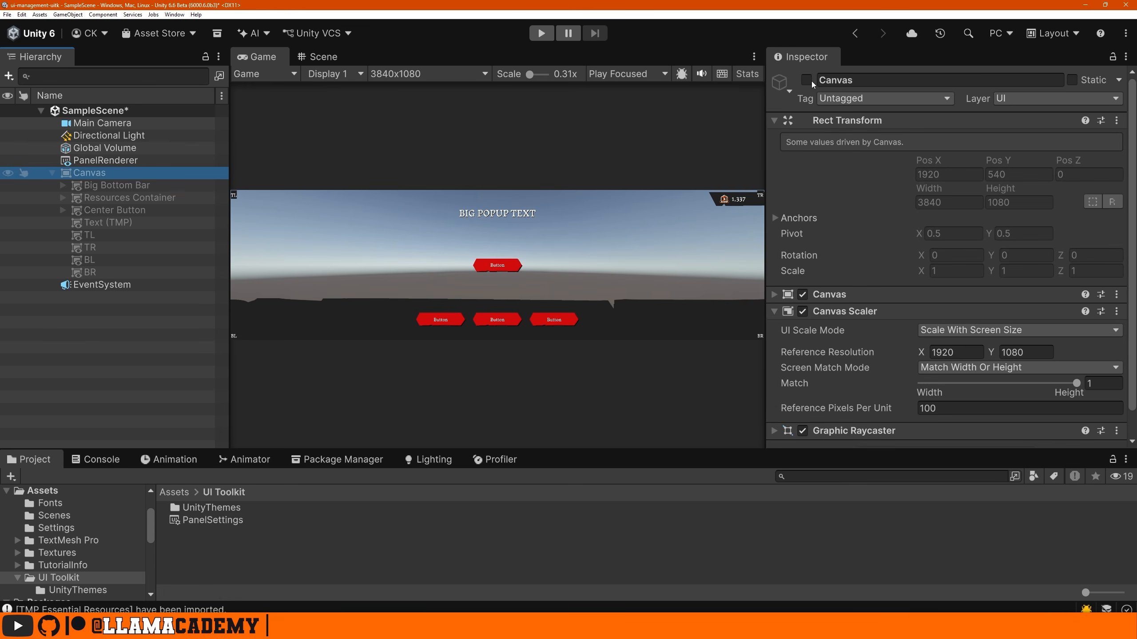
left_click(806, 80)
left_click(165, 173)
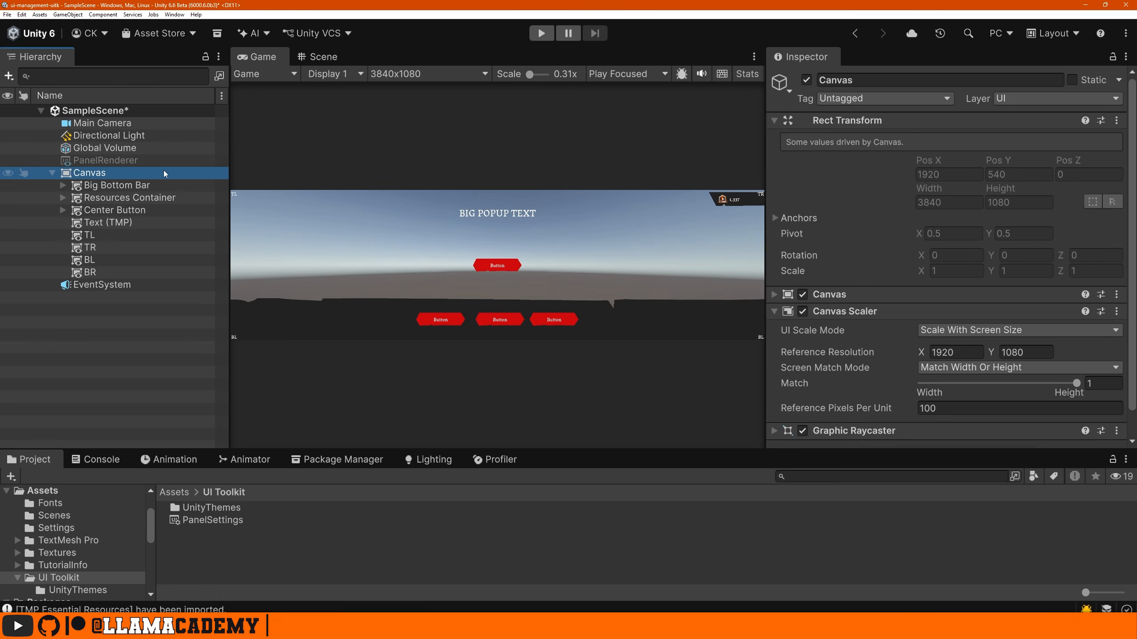
left_click(970, 370)
left_click(958, 391)
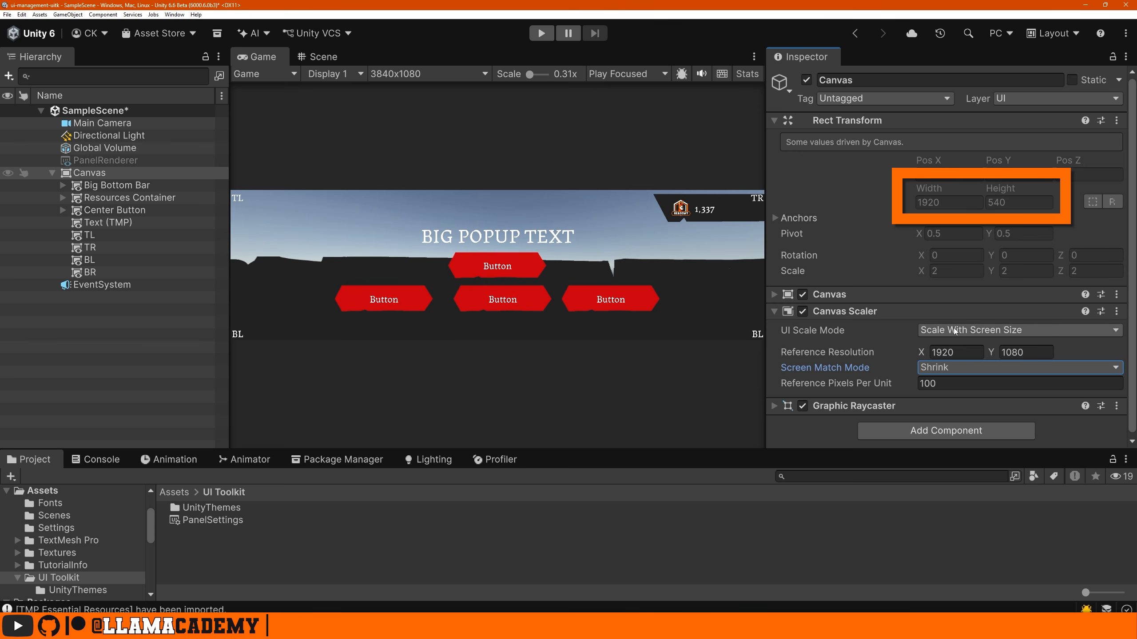
Try the Canvas Scaler's Match Width Or Height mode with Match at 0 (width) for comparison with Shrink
left_click(970, 367)
left_click(957, 375)
left_click_drag(1066, 390, 837, 389)
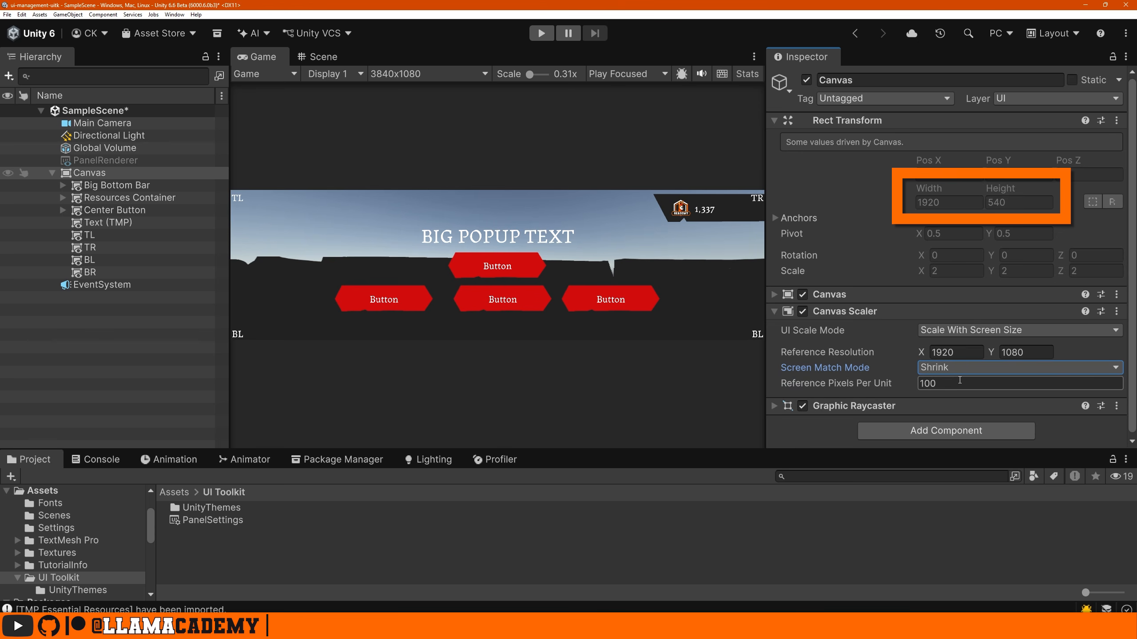
Preview the Canvas in Shrink mode at 800x600, 3840x1080, 1680x1050 and 1080x1920 in the Game view
left_click(423, 72)
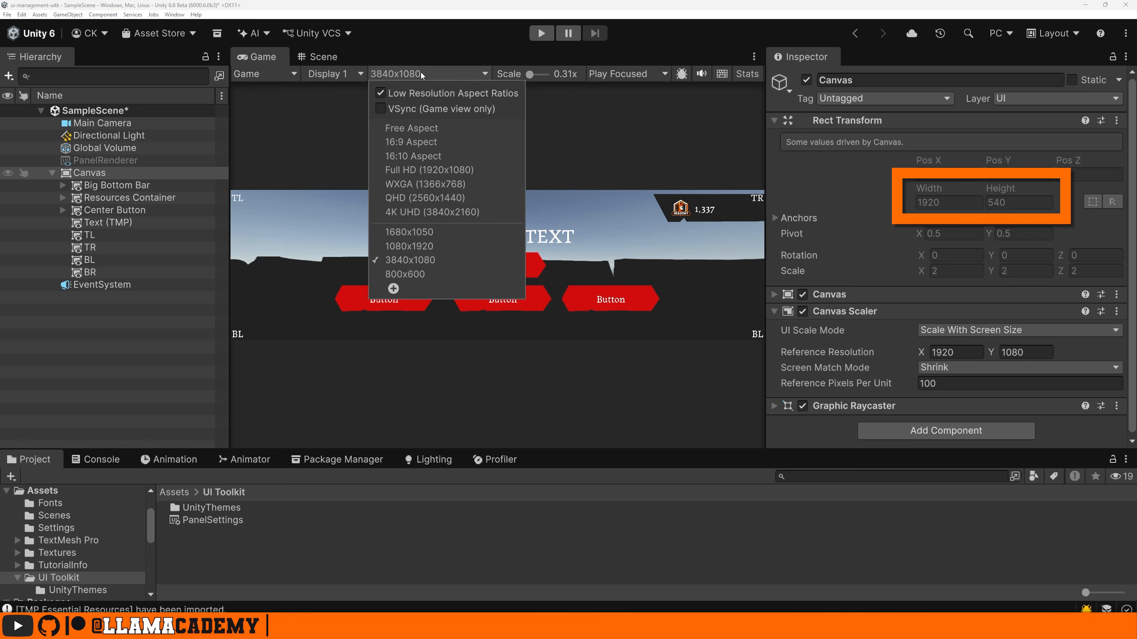
left_click(400, 275)
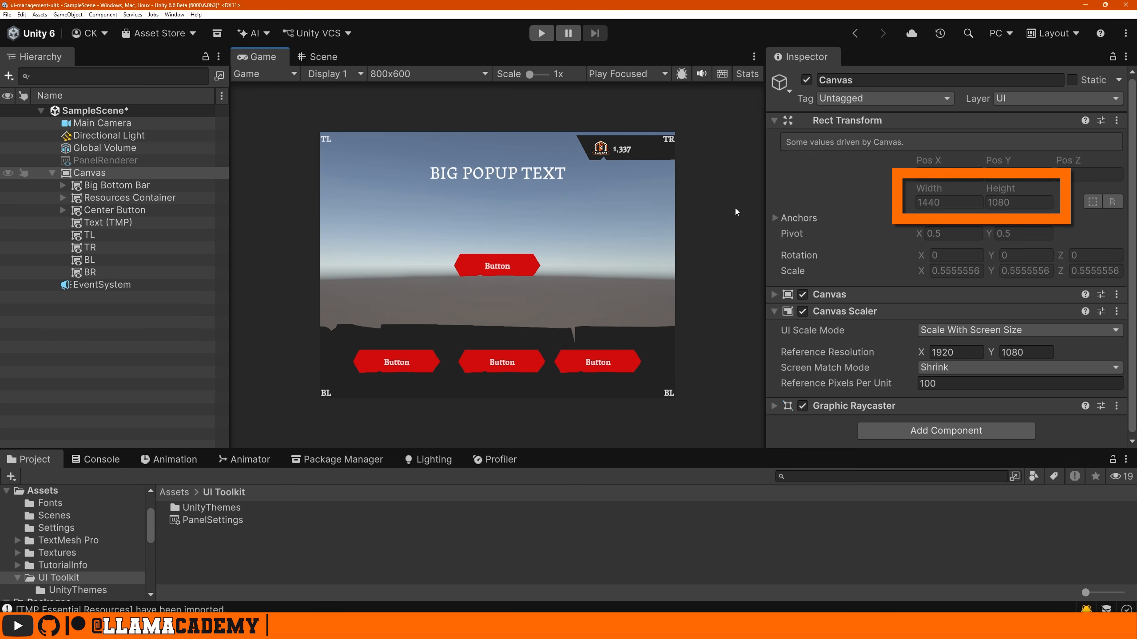
left_click(427, 73)
left_click(431, 260)
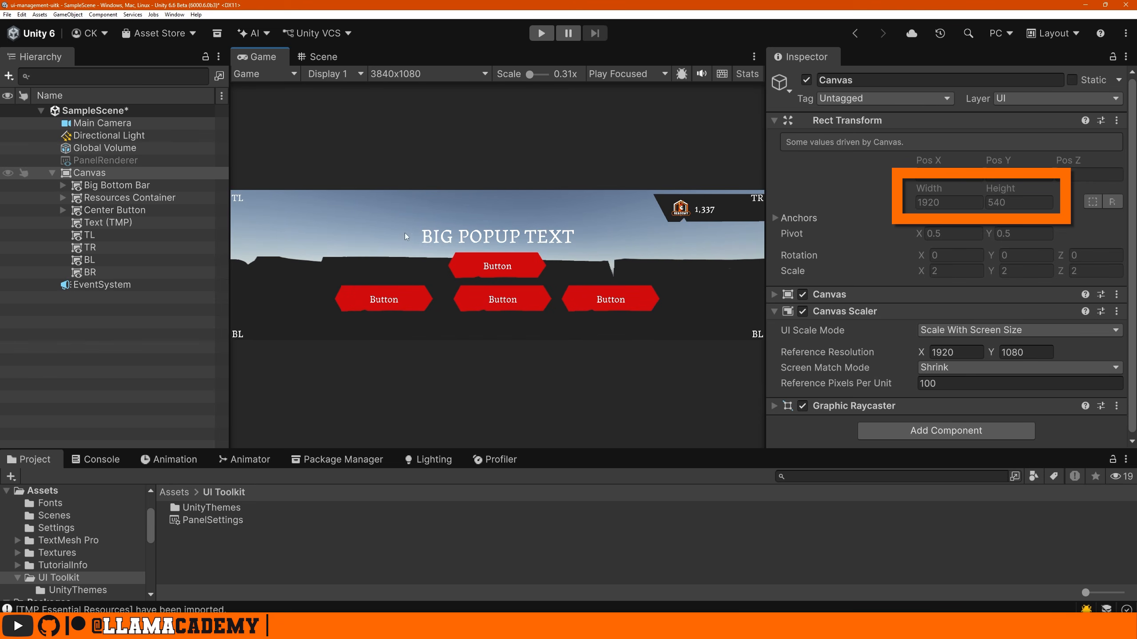
left_click(446, 74)
left_click(434, 232)
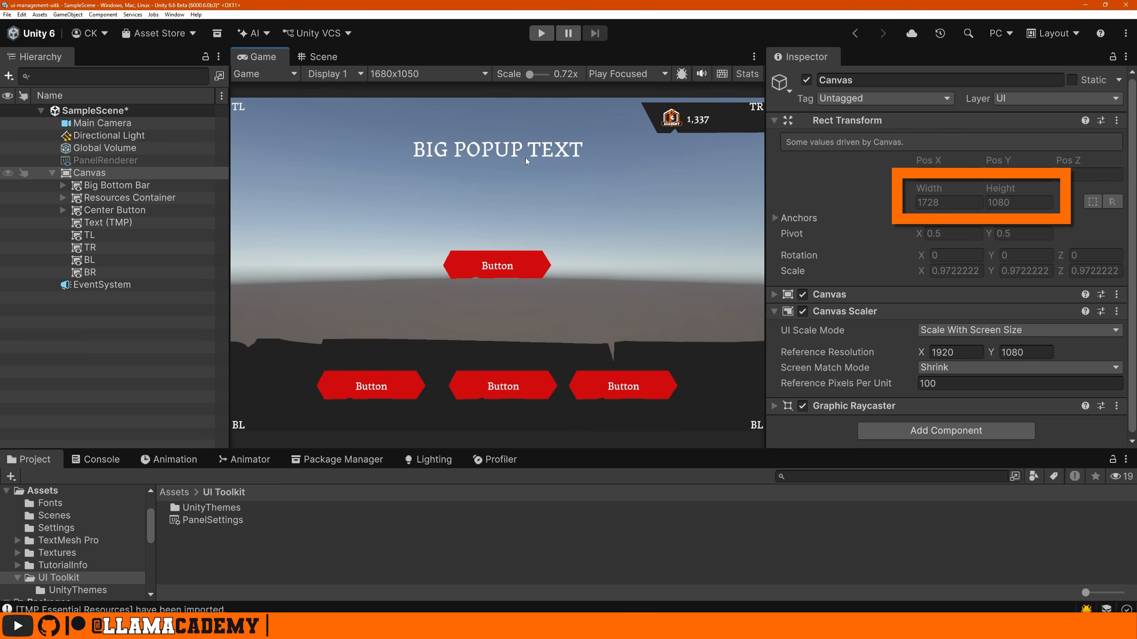
left_click(419, 73)
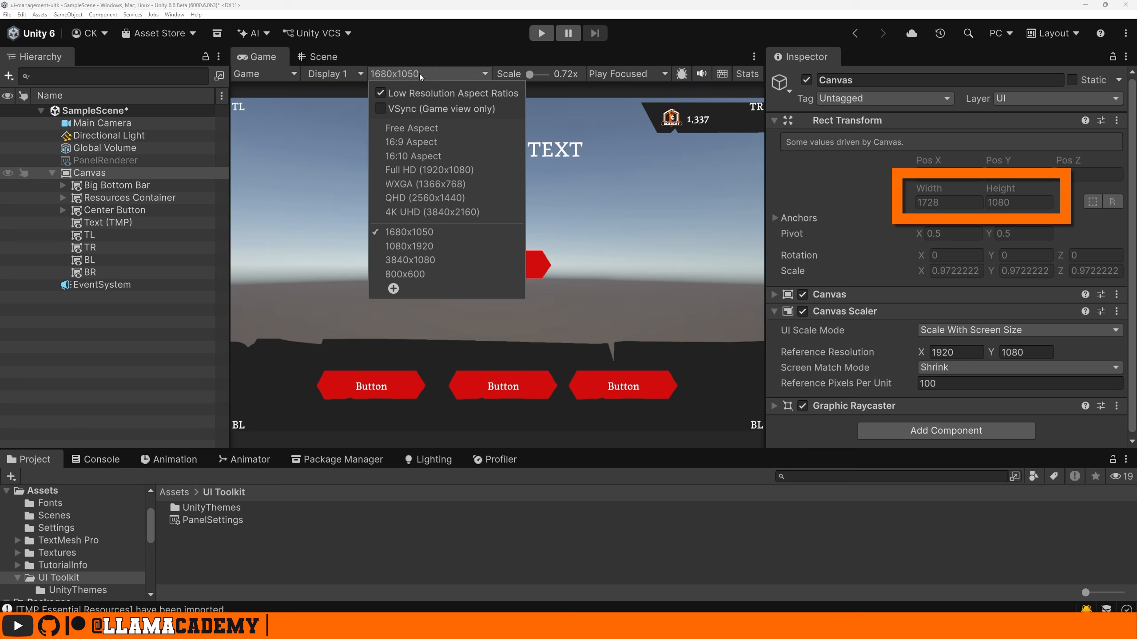
left_click(442, 247)
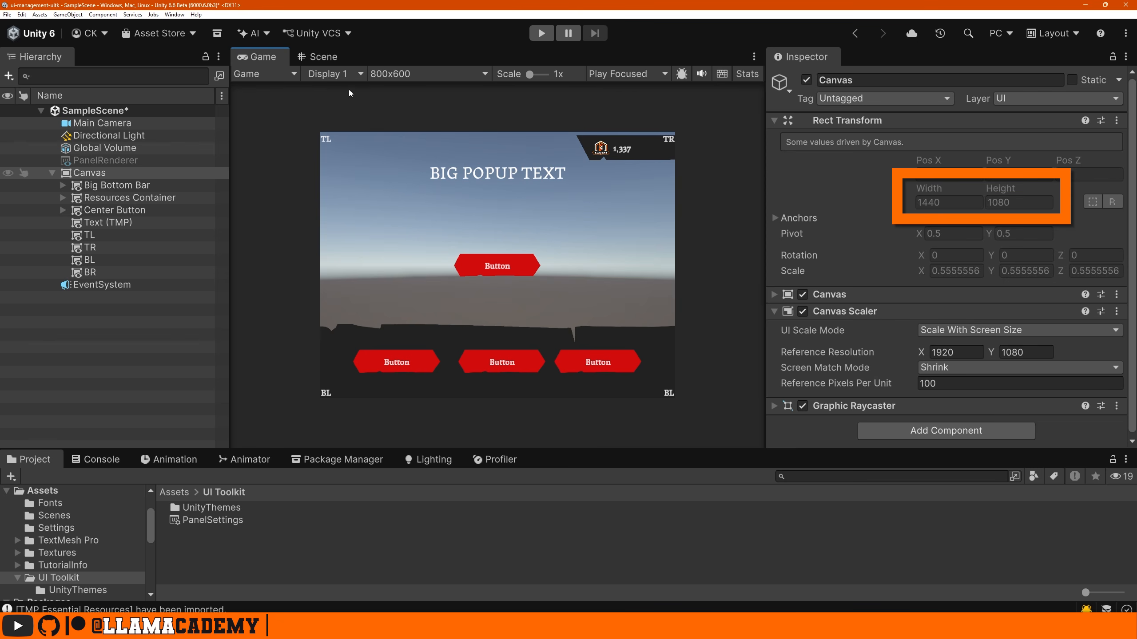
left_click(381, 74)
left_click(447, 250)
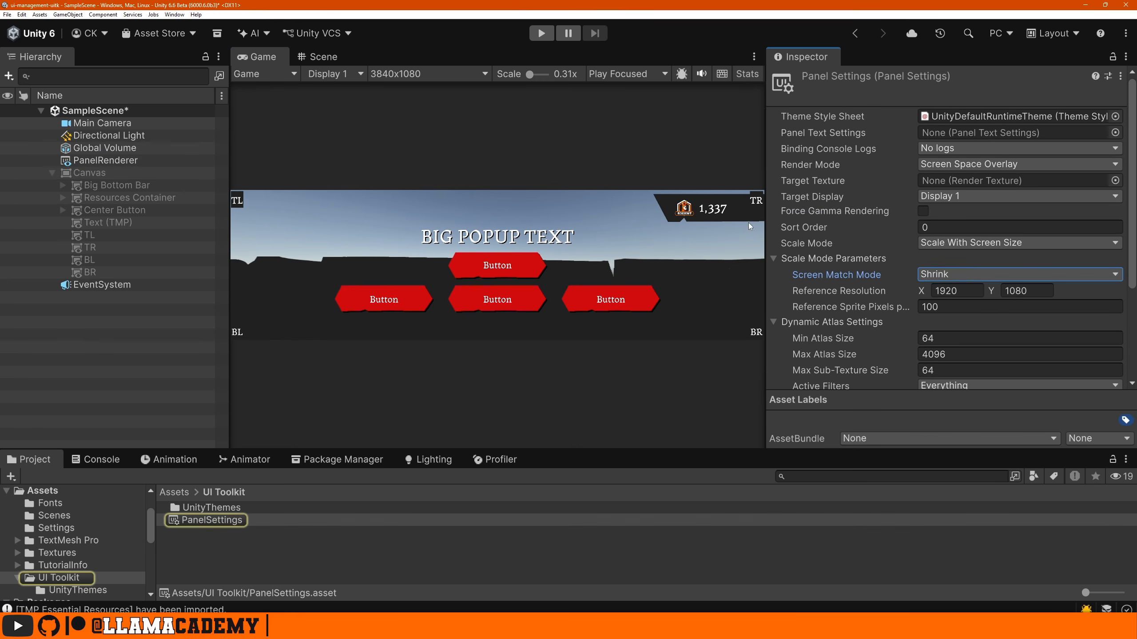
Preview the UI Toolkit panel in Shrink mode at 800x600, 1080x1920 and 3840x1080 in the Game view
left_click(426, 74)
left_click(422, 269)
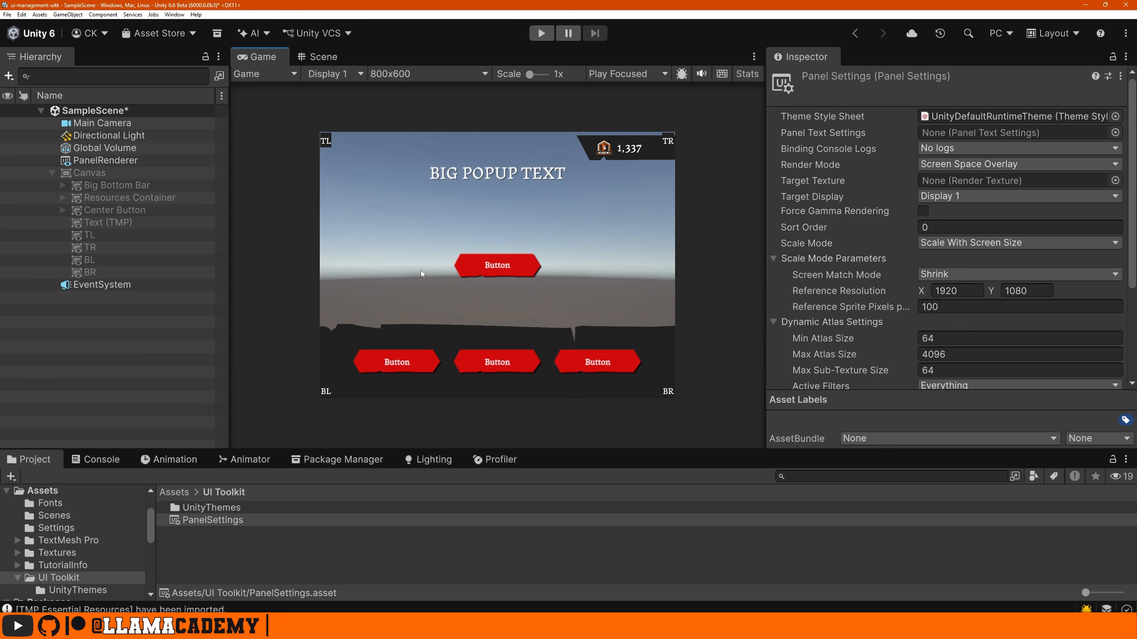
left_click(409, 71)
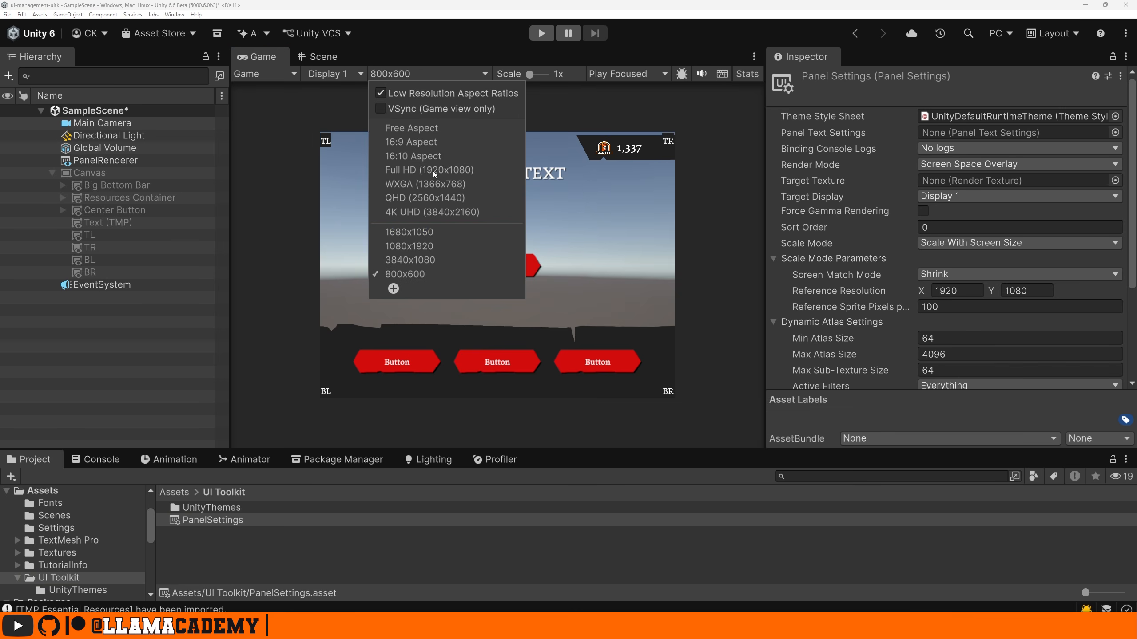
left_click(426, 250)
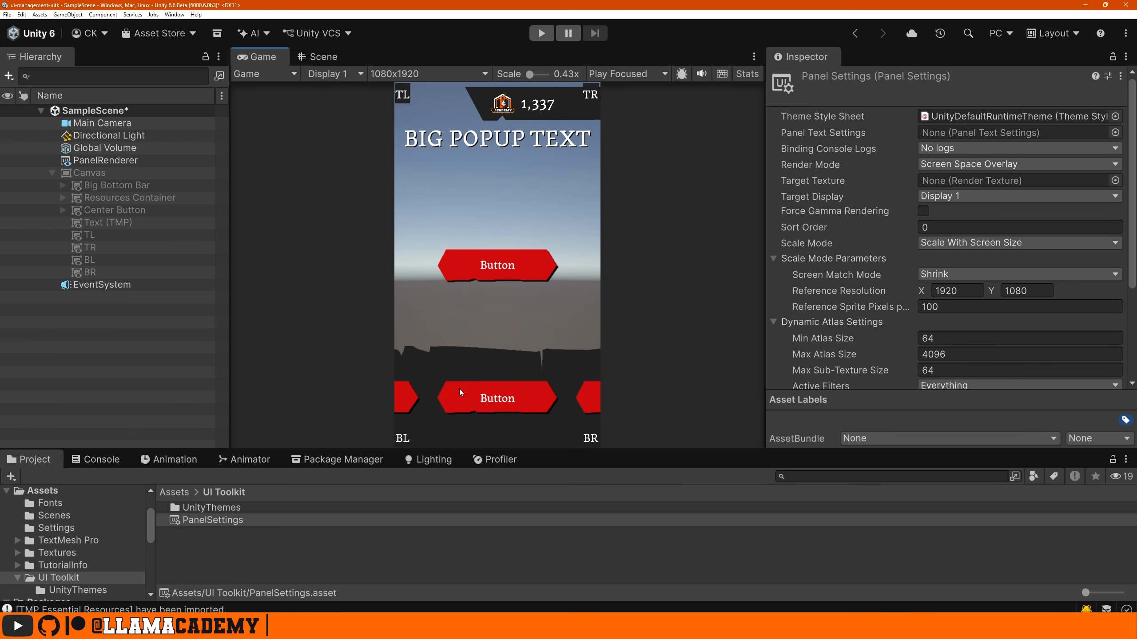
left_click(426, 73)
left_click(423, 258)
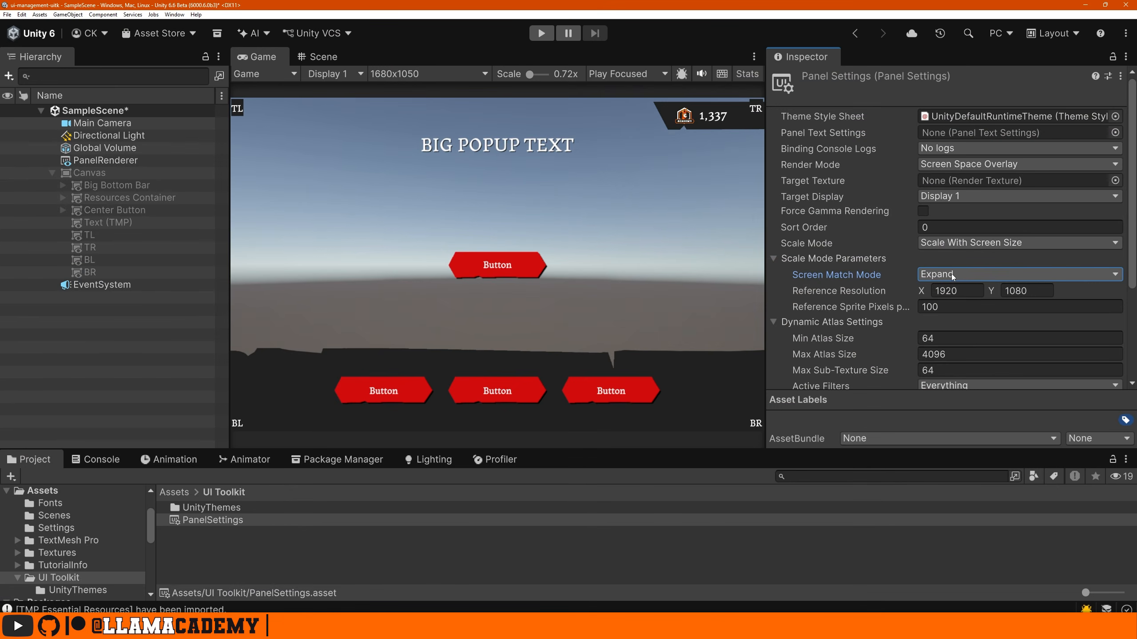
Preview the UI Toolkit panel in Expand mode at 800x600, 3840x1080, WXGA (1366x768) and 1080x1920 in the Game view
left_click(409, 76)
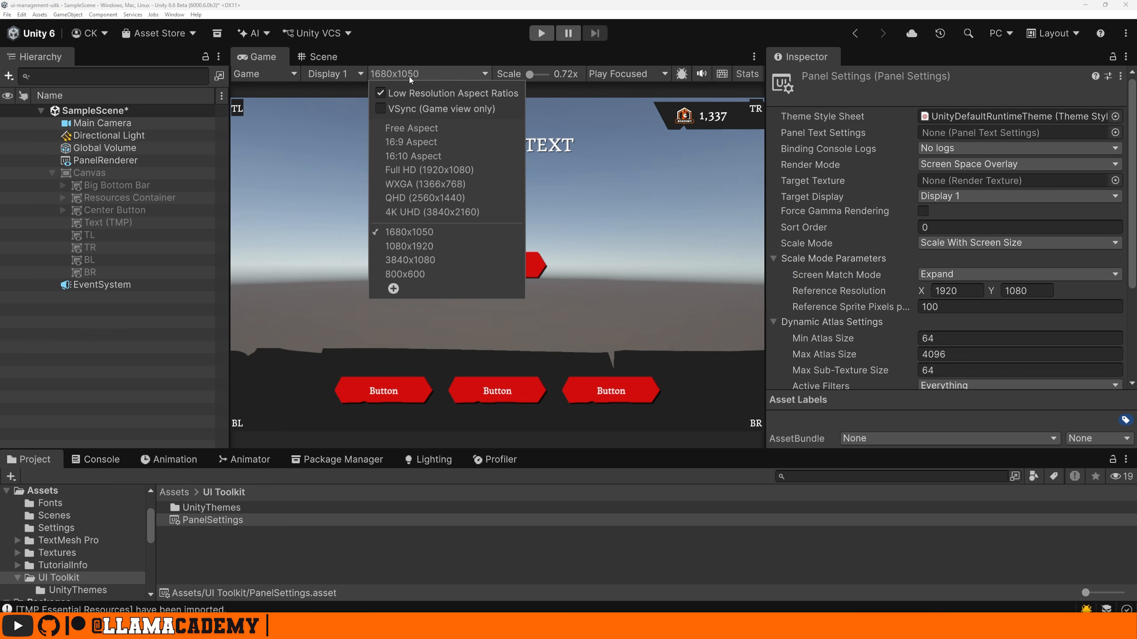
left_click(429, 274)
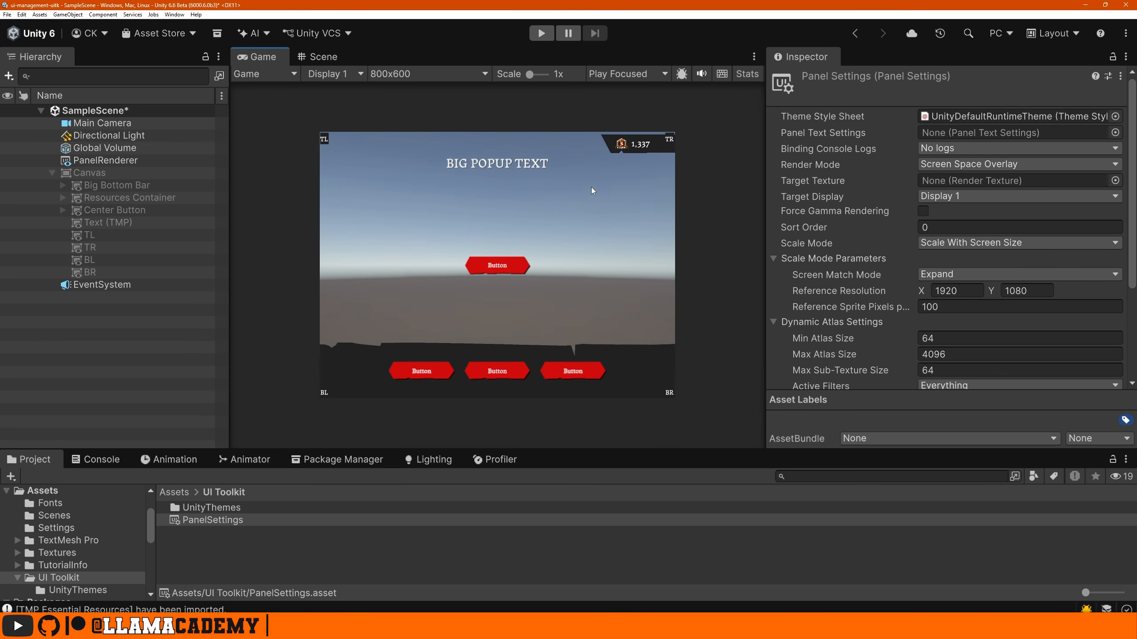
left_click(422, 72)
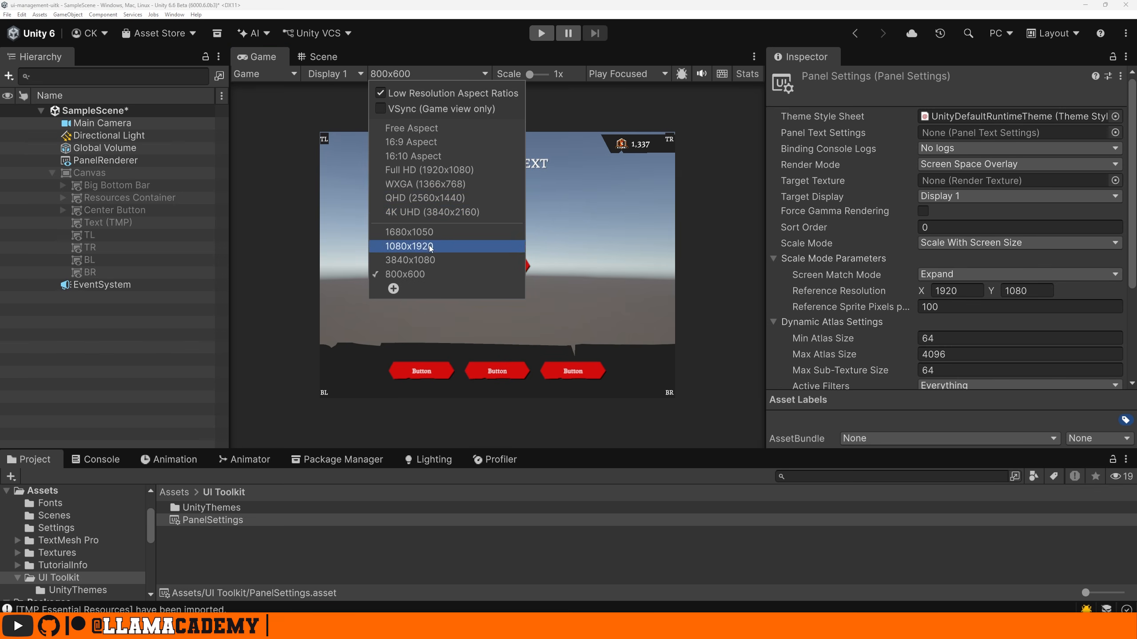
left_click(434, 273)
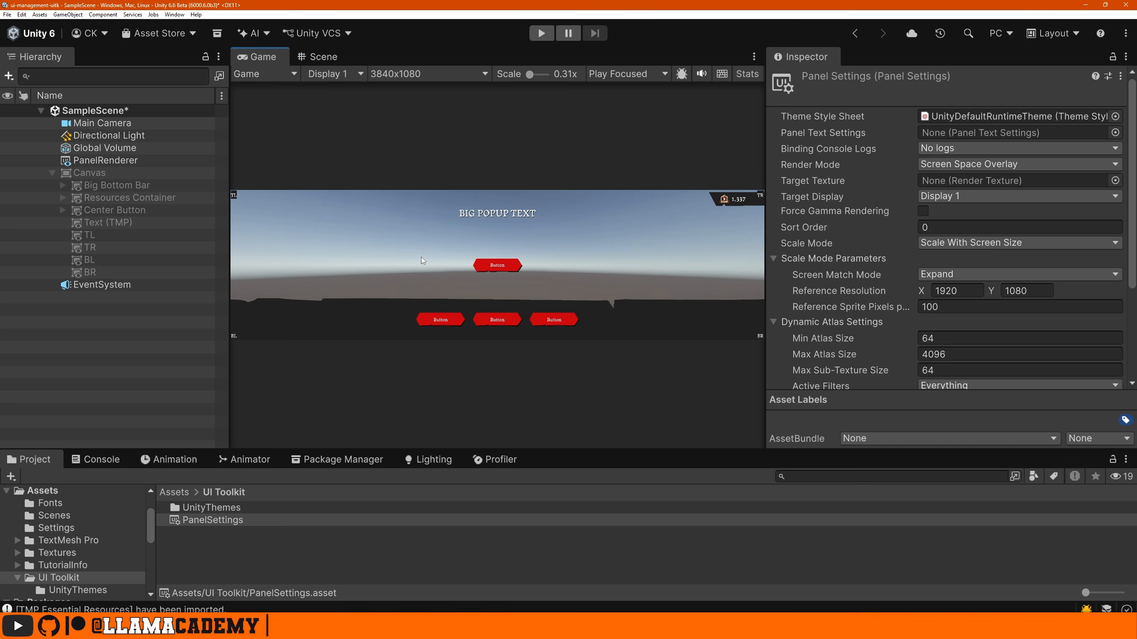
left_click(431, 75)
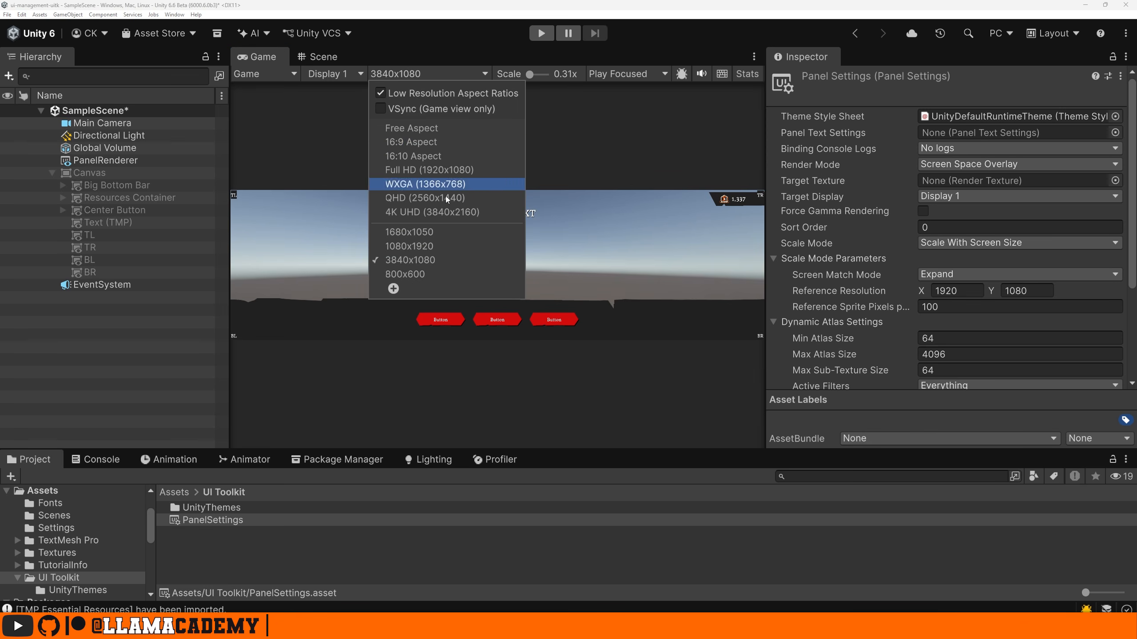
left_click(477, 181)
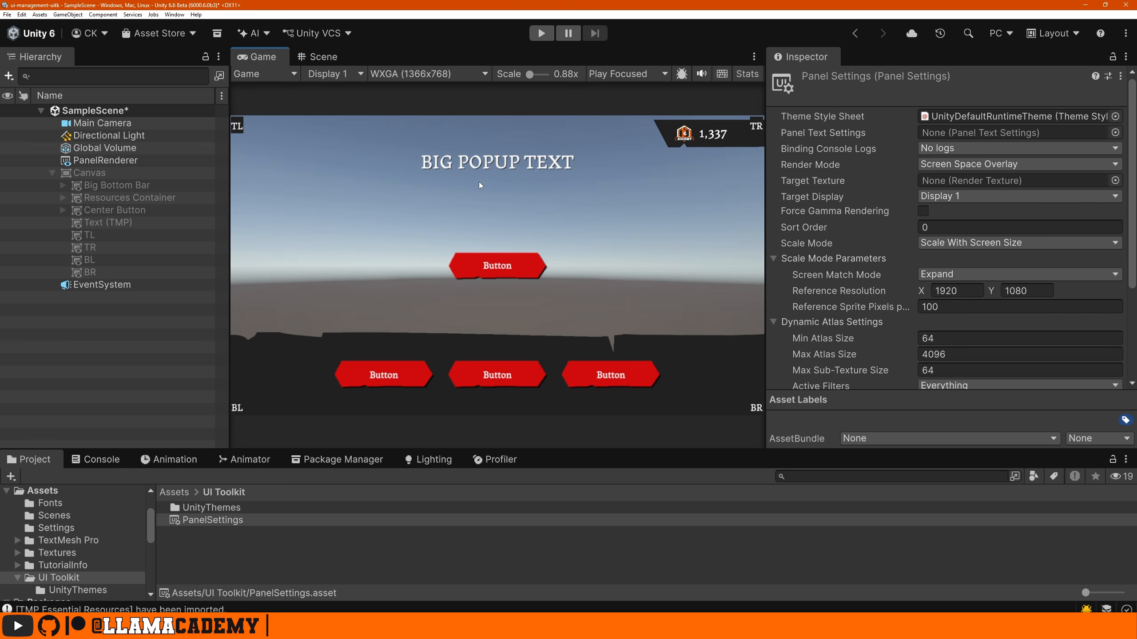
left_click(431, 74)
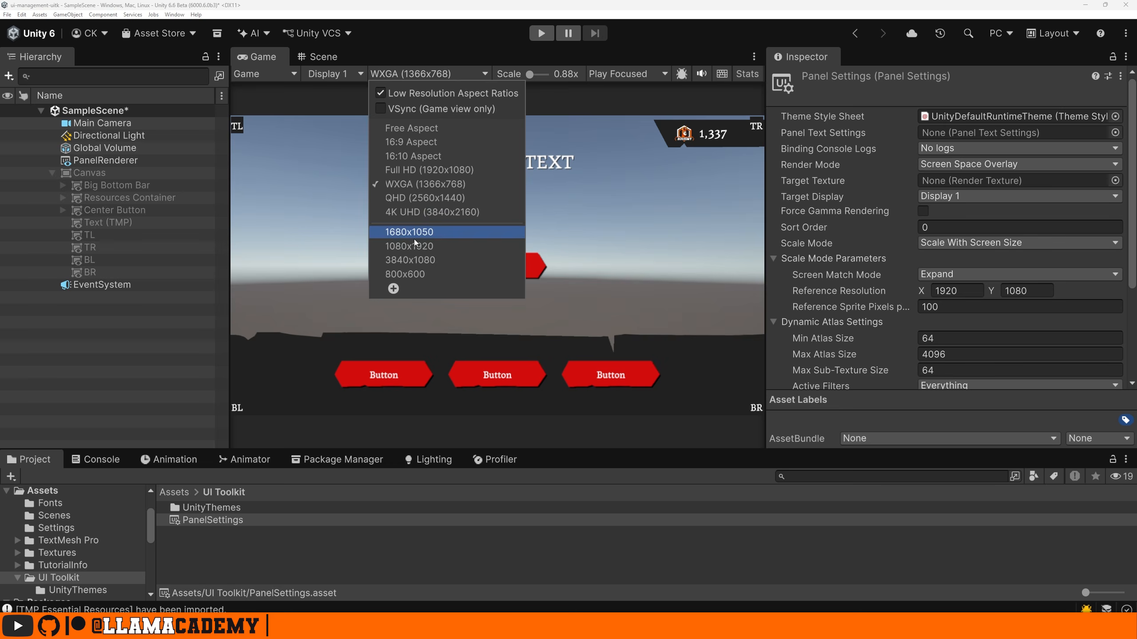
left_click(431, 263)
left_click(452, 77)
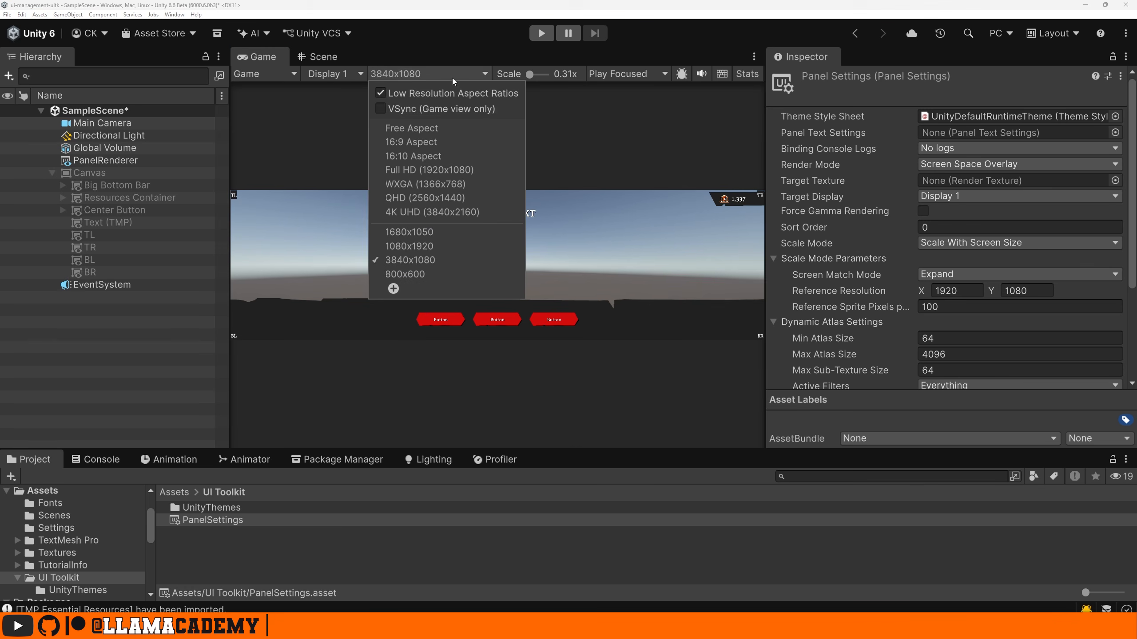
left_click(433, 246)
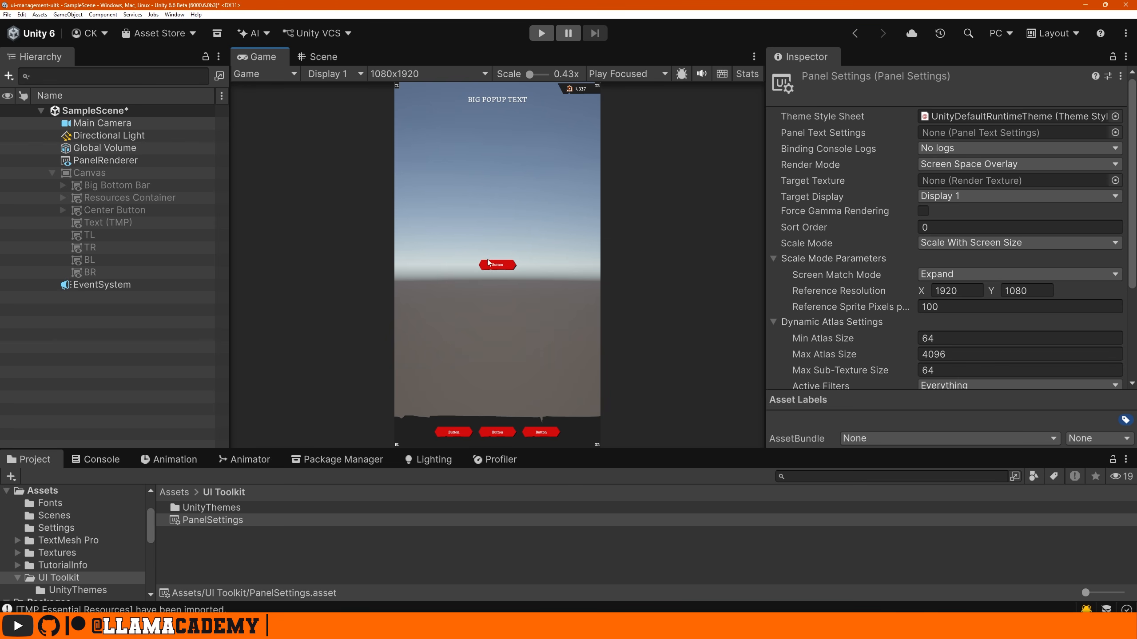
Deactivate the PanelRenderer, reactivate the Canvas object and set its Canvas Scaler's Screen Match Mode to Expand
left_click(105, 160)
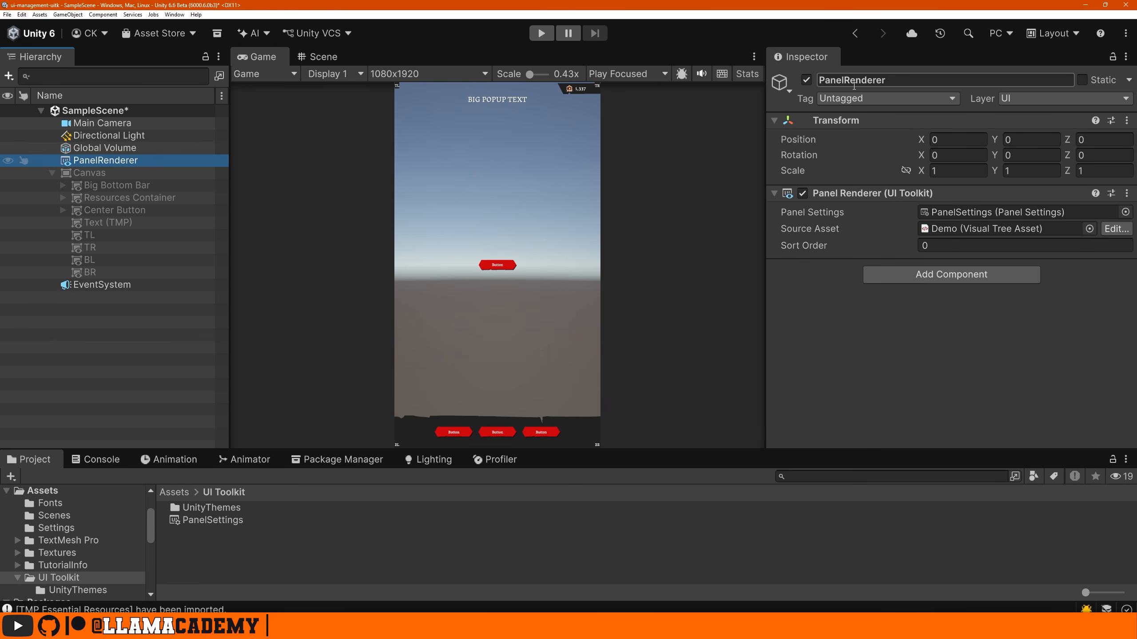
left_click(806, 80)
left_click(87, 175)
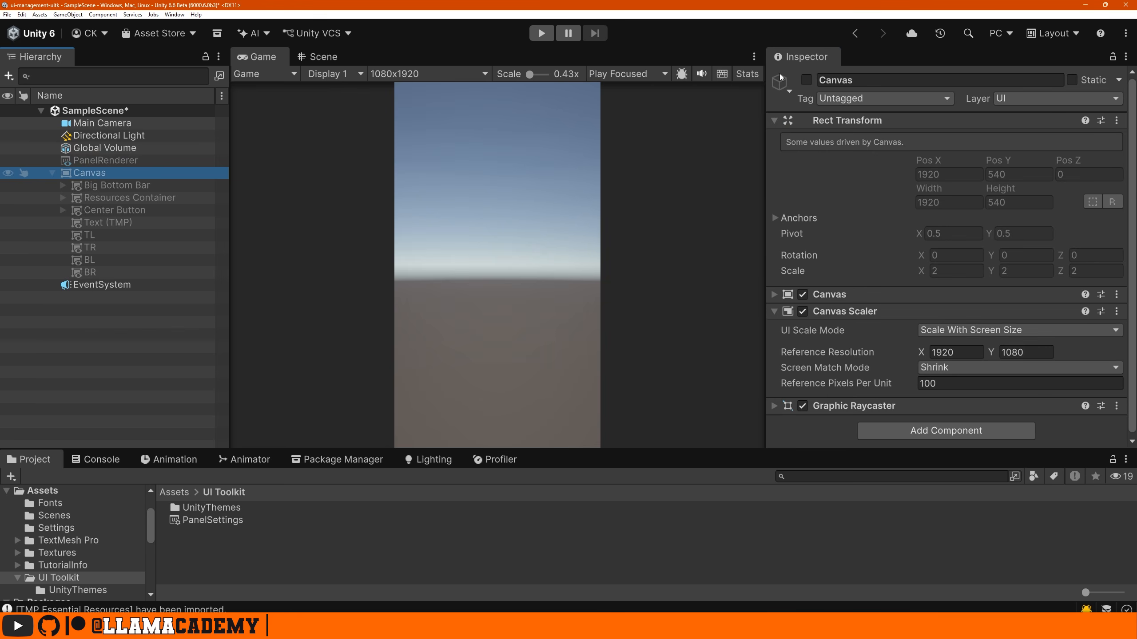
left_click(806, 80)
left_click(953, 368)
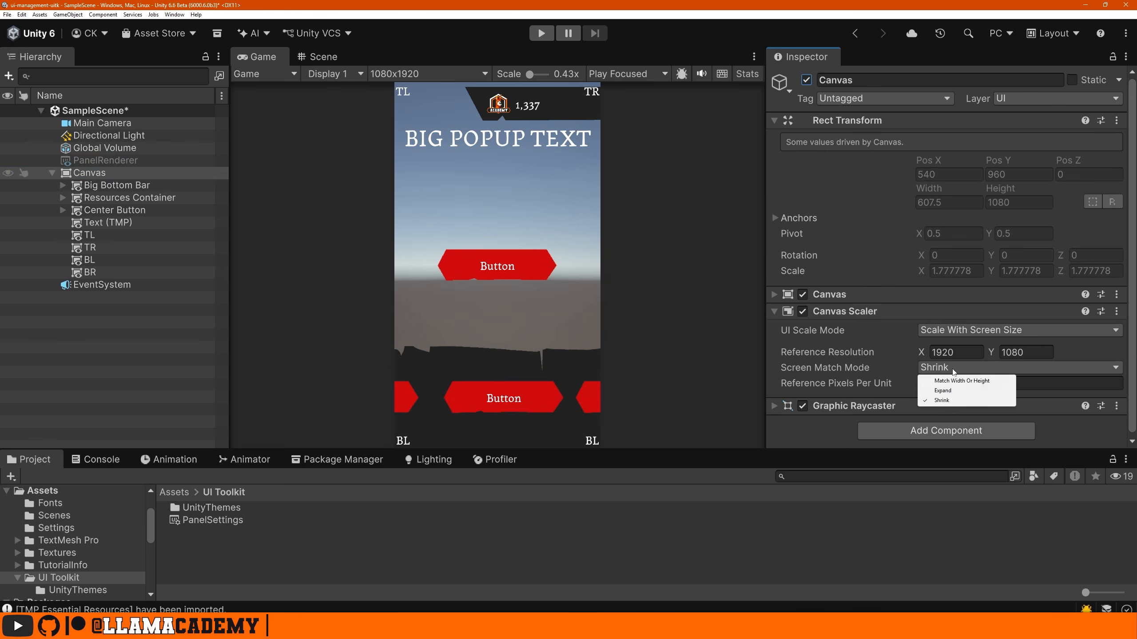
left_click(953, 390)
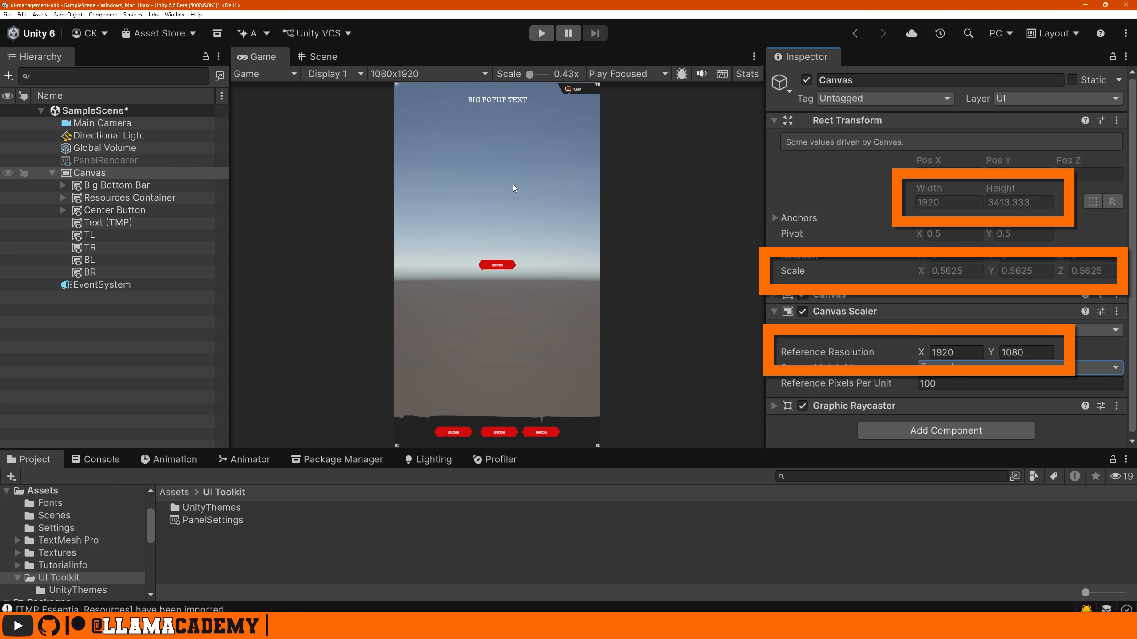
Preview the Canvas in Expand mode at 800x600 and 3840x1080 in the Game view
left_click(424, 74)
left_click(423, 273)
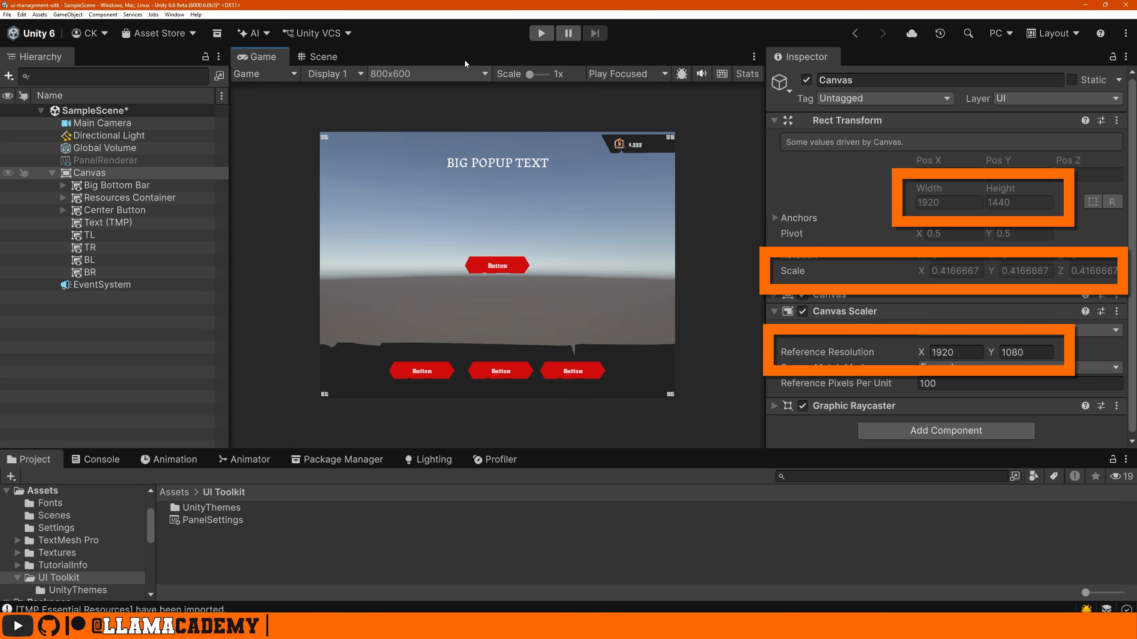
left_click(410, 79)
left_click(431, 260)
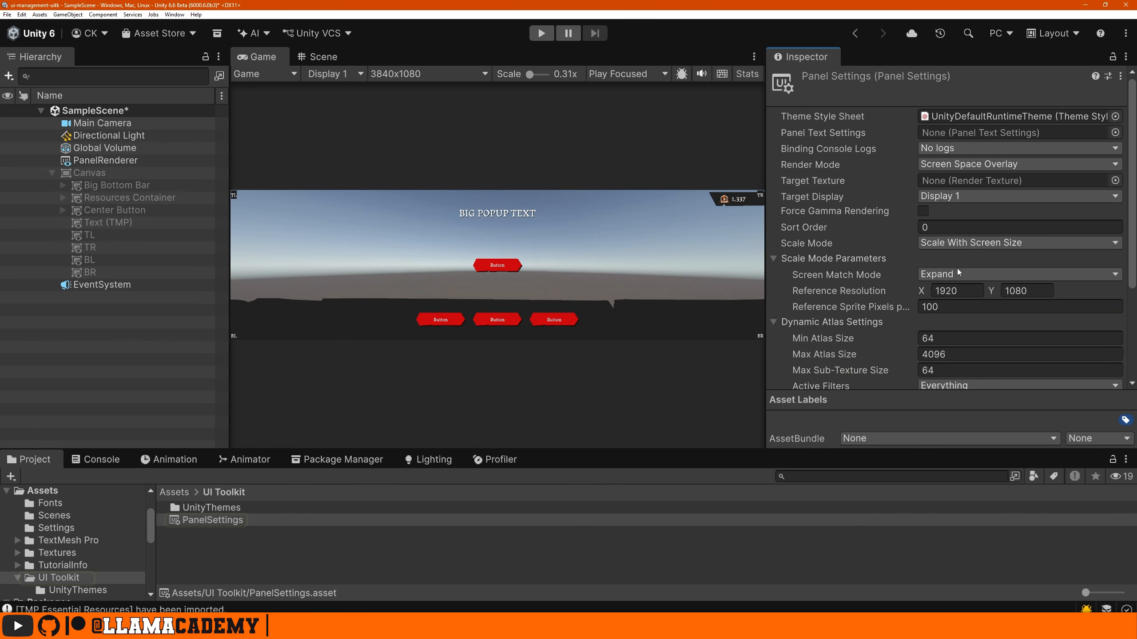
Review the Panel Settings' Screen Match Mode options and try the Constant Physical Size scale mode
left_click(954, 274)
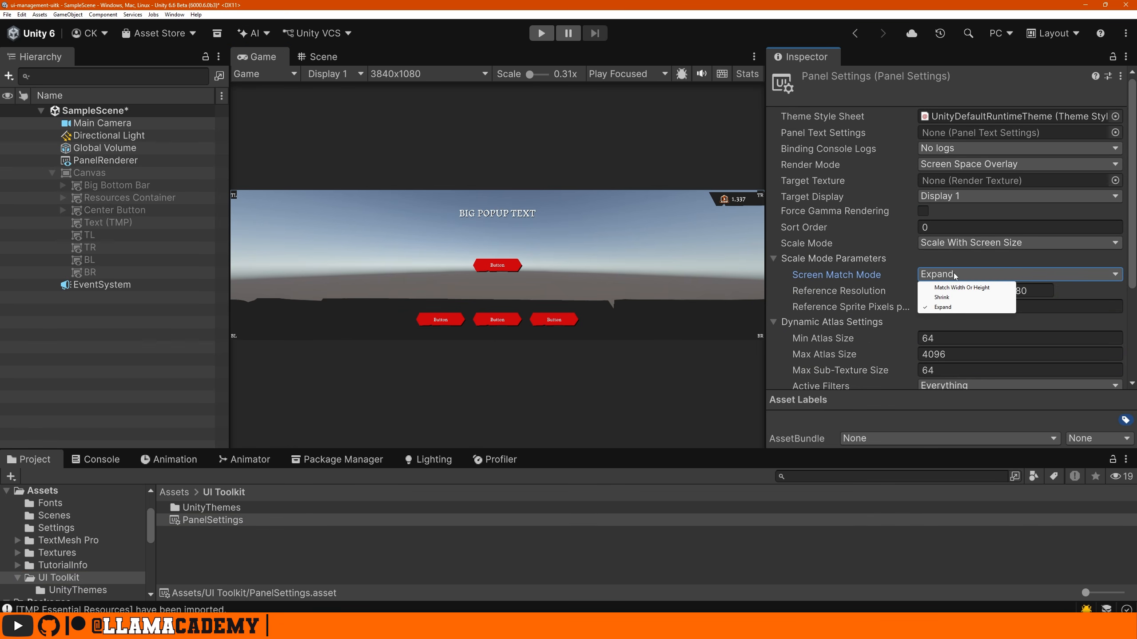
left_click(955, 244)
left_click(955, 245)
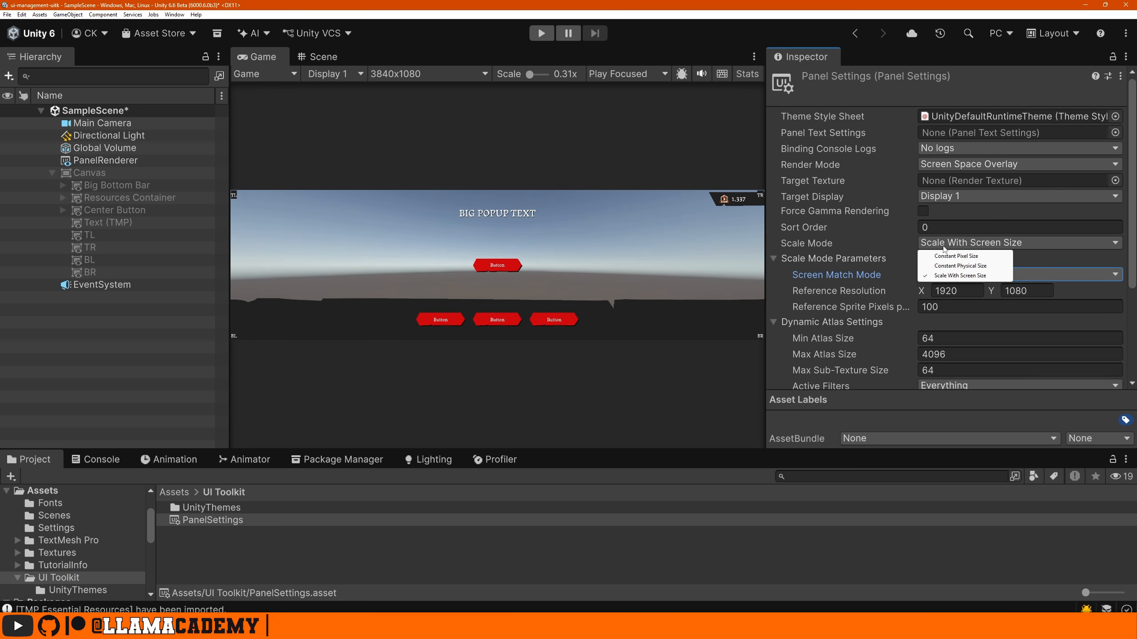
left_click(958, 266)
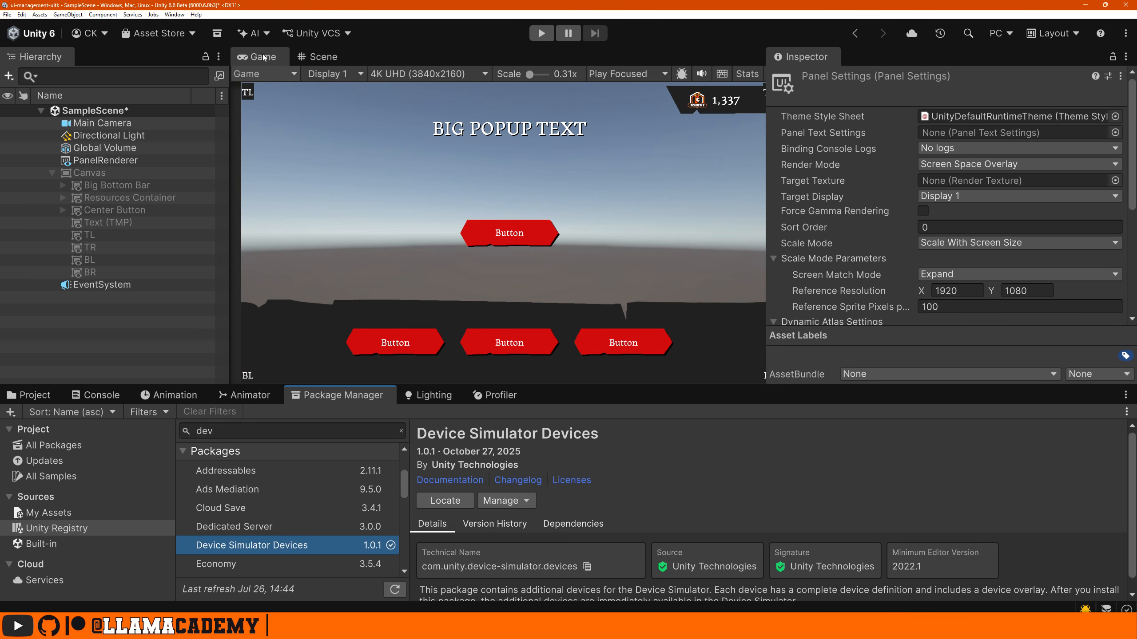
Switch the Game view to the Device Simulator, choose the Motorola Moto E device and rotate it to landscape
left_click(259, 74)
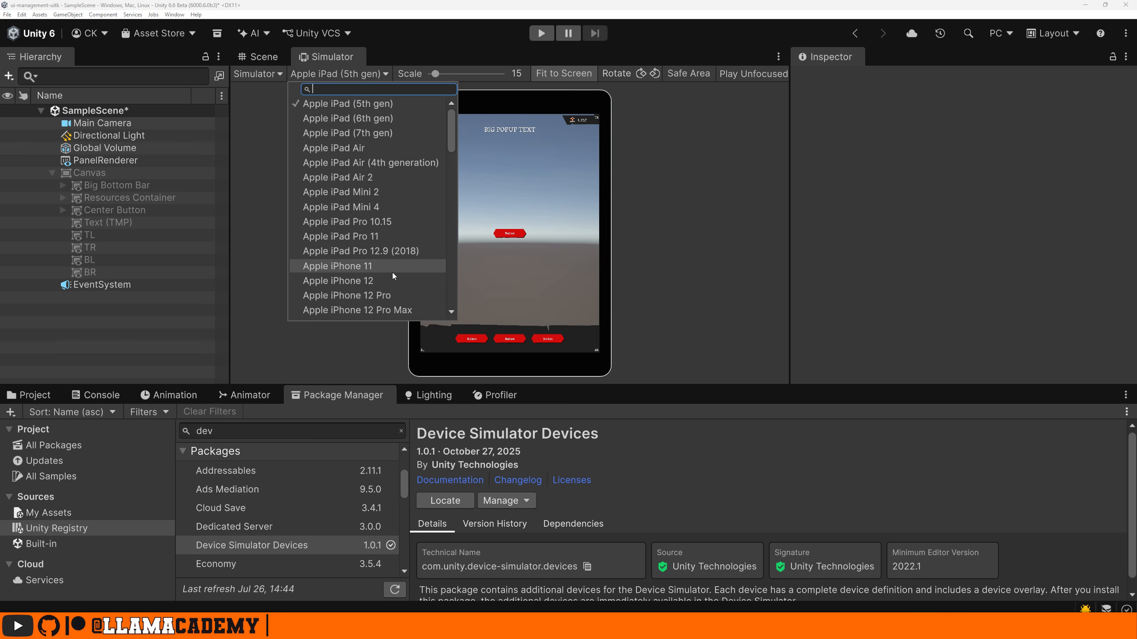
scroll(390, 254, "down", 5)
scroll(392, 286, "down", 6)
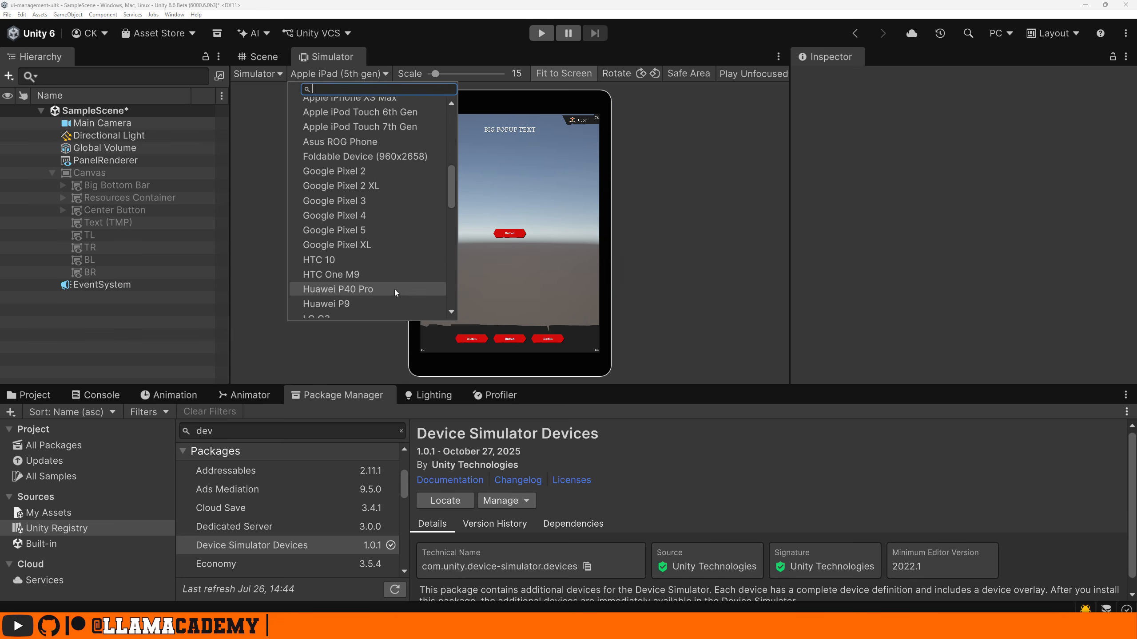
left_click(392, 301)
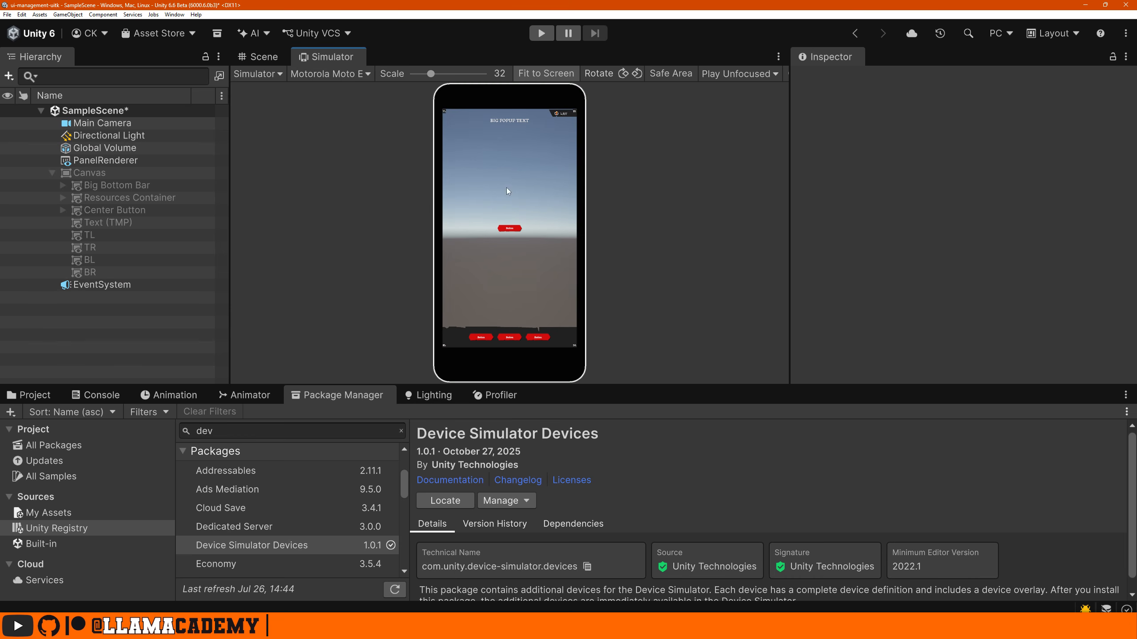
left_click(623, 74)
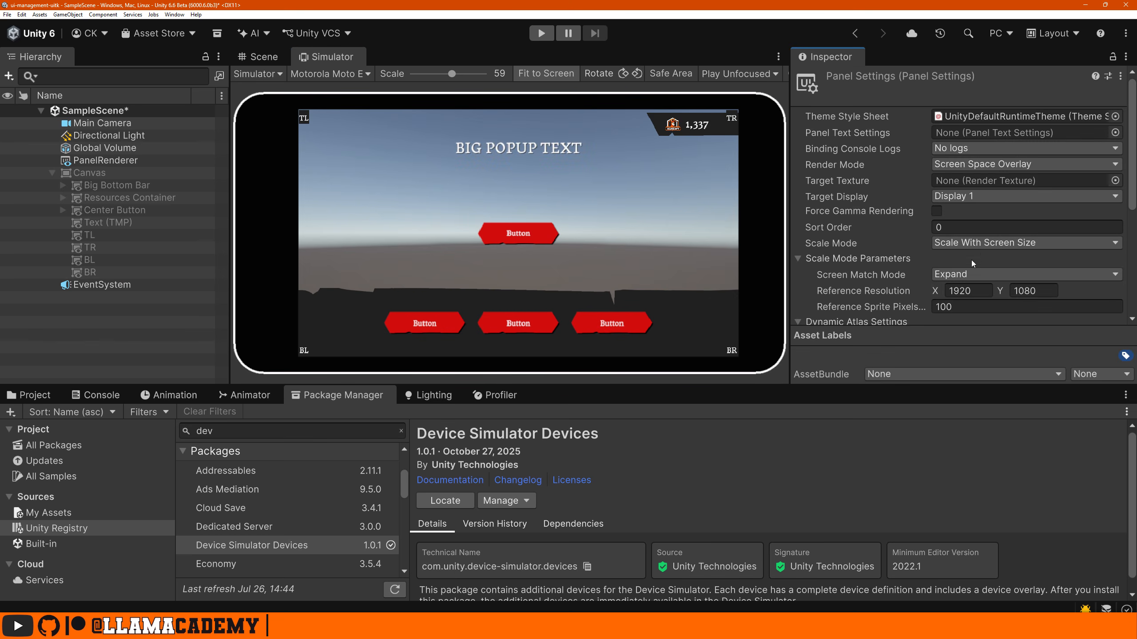
Set the Panel Settings' Scale Mode to Constant Physical Size with a Reference DPI of 500 and preview it on another simulated device
left_click(984, 242)
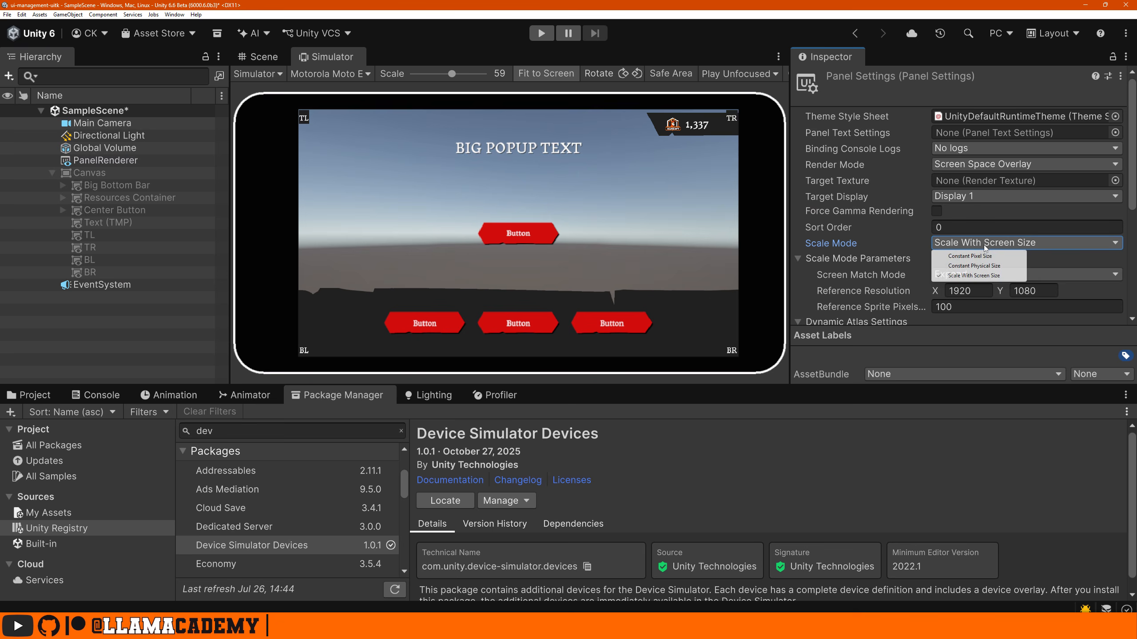
left_click(974, 266)
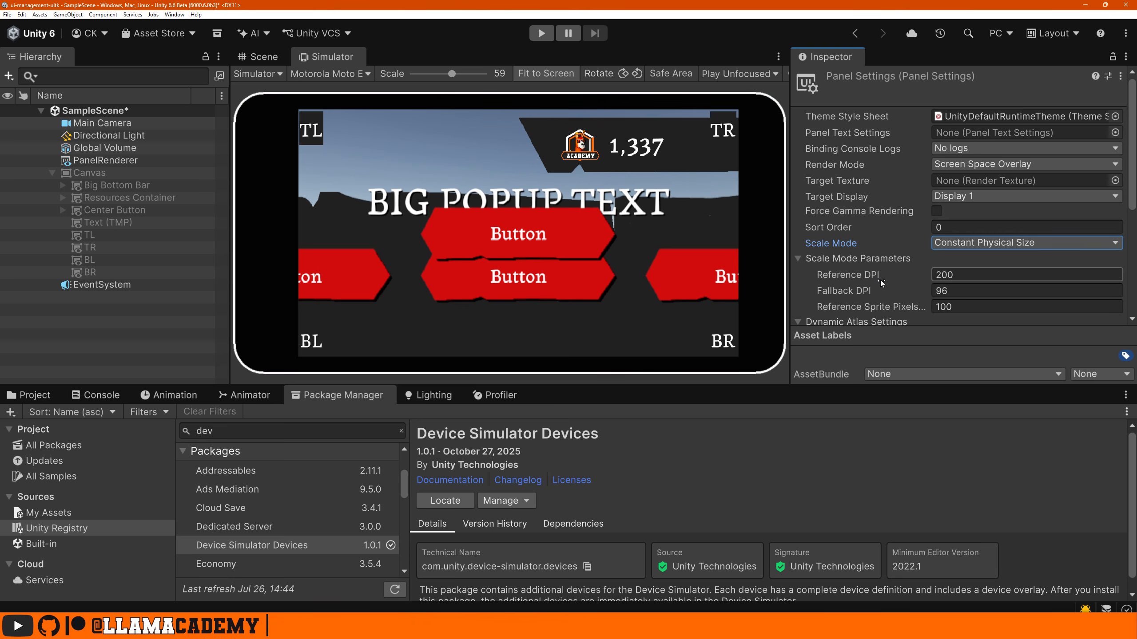
left_click_drag(884, 282, 244, 282)
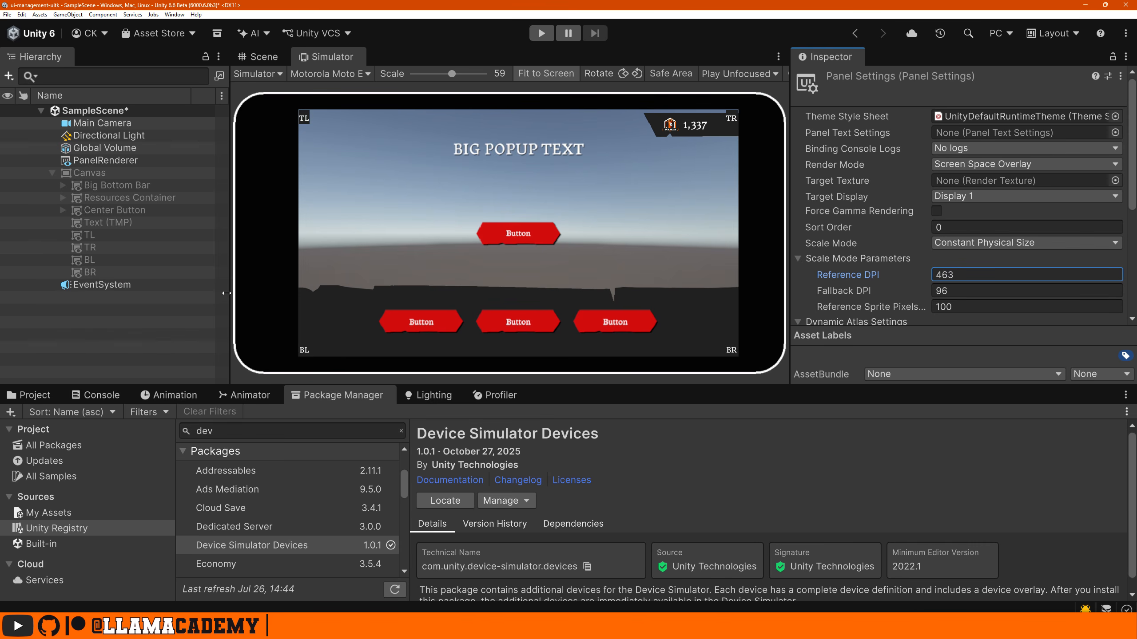
left_click(949, 275)
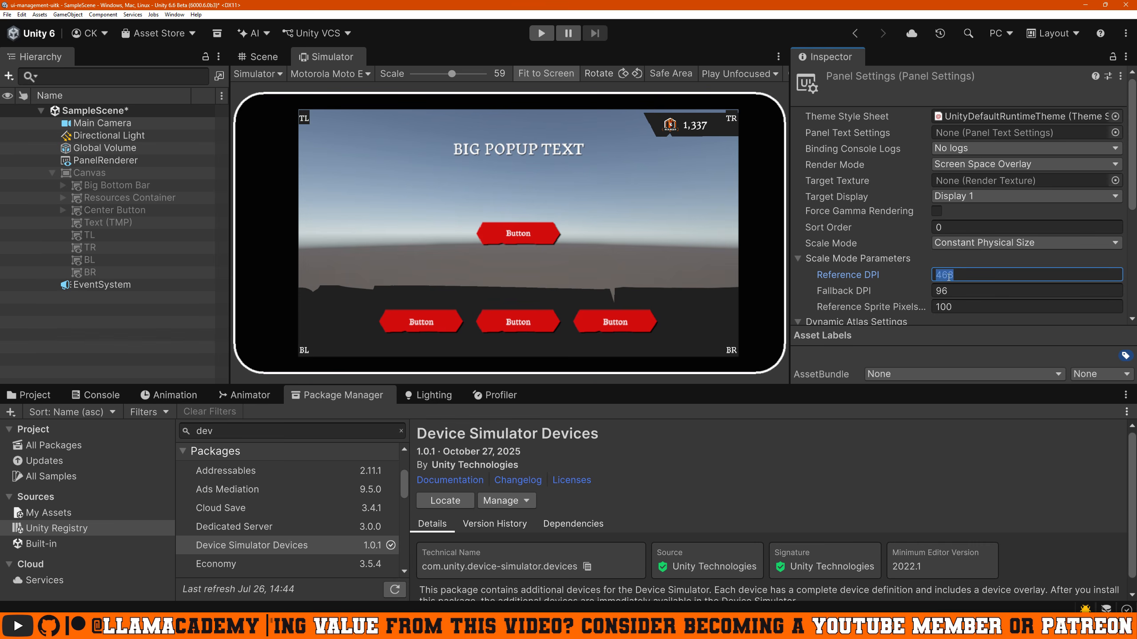
type("500")
left_click(329, 74)
left_click(366, 181)
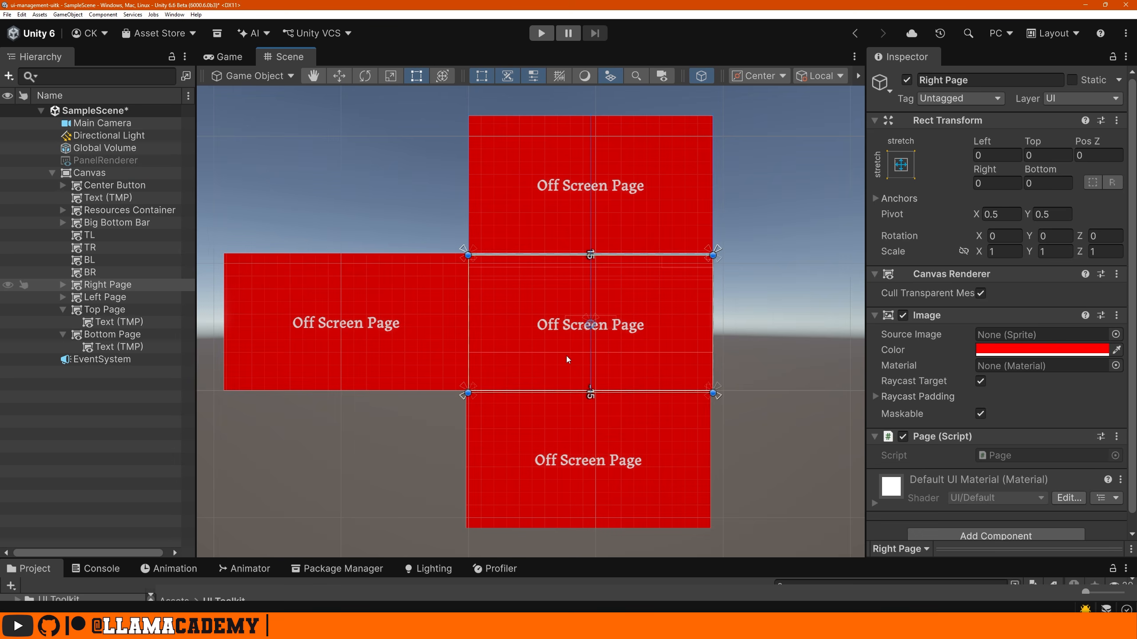
Try placing the Top Page over the canvas with all offsets at 0, and undo the placement
left_click(638, 160)
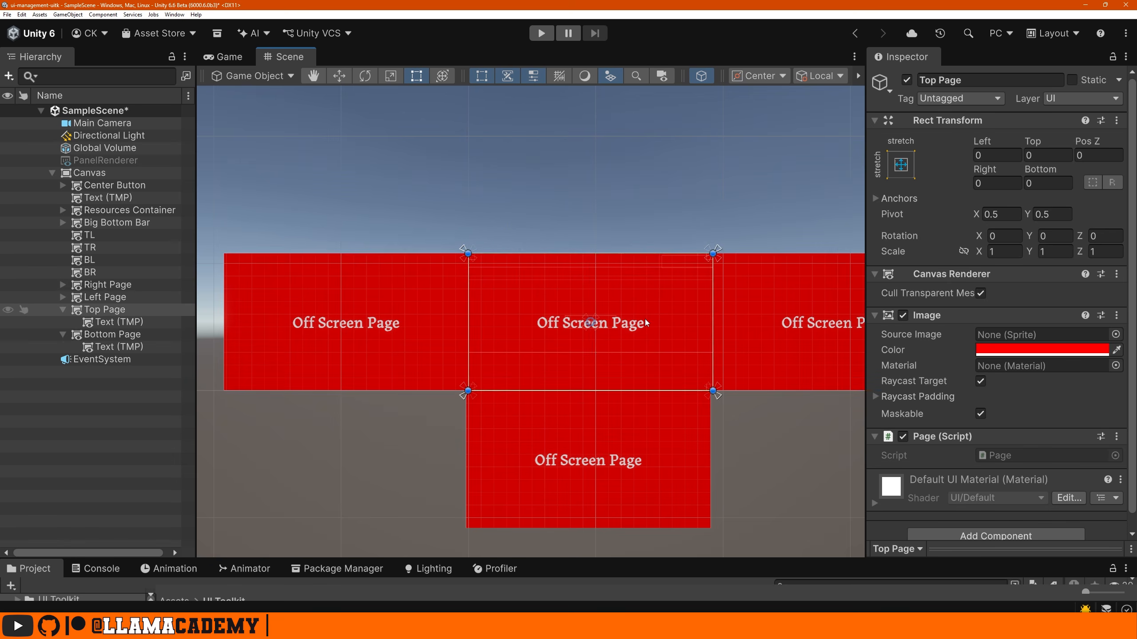
key("ctrl+z")
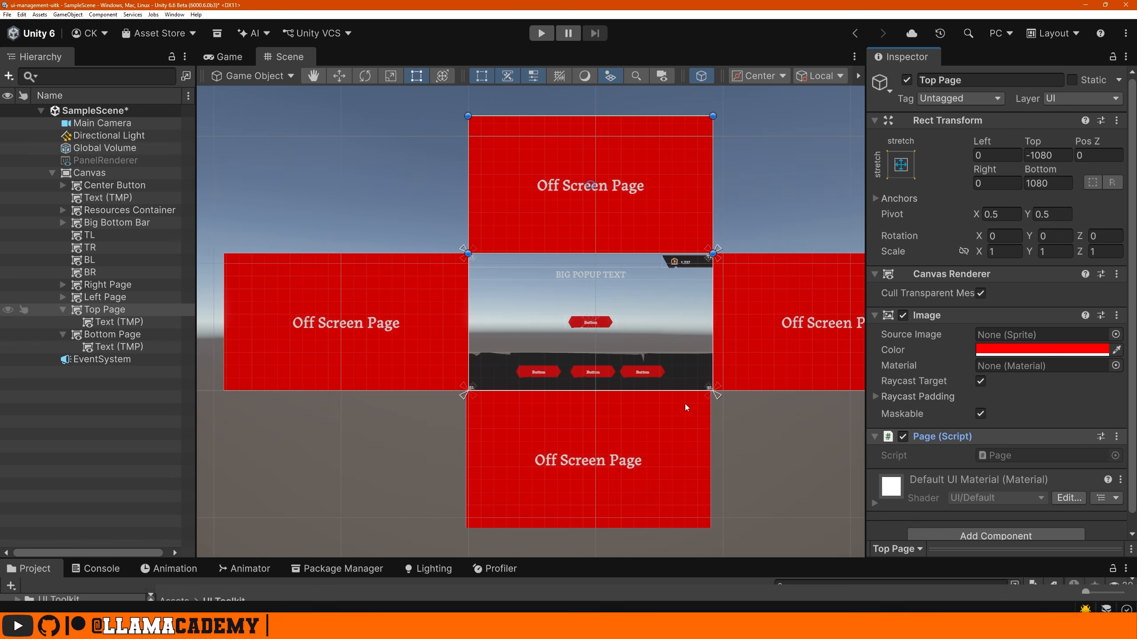
Preview the Canvas with its off-screen pages at 4K UHD, 16:10 Aspect and 800x600, and inspect the 800x600 layout in the Scene view
left_click(105, 174)
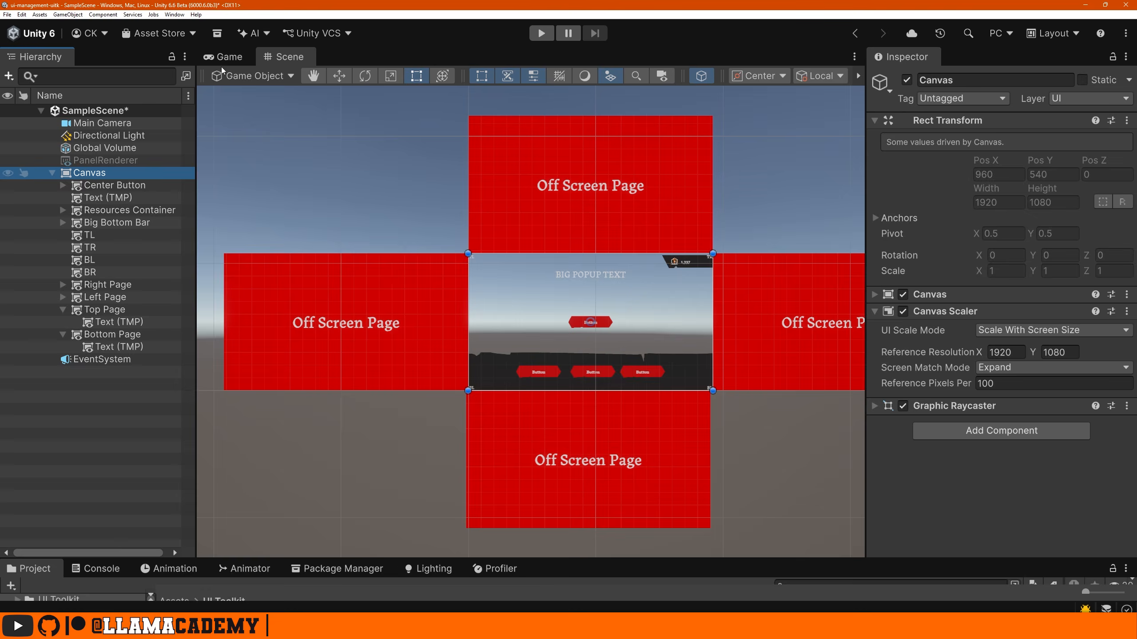
left_click(245, 61)
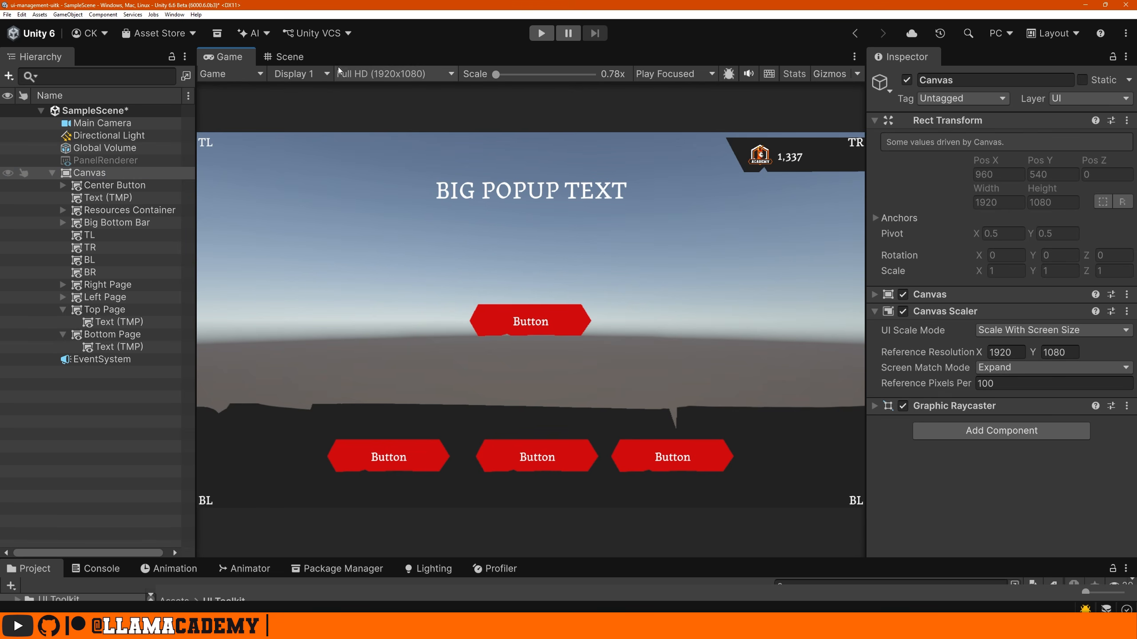
left_click(394, 74)
left_click(398, 213)
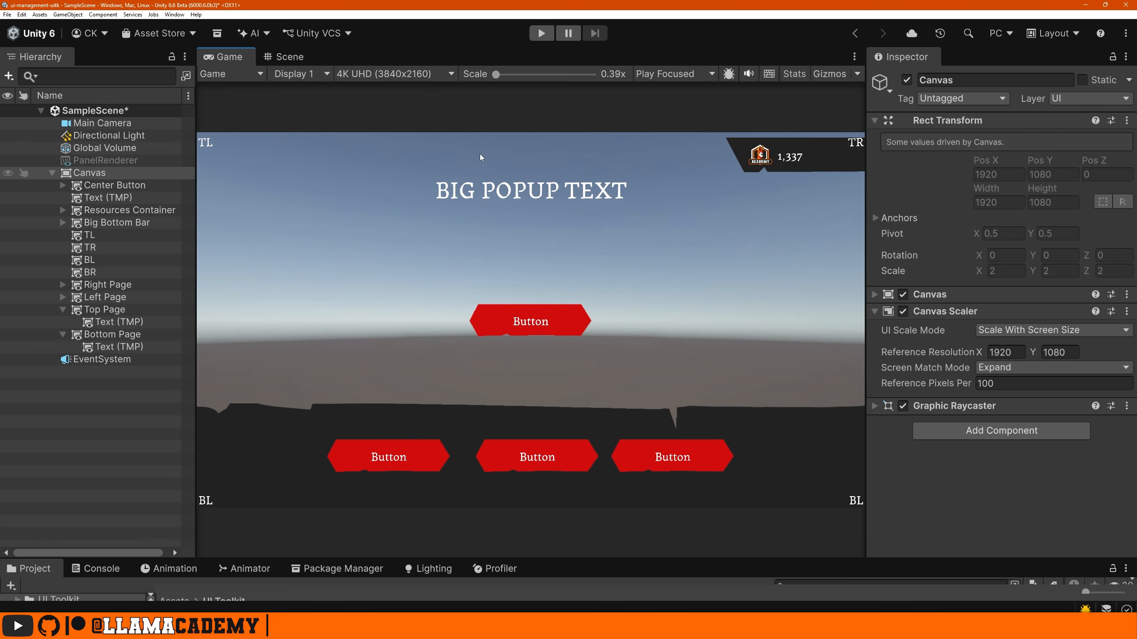
left_click(373, 73)
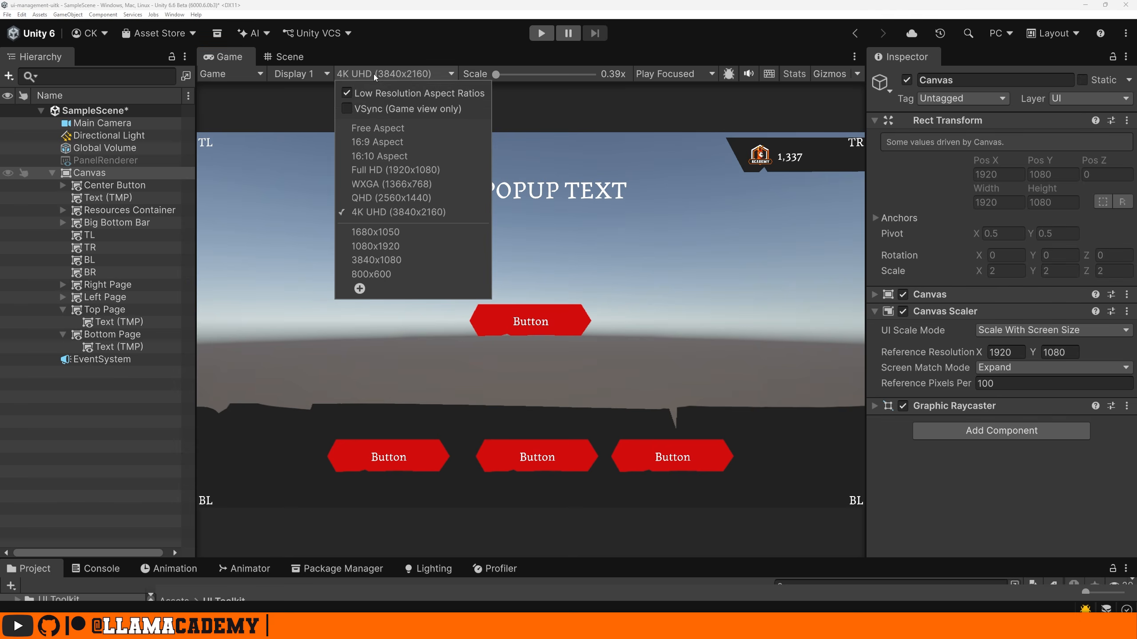
left_click(411, 156)
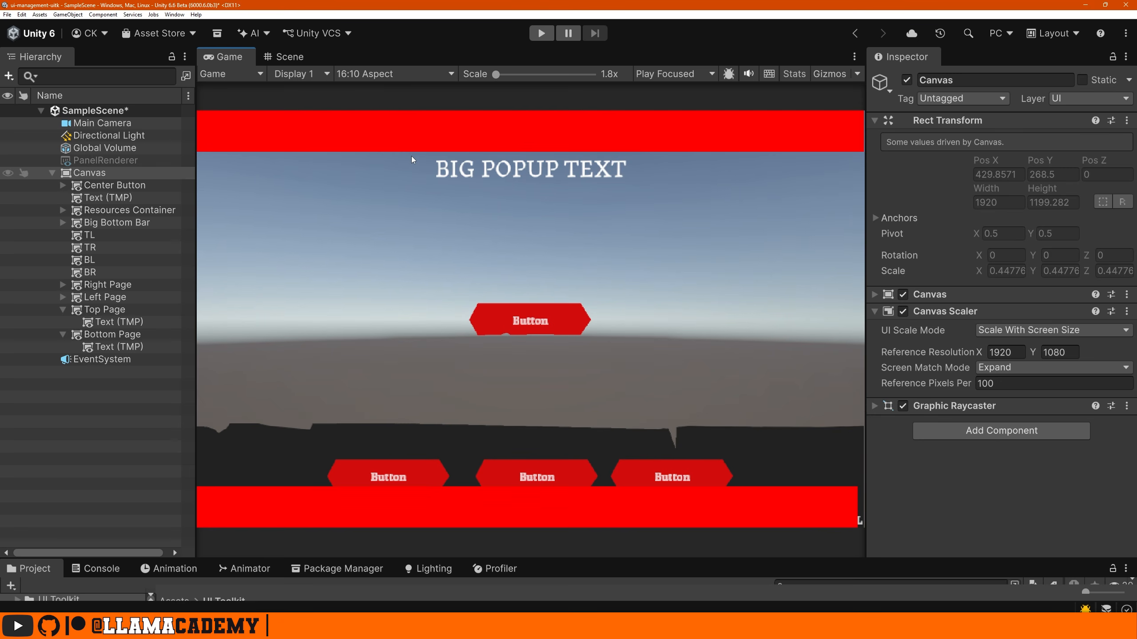
left_click(400, 73)
left_click(389, 272)
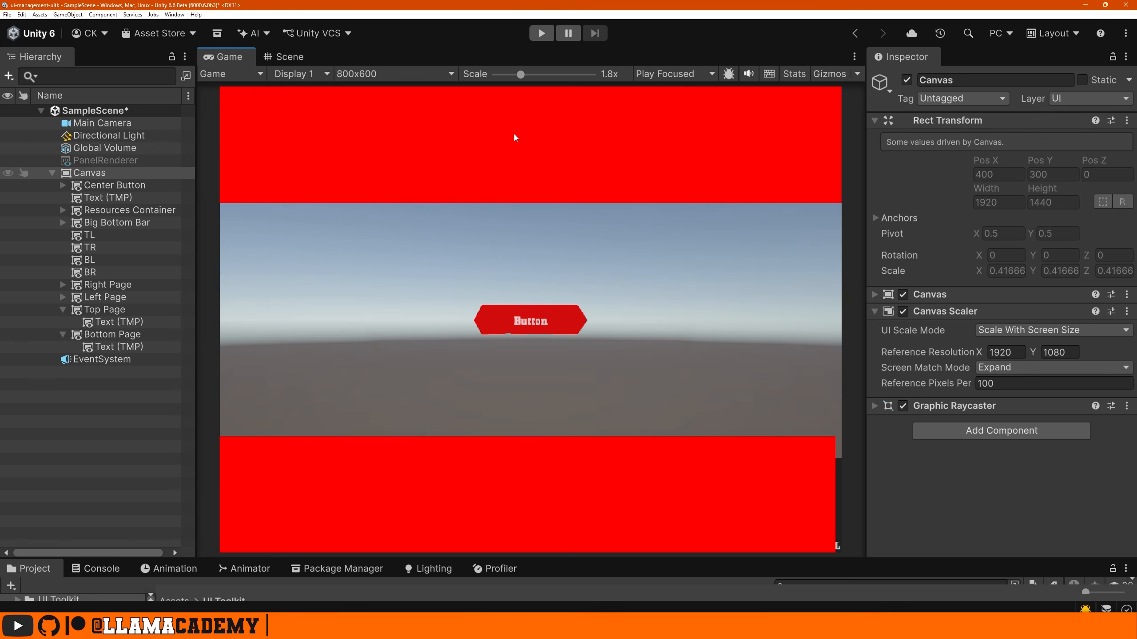
left_click(299, 57)
scroll(505, 376, "up", 6)
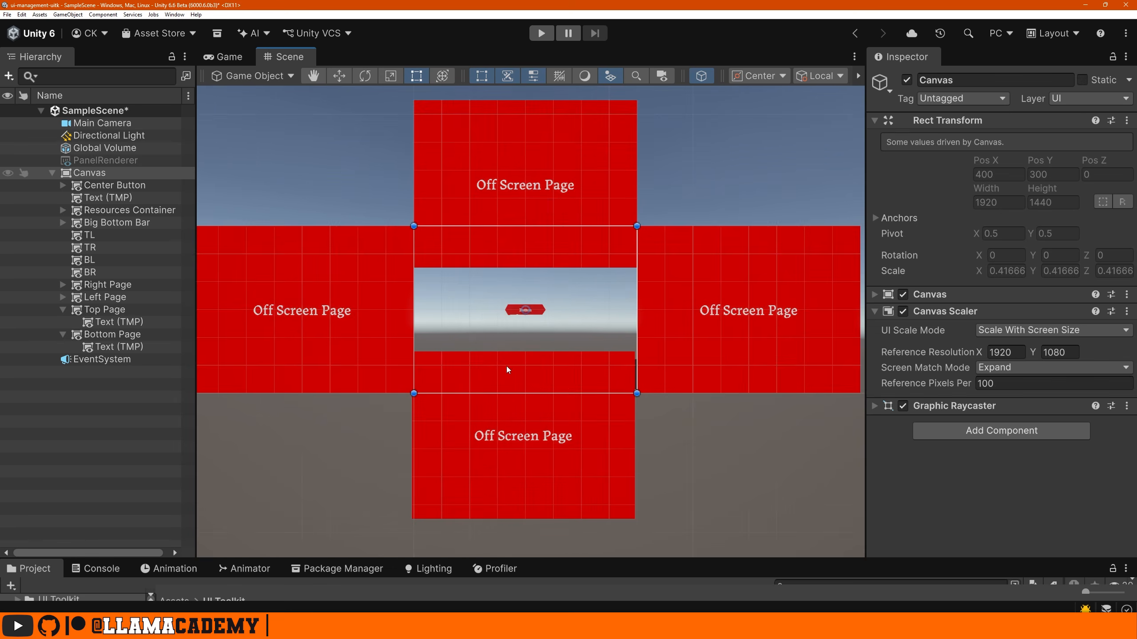